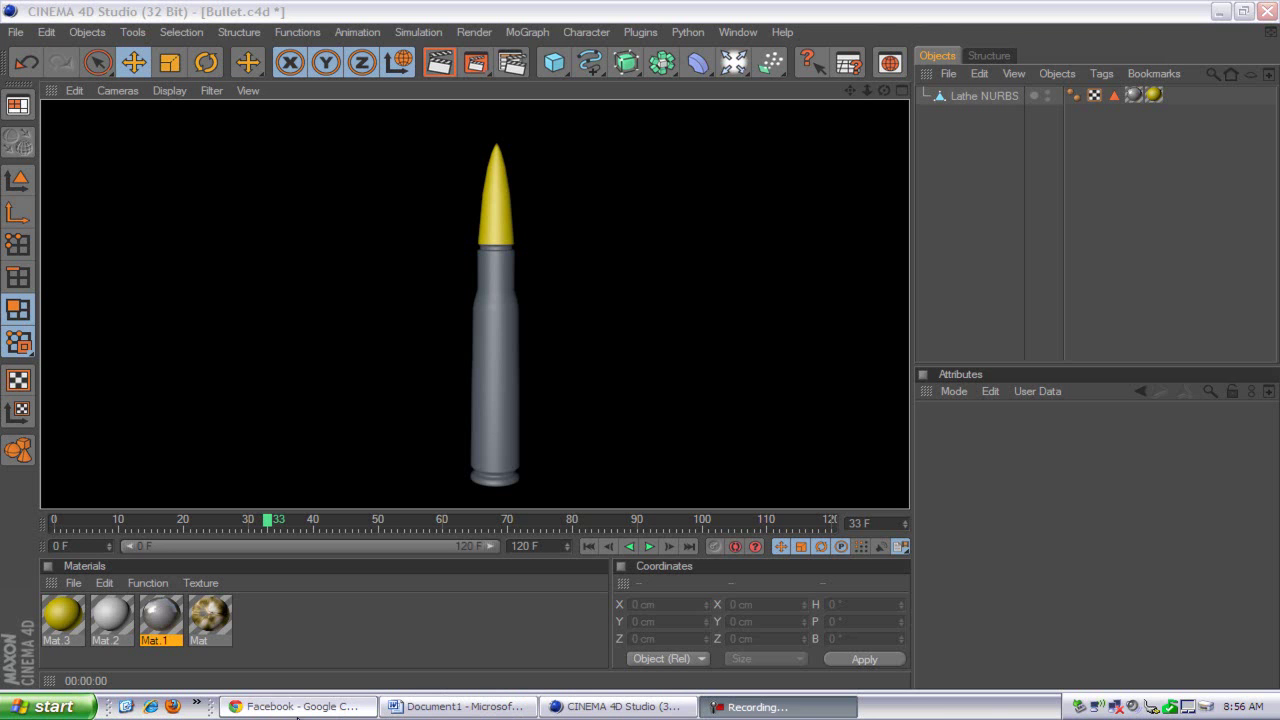
pyautogui.click(260, 699)
pyautogui.click(219, 11)
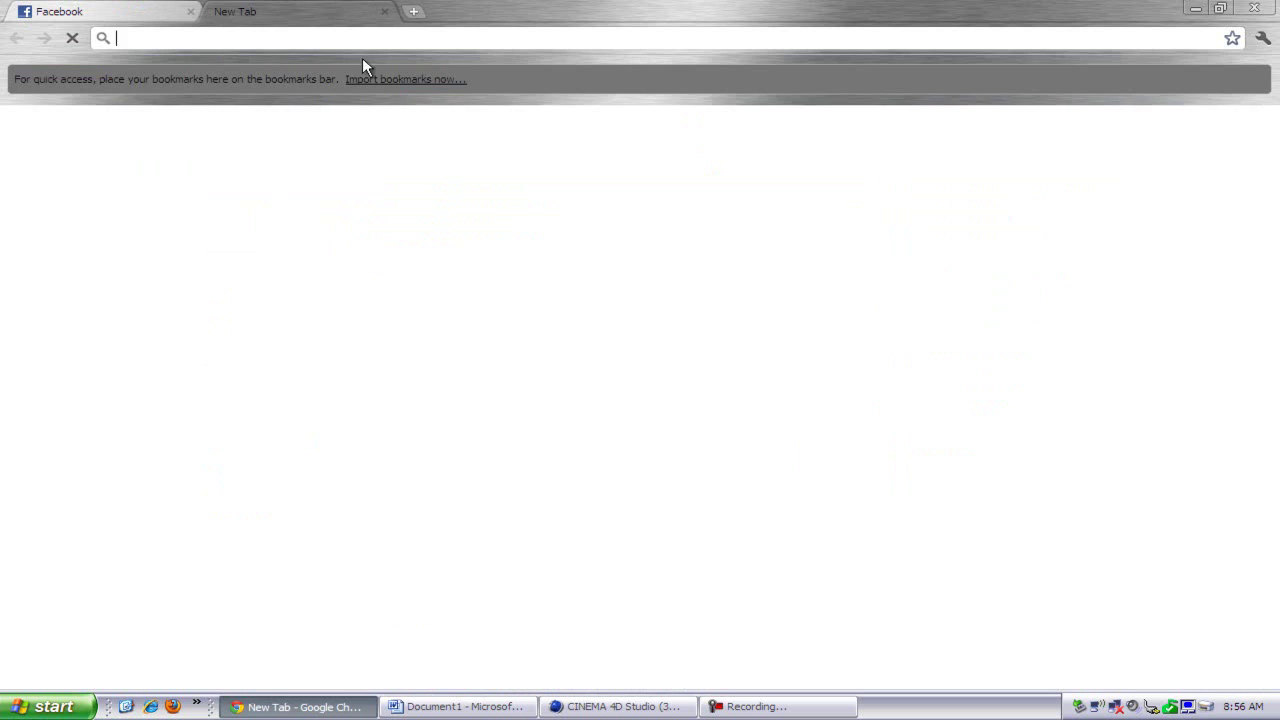
pyautogui.write('http://www.gamefront.com/files/20445997/50caliberrounds.jpg')
pyautogui.press('Return')
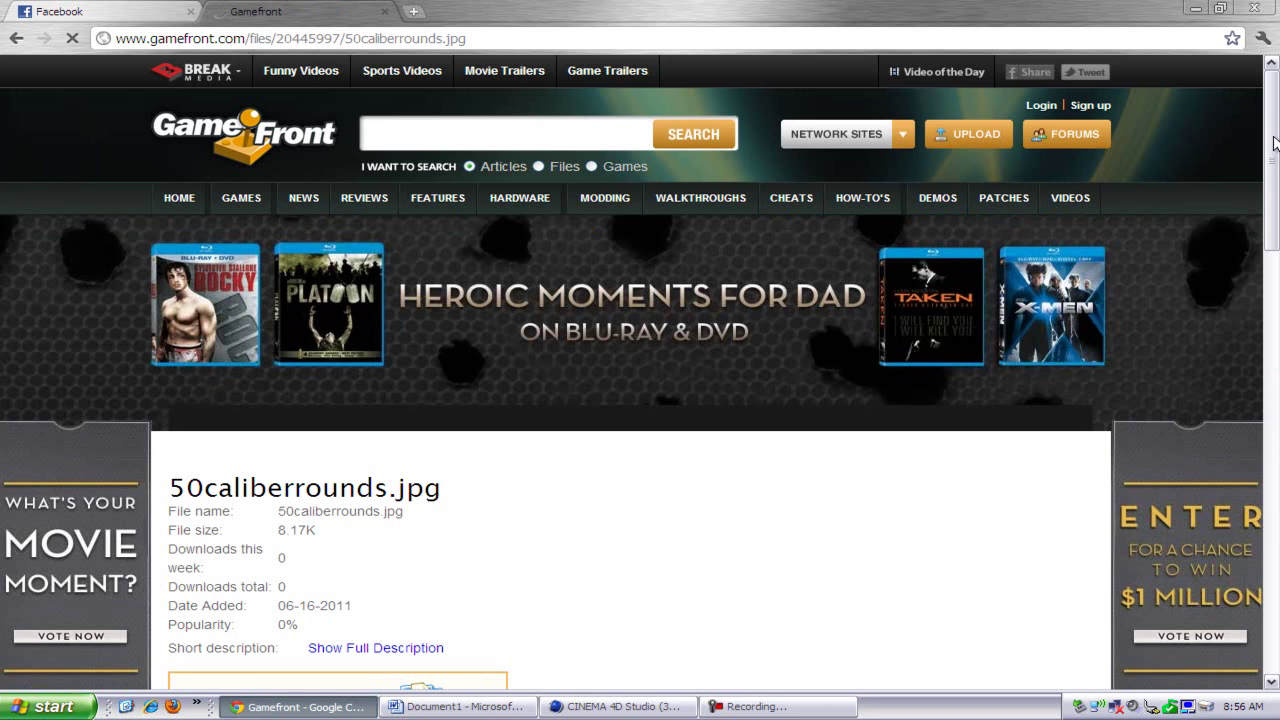
pyautogui.scroll(-4, 1275, 188)
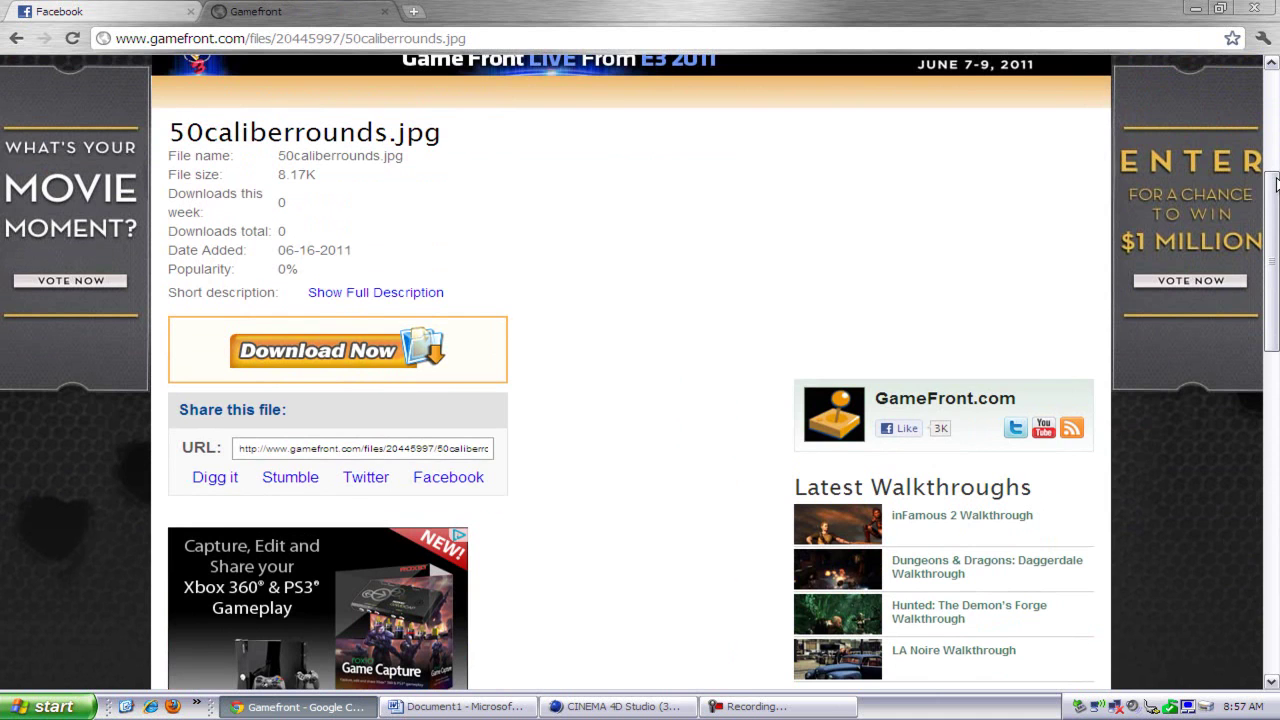
pyautogui.moveTo(1275, 188); pyautogui.dragTo(1276, 108)
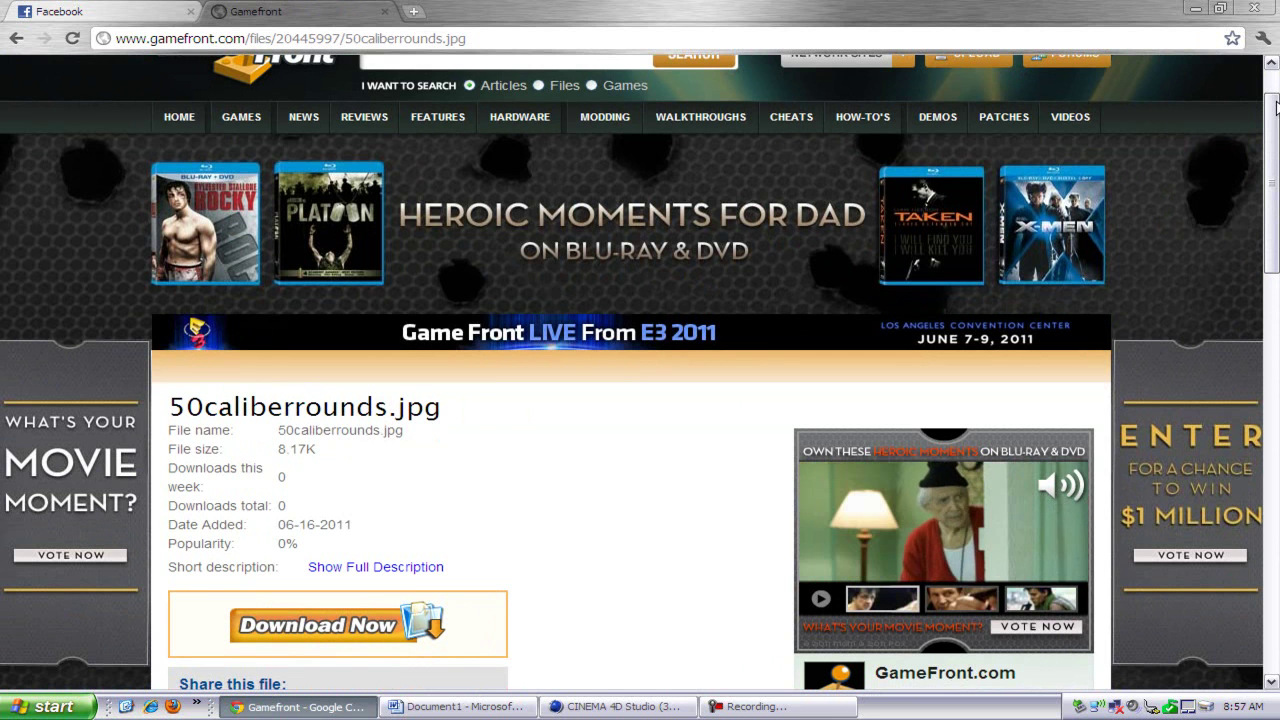
pyautogui.moveTo(1276, 107); pyautogui.dragTo(1275, 90)
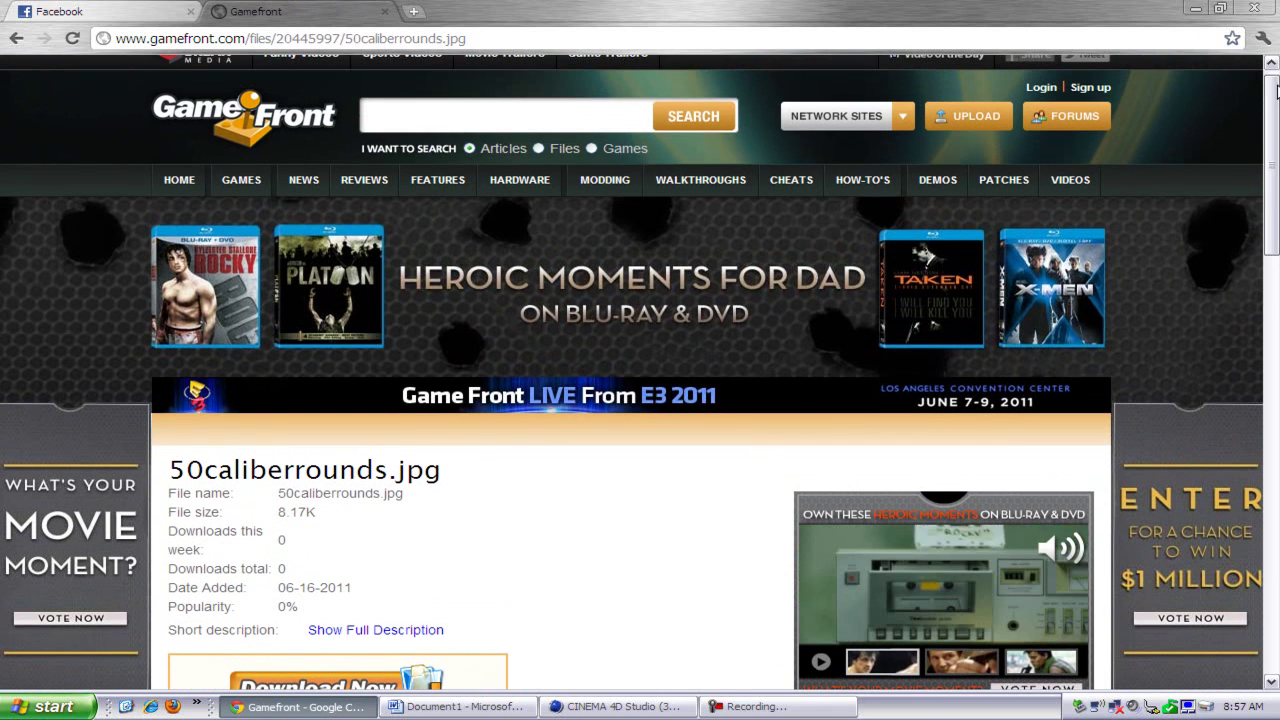
# - Switch to CINEMA 4D and create a new empty project
pyautogui.click(662, 706)
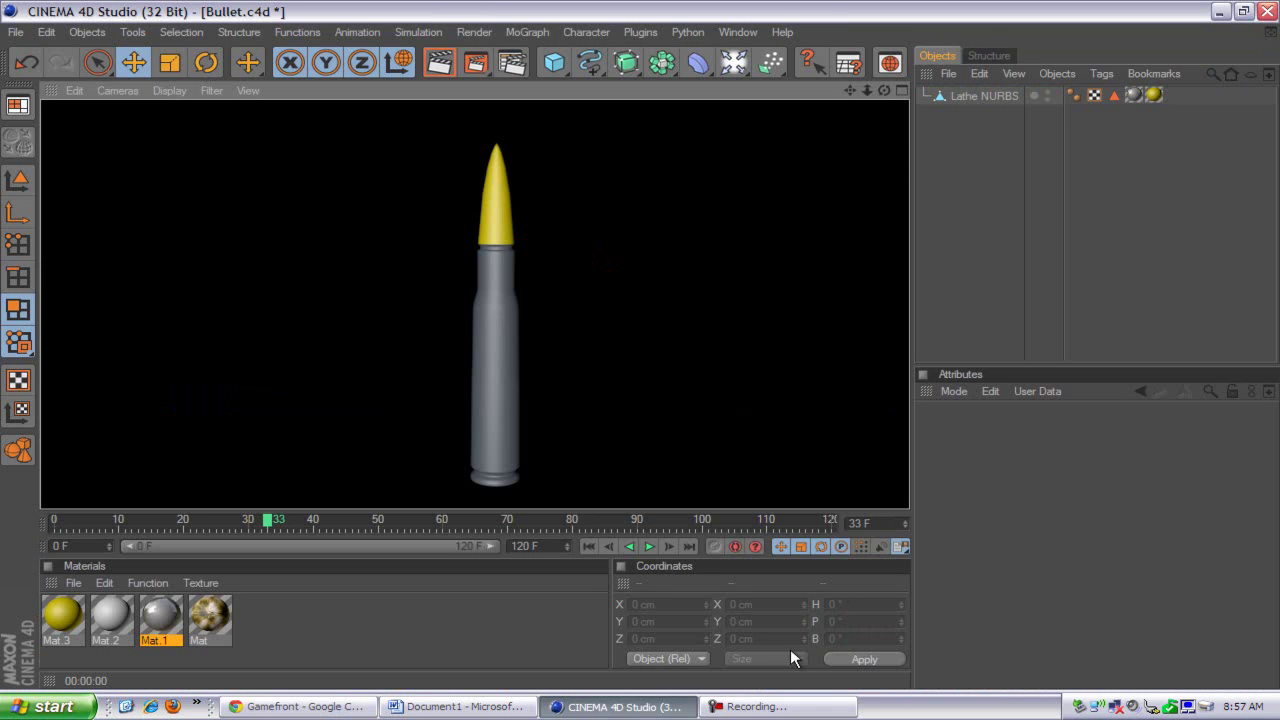
pyautogui.click(17, 32)
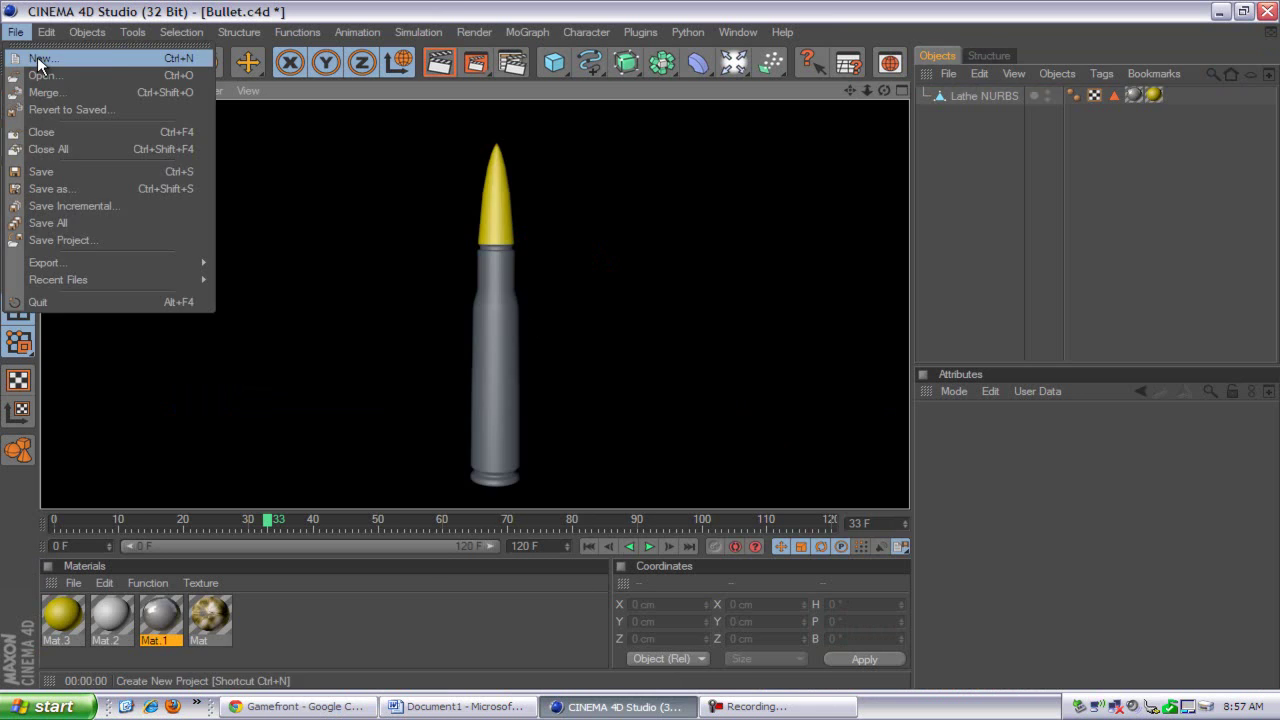
pyautogui.click(40, 58)
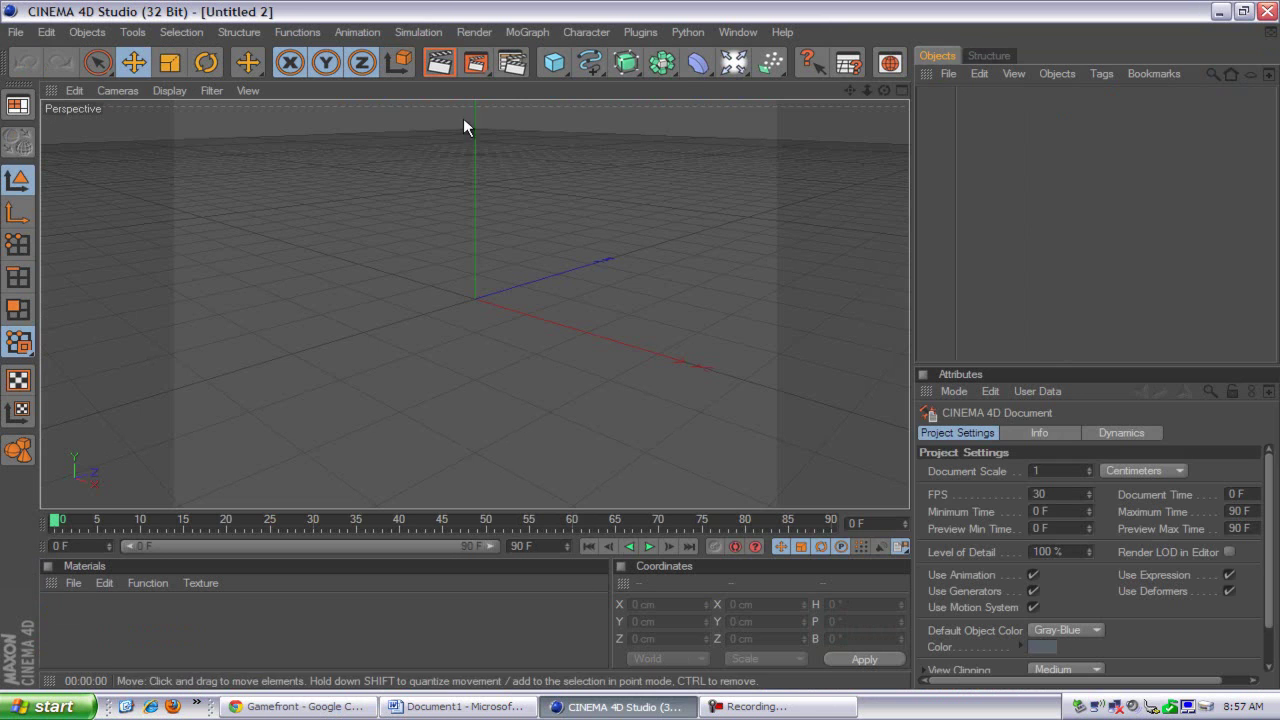
# - Set the render output to the HDV/HDTV 720 29.97 film/video preset and close the render settings
pyautogui.click(514, 56)
pyautogui.click(194, 68)
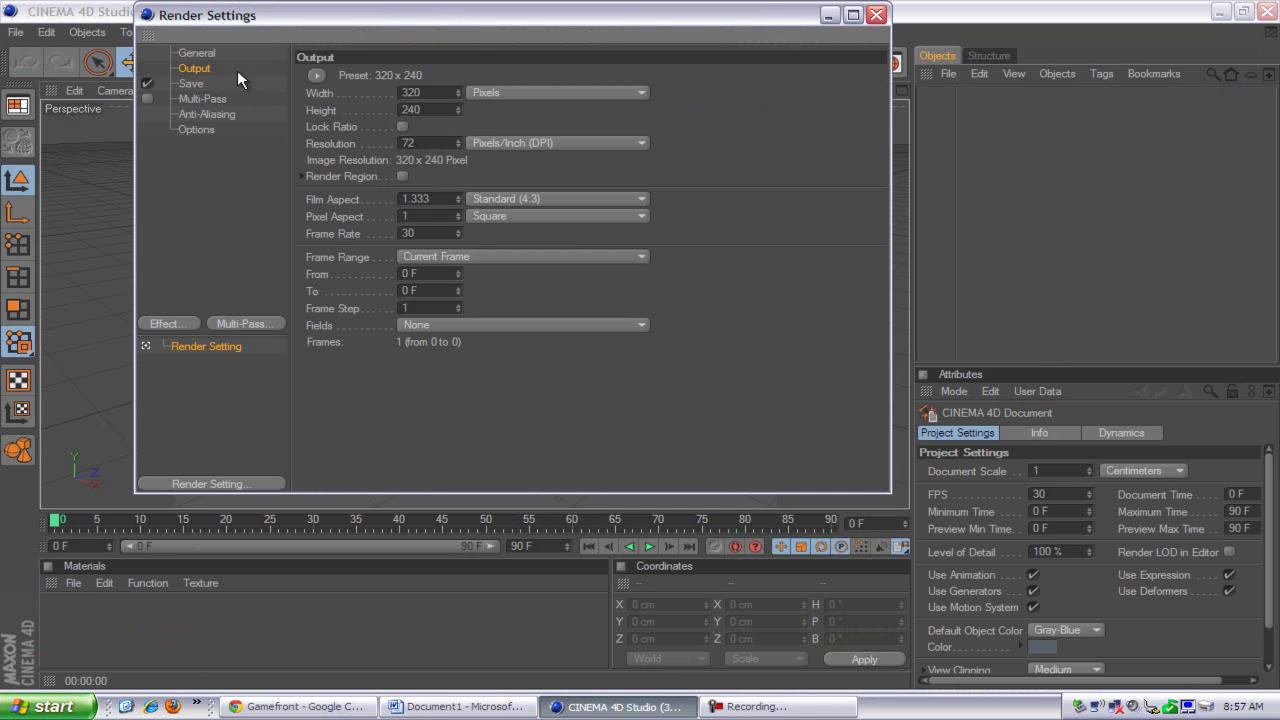
pyautogui.click(316, 75)
pyautogui.moveTo(359, 127)
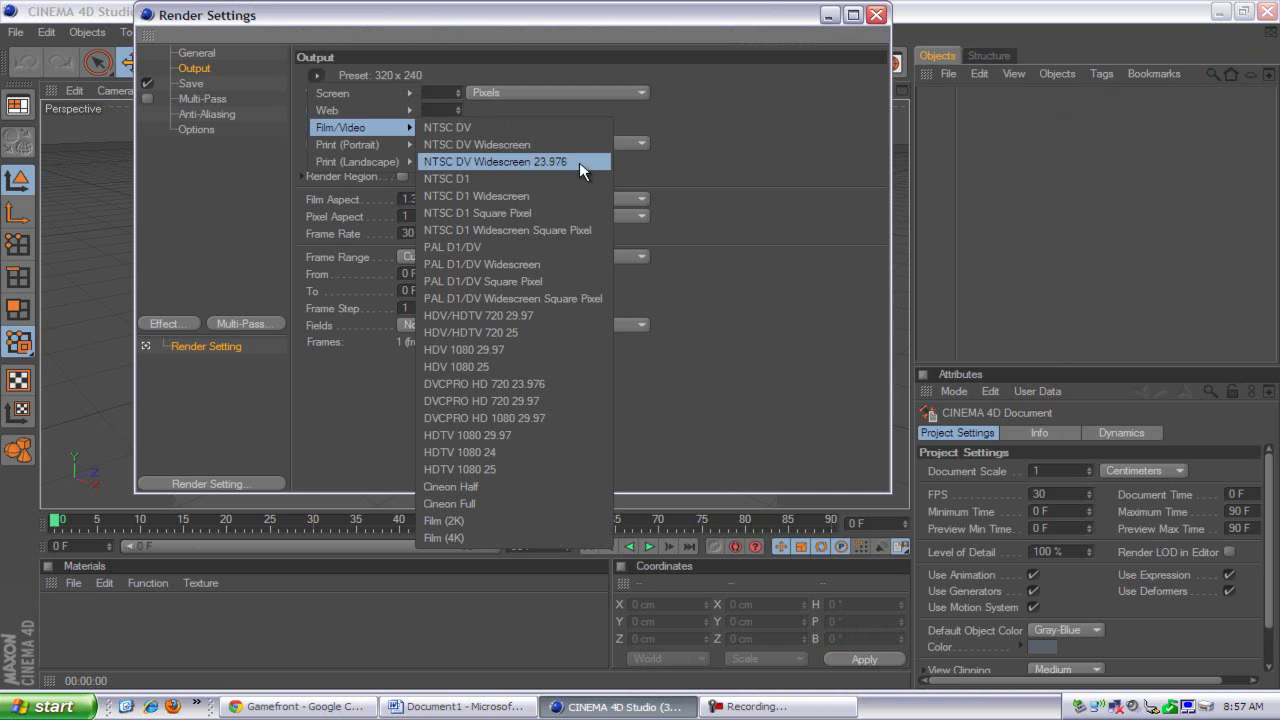
pyautogui.click(499, 318)
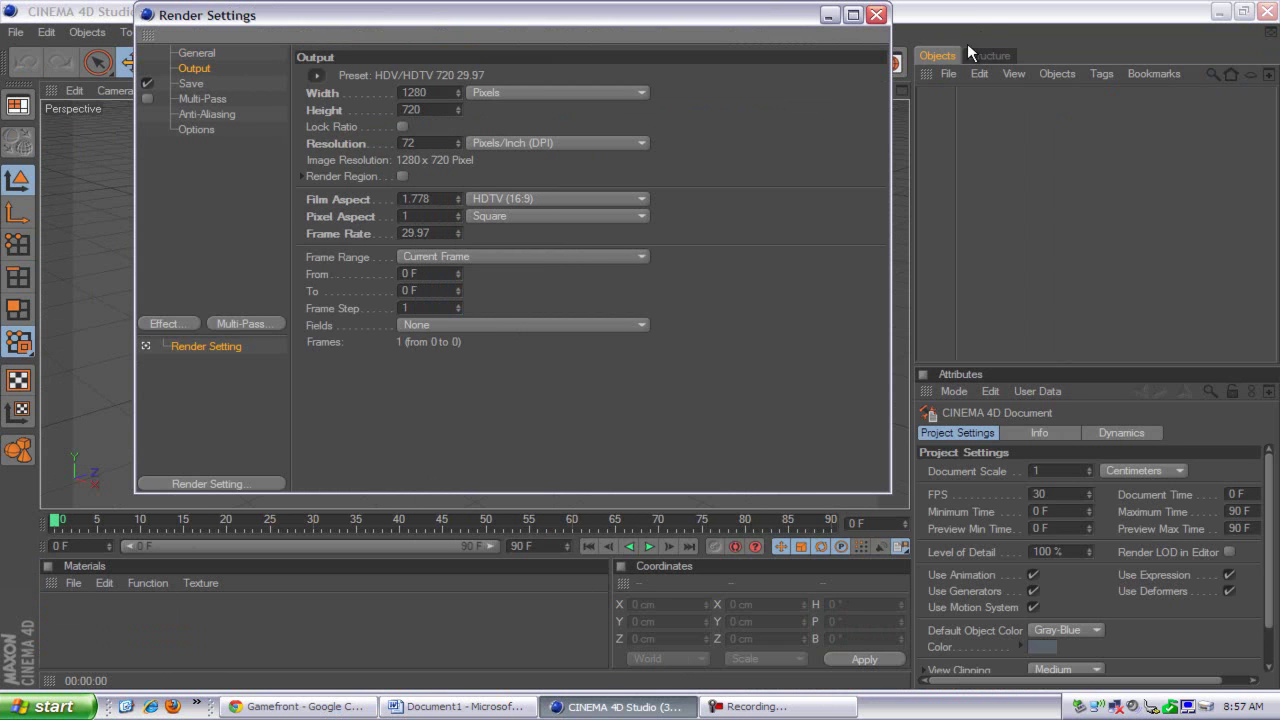
pyautogui.click(876, 15)
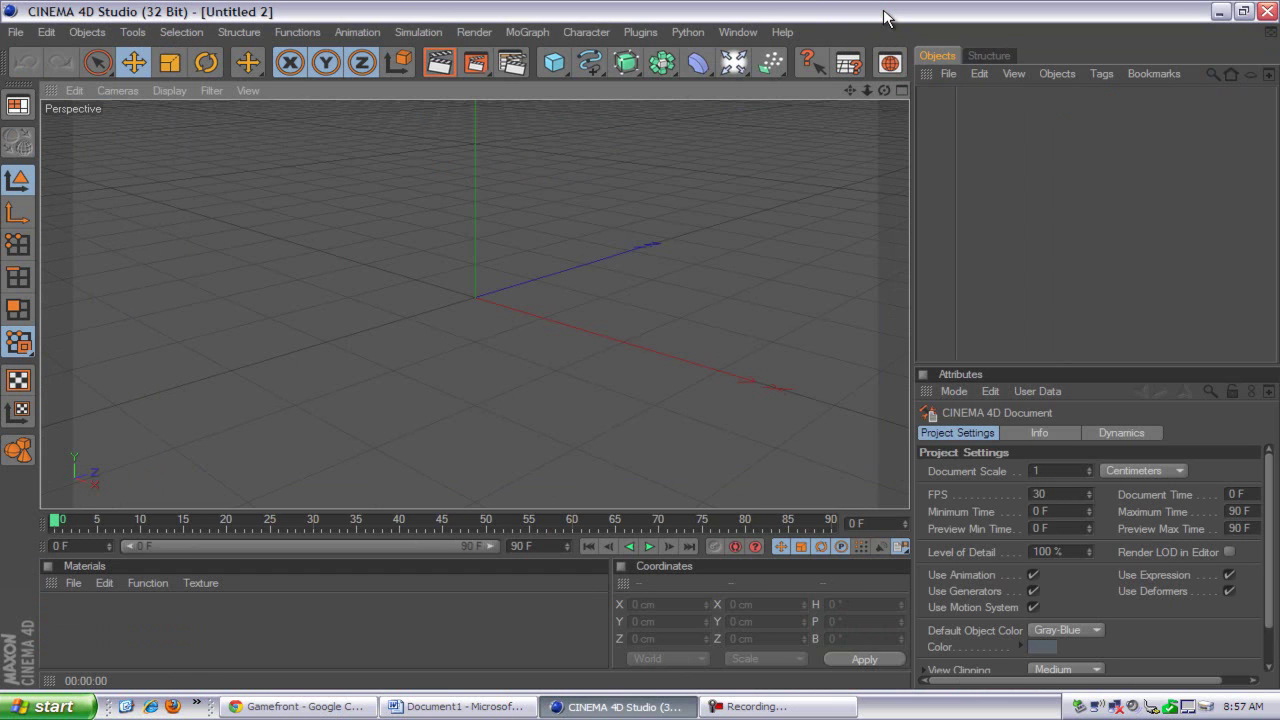
# - Maximize the Front view and load 50caliberrounds.jpg from the Random pictures folder as its background image
pyautogui.click(900, 86)
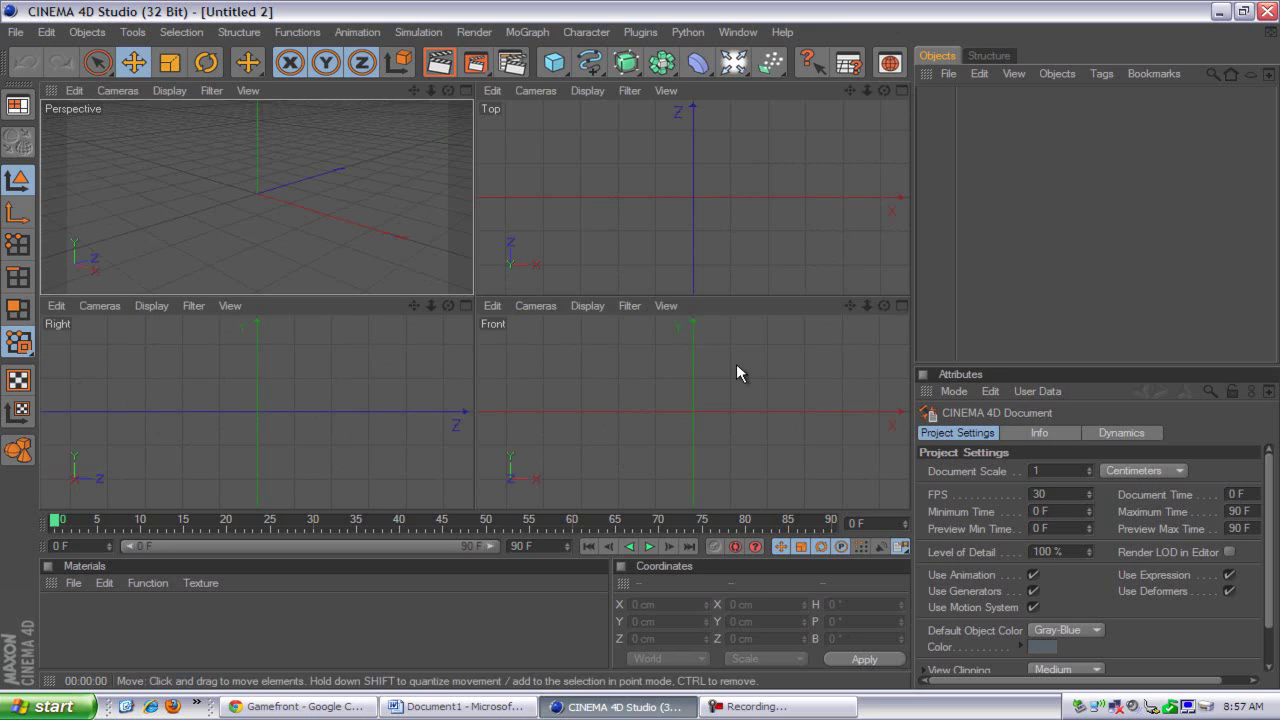
pyautogui.click(900, 305)
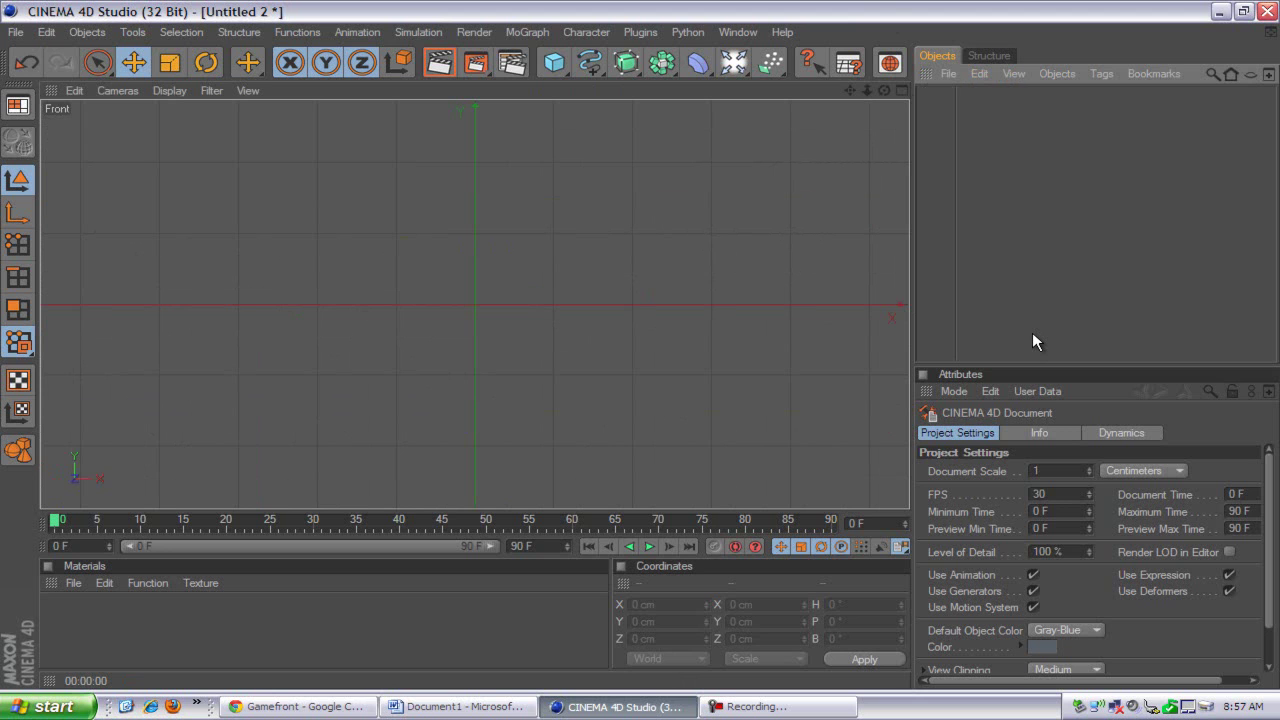
pyautogui.hotkey('shift', 'v')
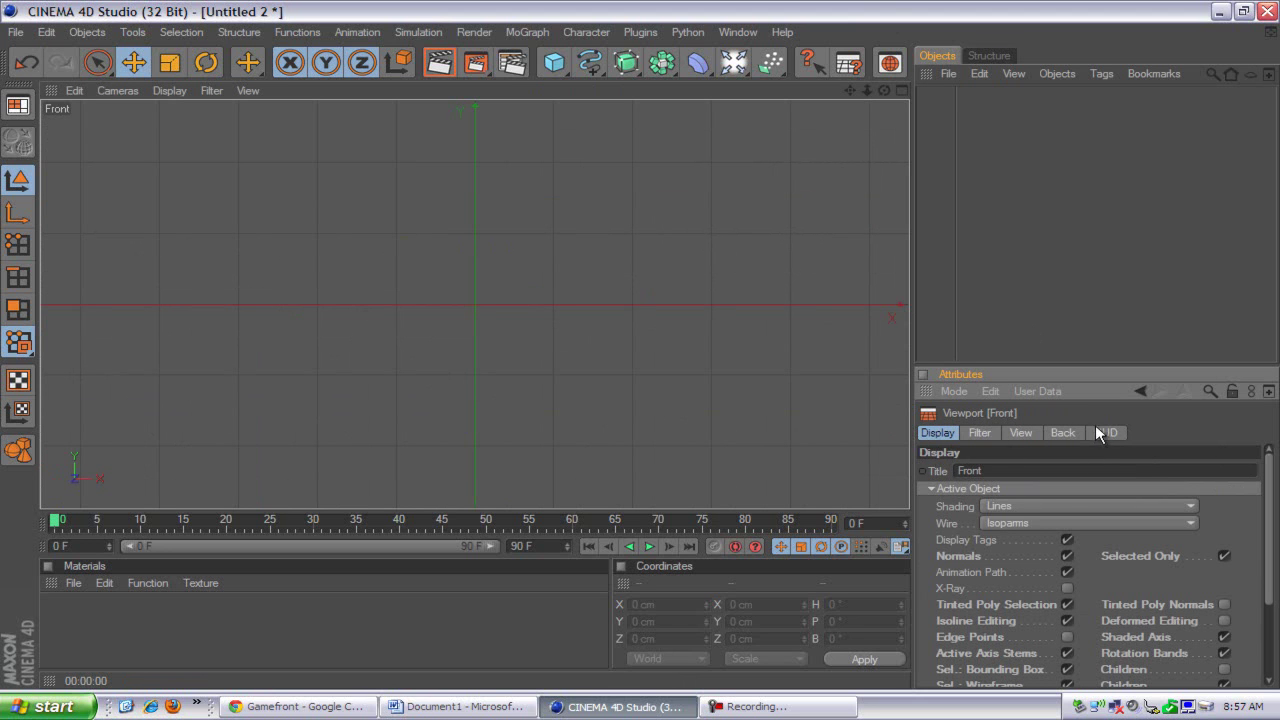
pyautogui.click(1060, 430)
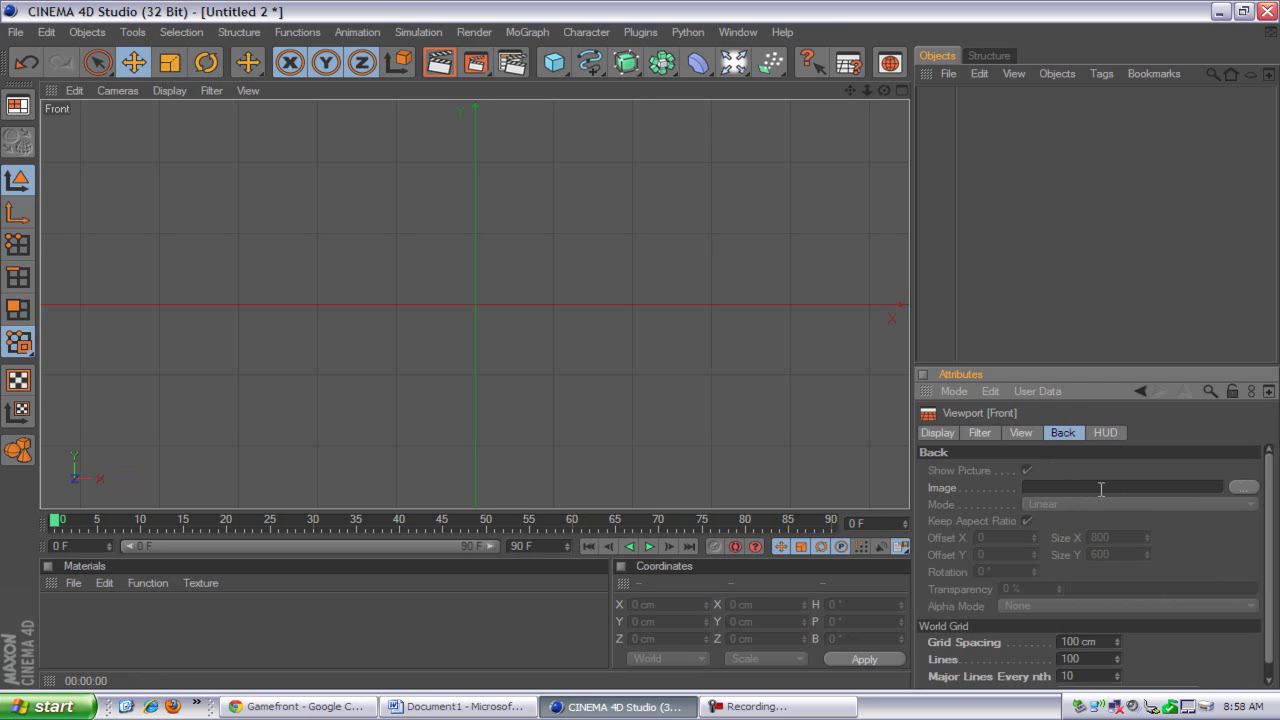
pyautogui.click(1243, 487)
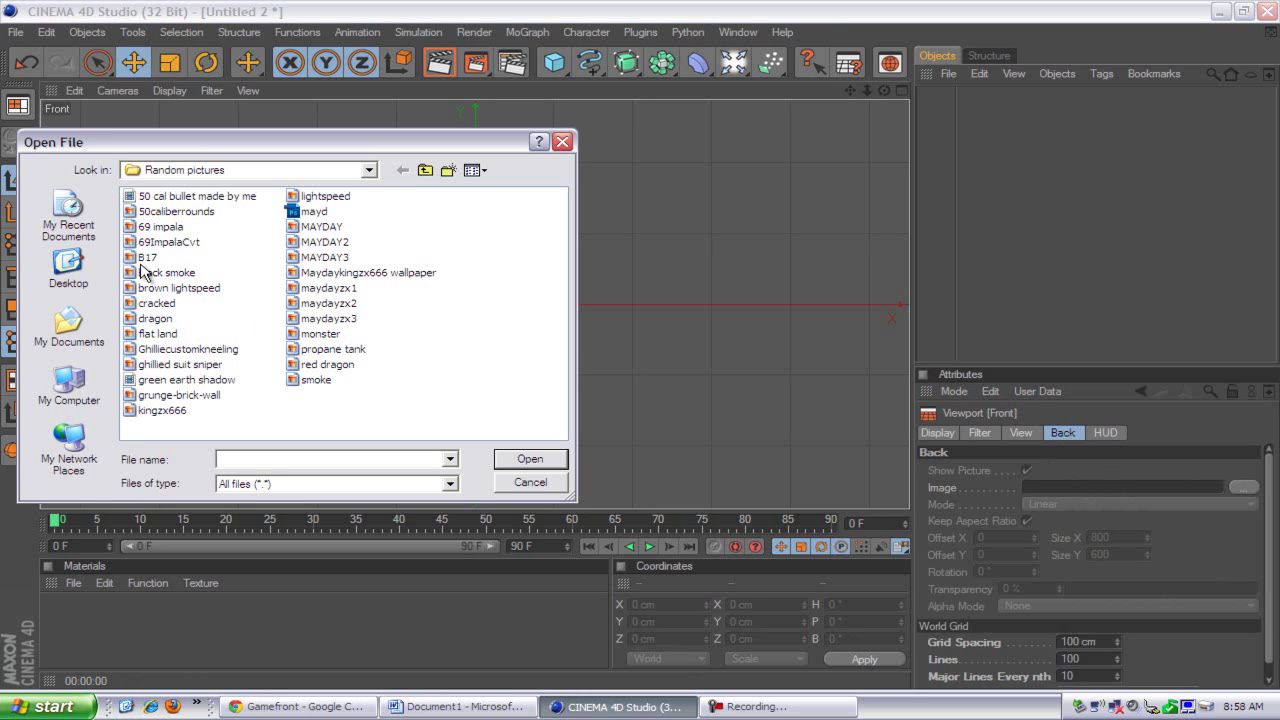
pyautogui.doubleClick(188, 213)
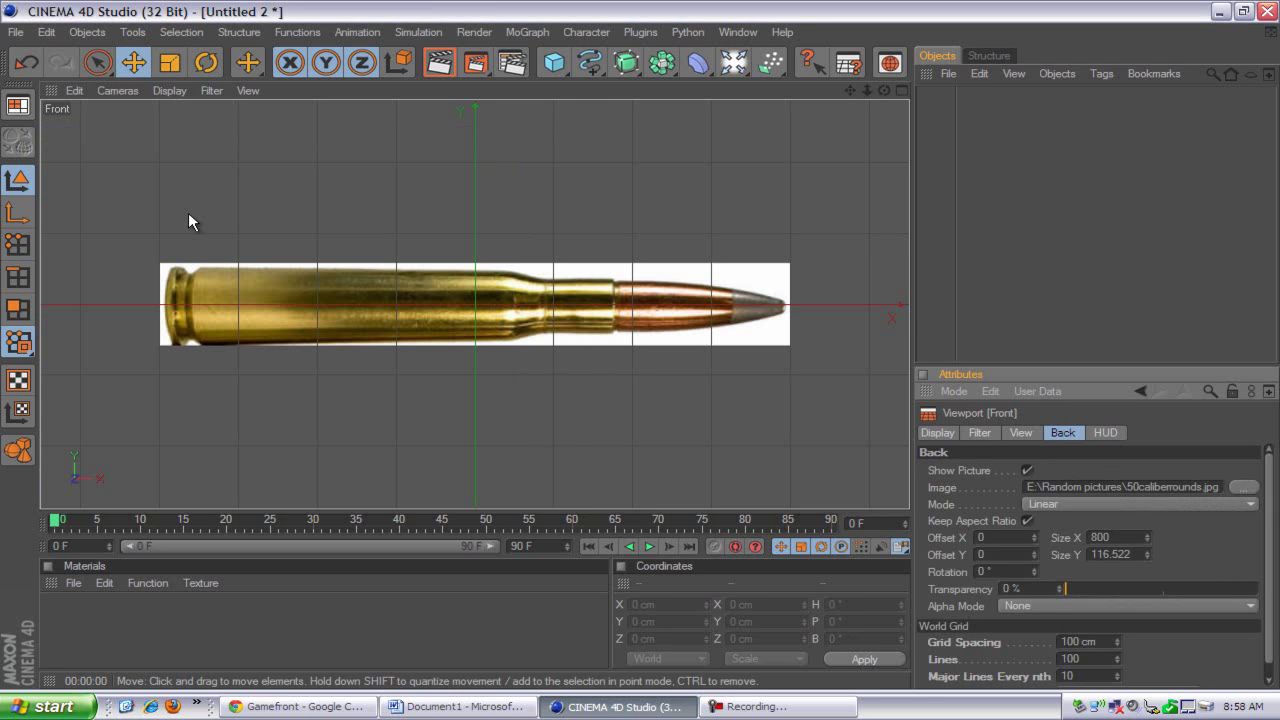
# - Set the Front view background image's rotation to -90° so the cartridge stands upright
pyautogui.click(1018, 570)
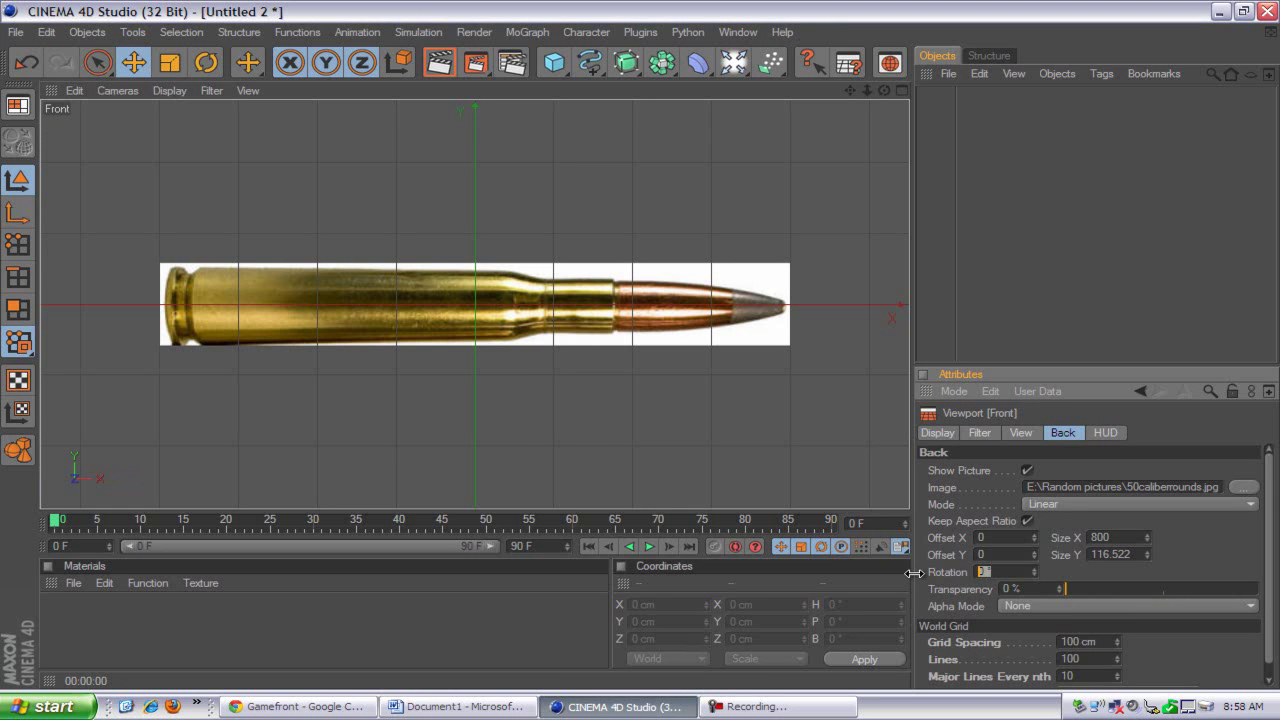
pyautogui.write('-90')
pyautogui.press('Return')
# - Start a Bezier spline at the bottom centre of the cartridge base and set that point's X position to 0 cm
pyautogui.moveTo(855, 91); pyautogui.dragTo(640, 346)
pyautogui.moveTo(868, 90); pyautogui.dragTo(728, 160)
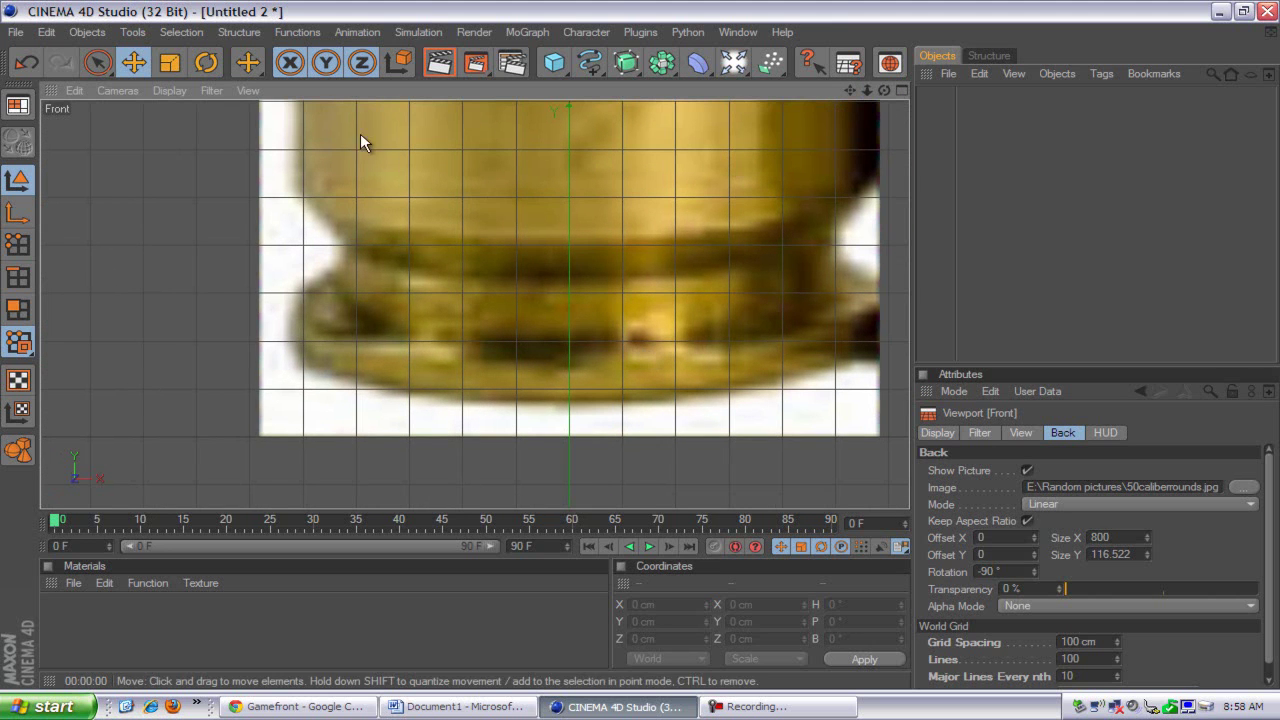
pyautogui.click(590, 62)
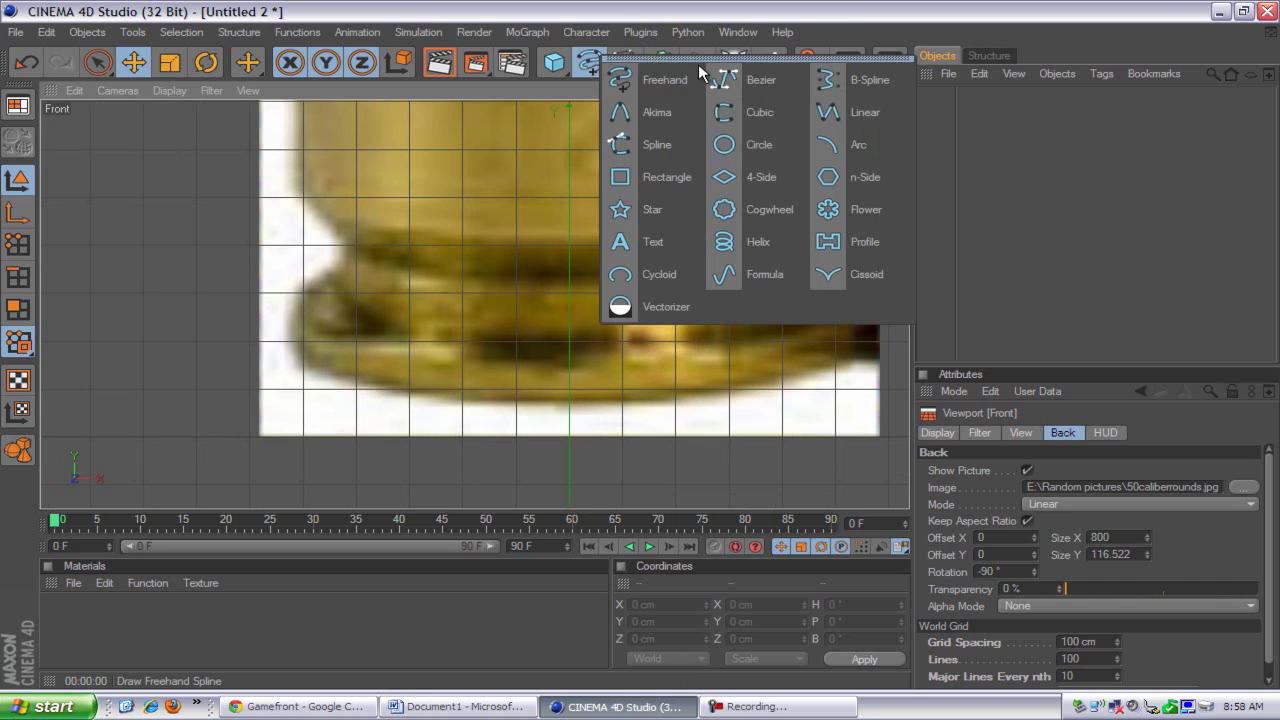
pyautogui.click(729, 82)
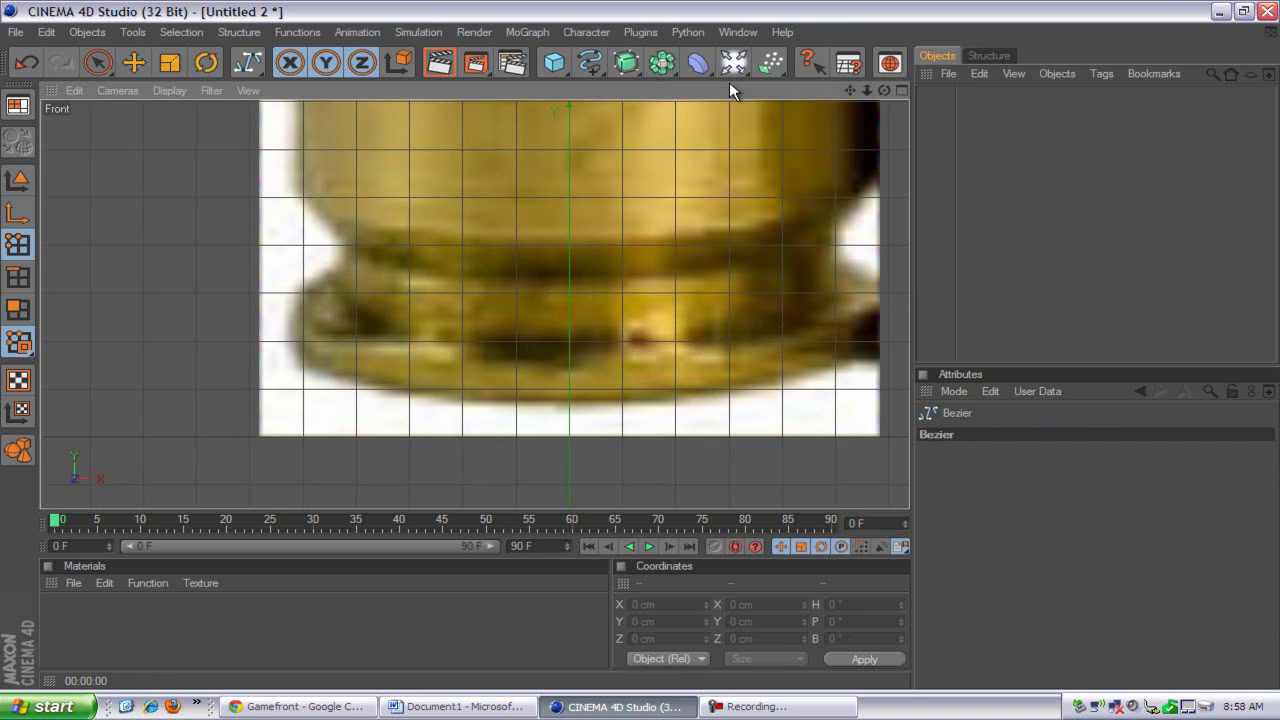
pyautogui.click(589, 63)
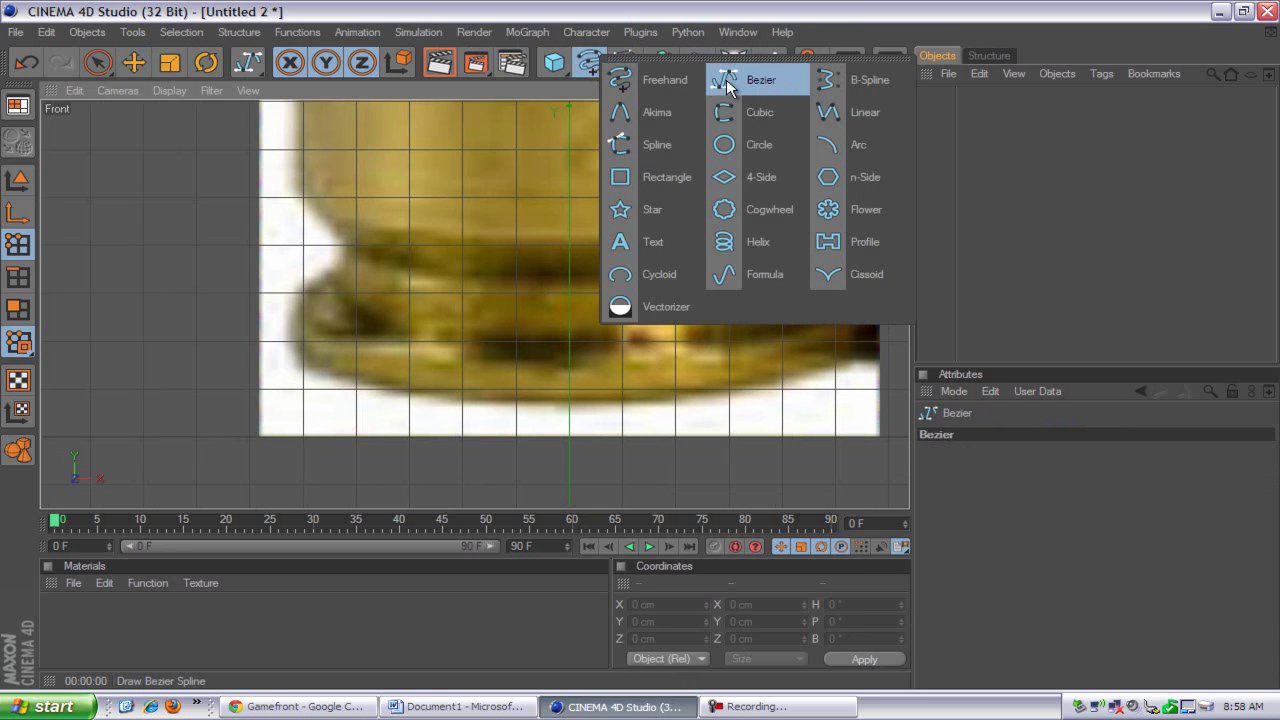
pyautogui.click(727, 83)
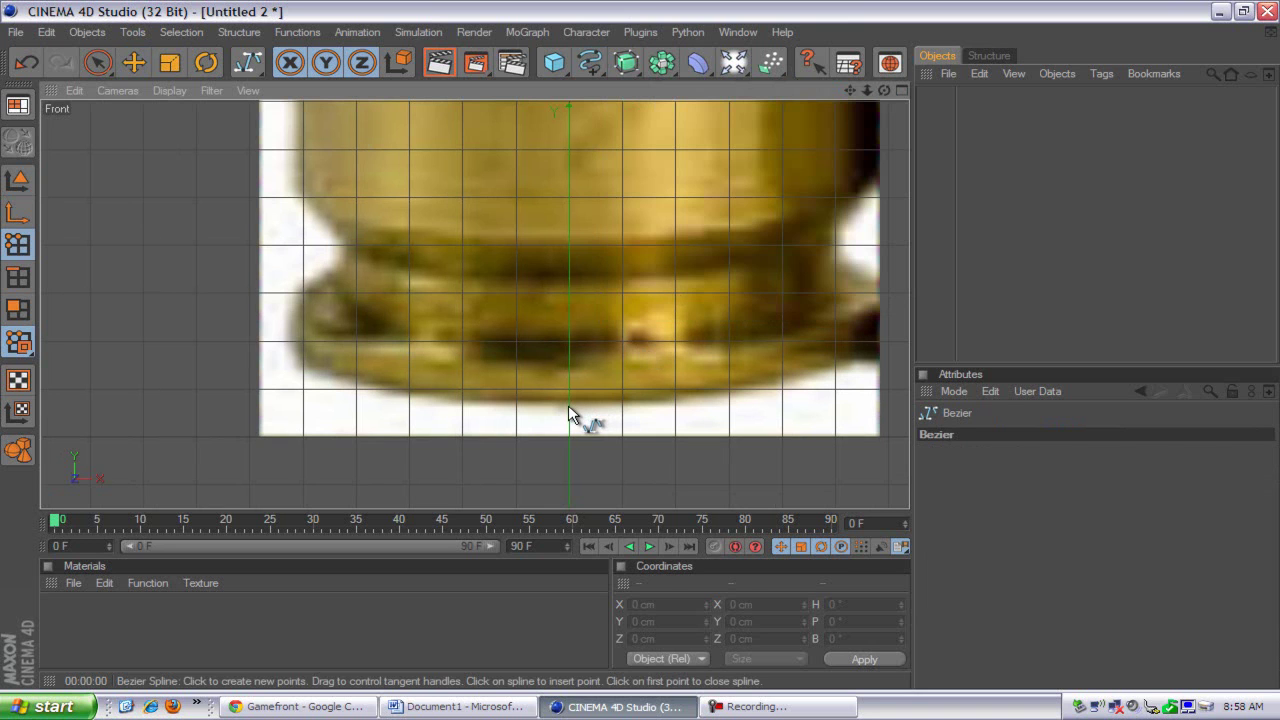
pyautogui.click(569, 402)
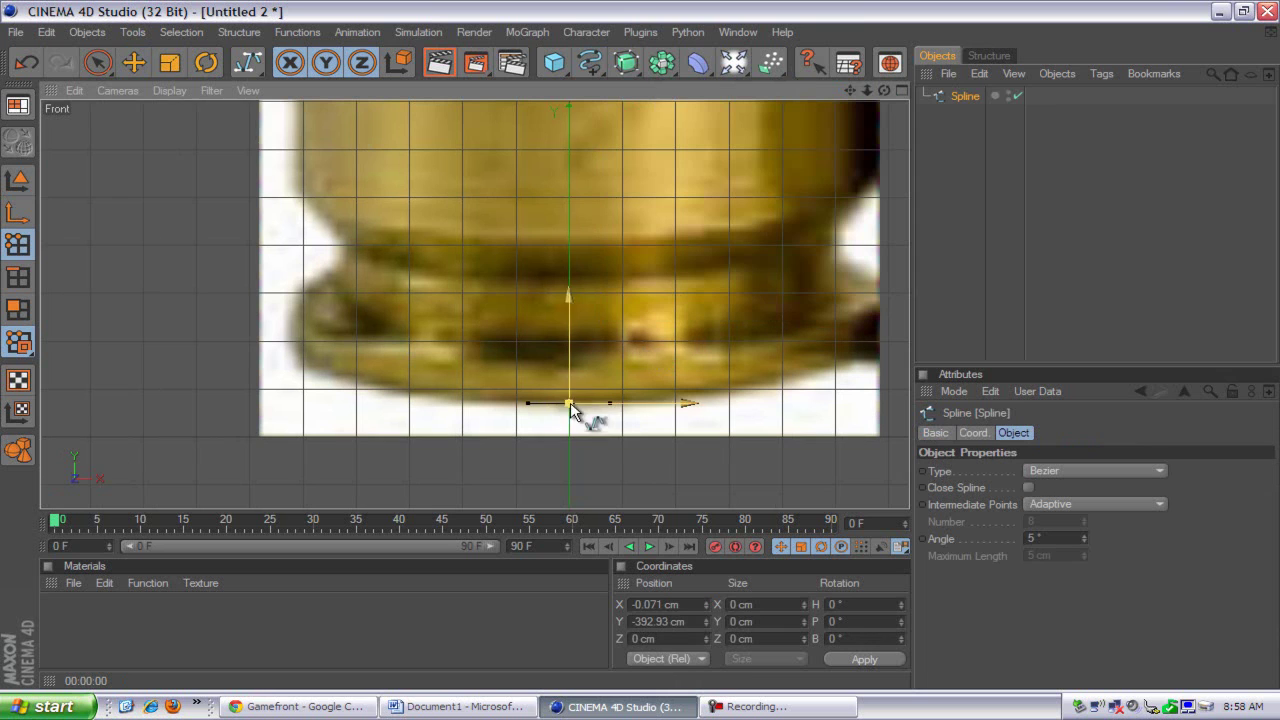
pyautogui.doubleClick(665, 604)
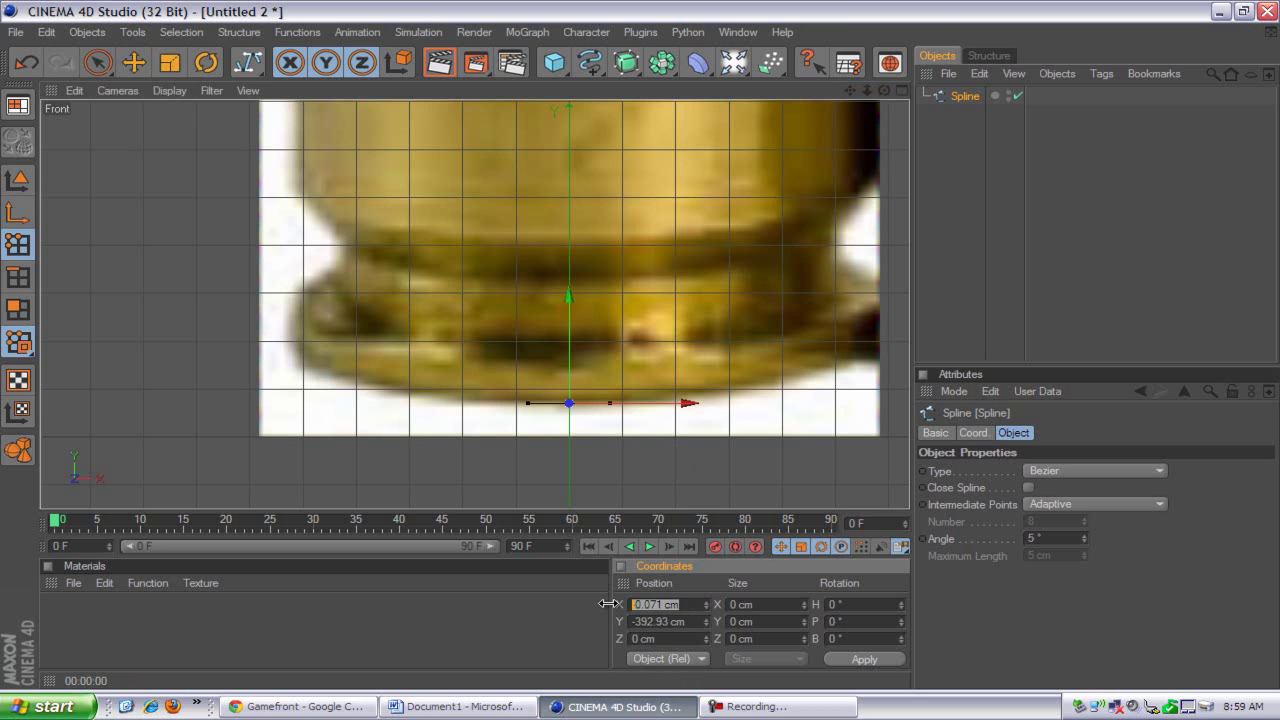
pyautogui.write('0')
pyautogui.press('Return')
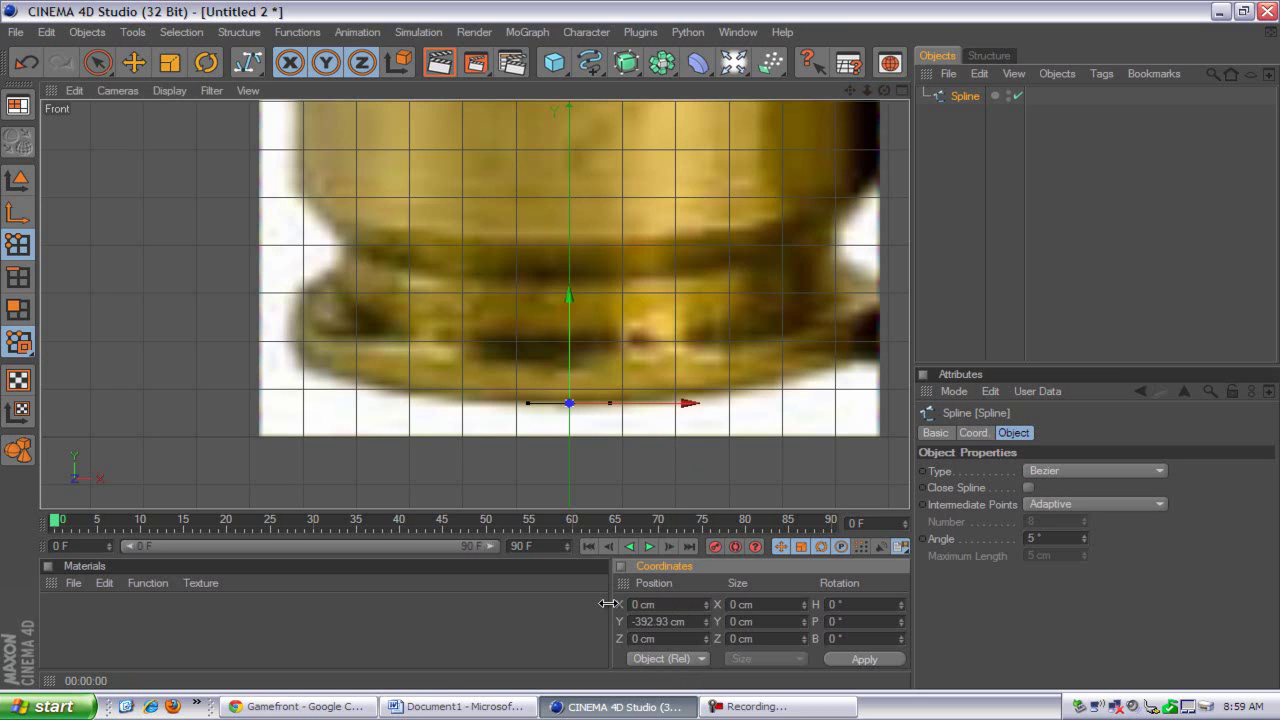
# - Trace the left side of the cartridge rim with curved Bezier points, continuing around the groove above it
pyautogui.click(289, 347)
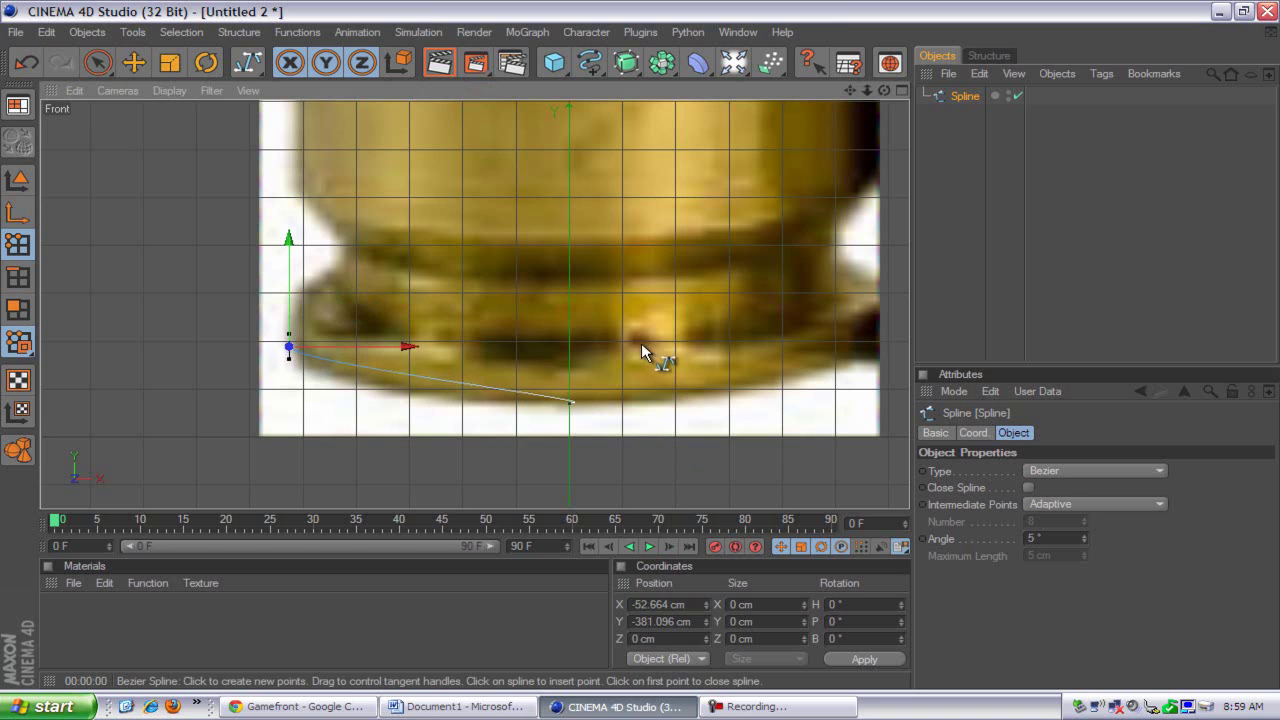
pyautogui.moveTo(291, 329)
pyautogui.mouseDown()
pyautogui.moveTo(307, 312)
pyautogui.moveTo(297, 285)
pyautogui.moveTo(330, 266)
pyautogui.mouseUp()
pyautogui.click(310, 279)
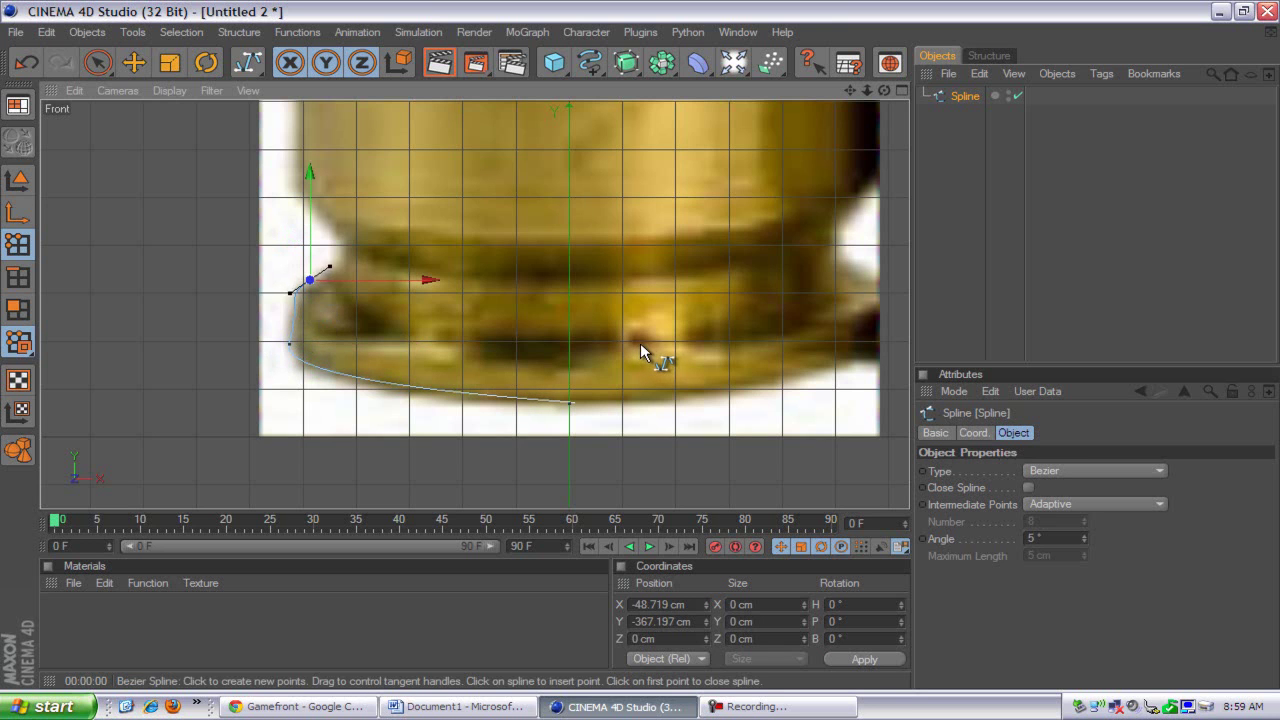
pyautogui.click(333, 228)
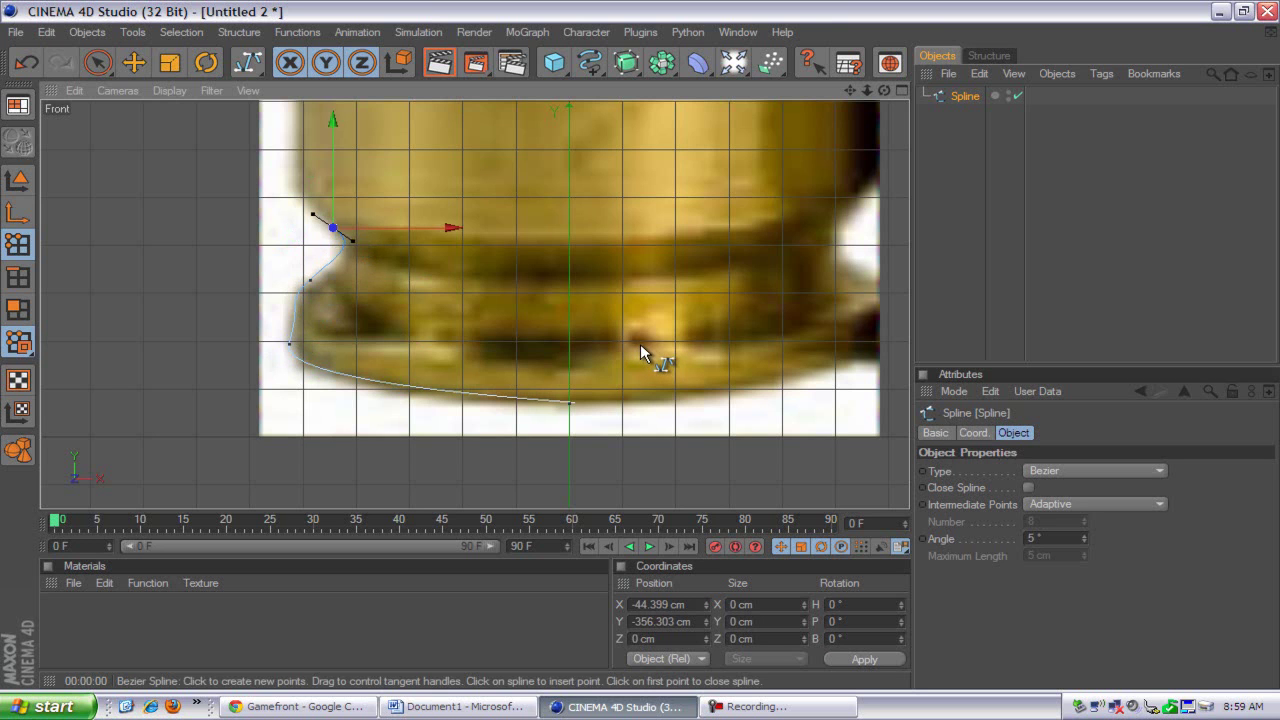
# - Continue the Bezier spline up the left wall of the case and along the tapered shoulder to the base of the neck
pyautogui.moveTo(849, 90); pyautogui.dragTo(642, 348)
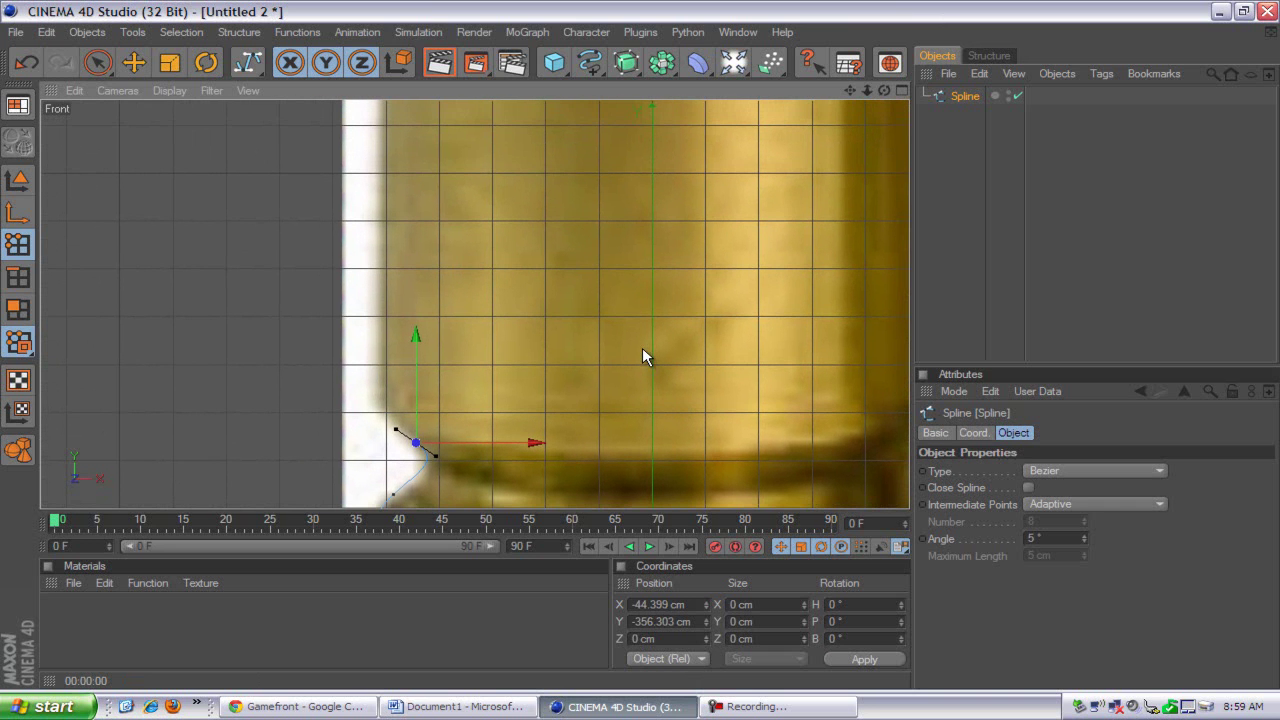
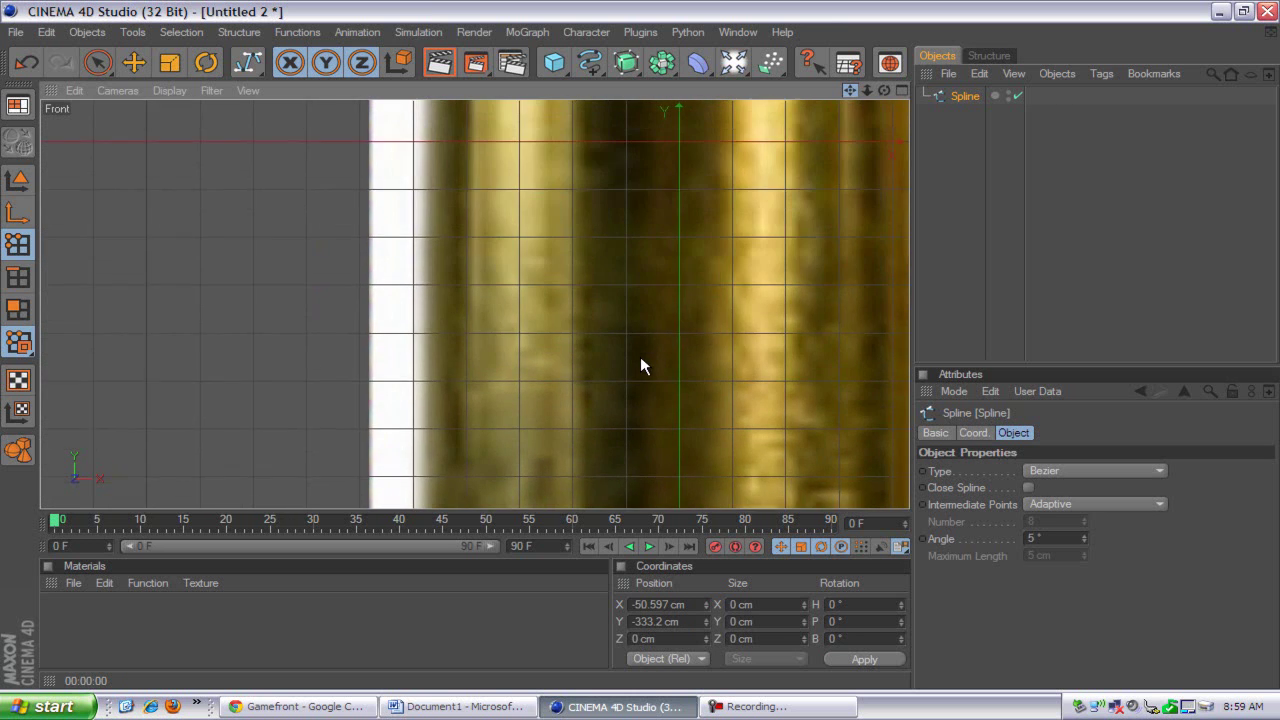
pyautogui.moveTo(641, 345); pyautogui.dragTo(641, 337)
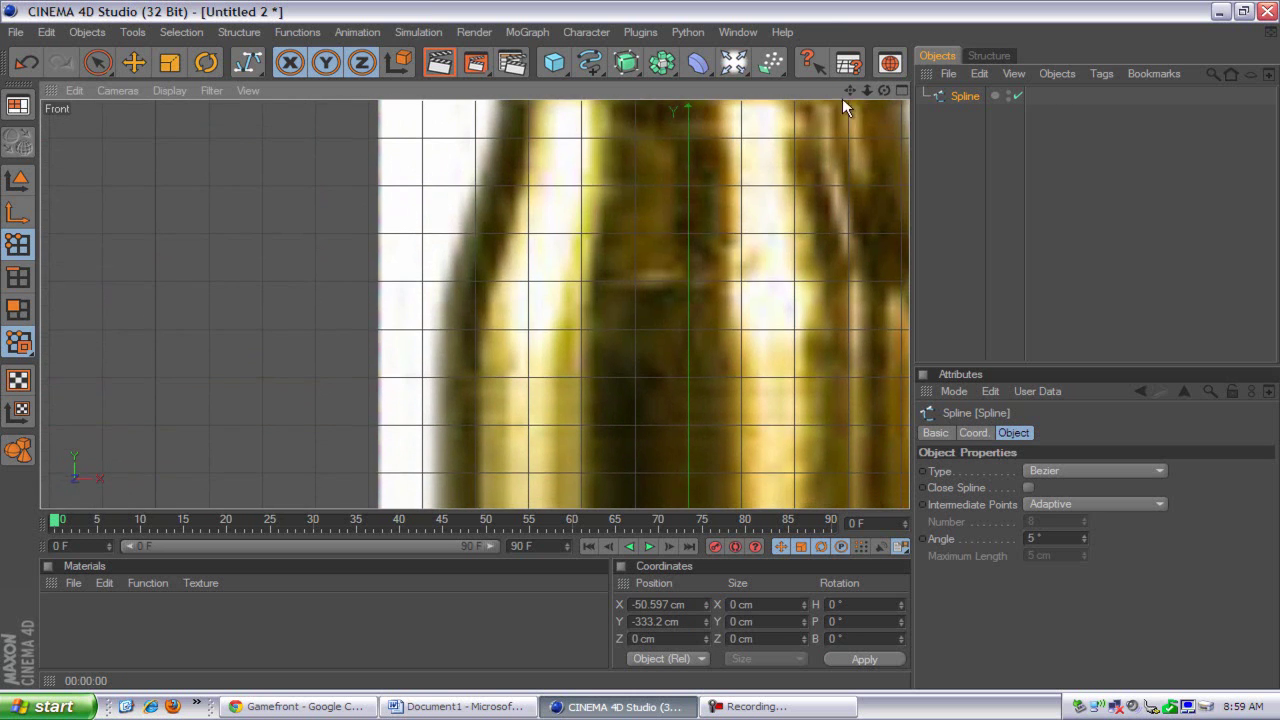
pyautogui.moveTo(442, 334)
pyautogui.mouseDown()
pyautogui.moveTo(449, 346)
pyautogui.moveTo(641, 354)
pyautogui.moveTo(444, 357)
pyautogui.mouseUp()
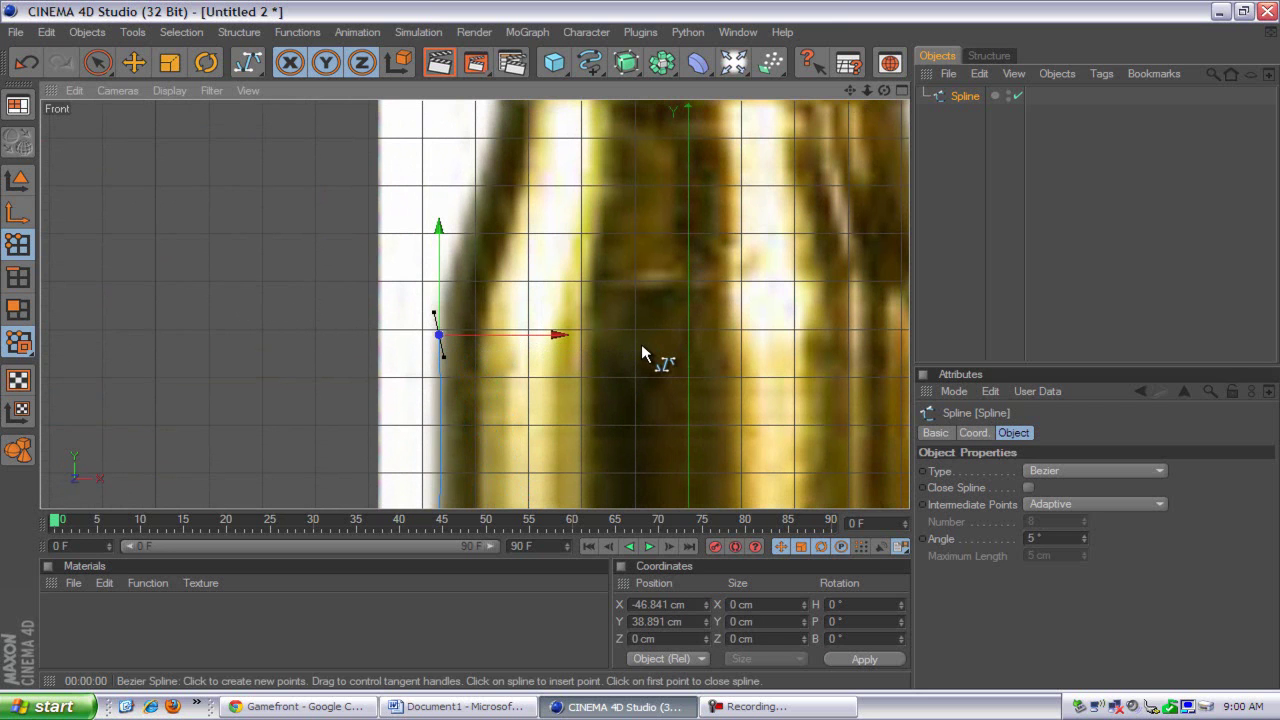
pyautogui.moveTo(849, 91); pyautogui.dragTo(651, 190)
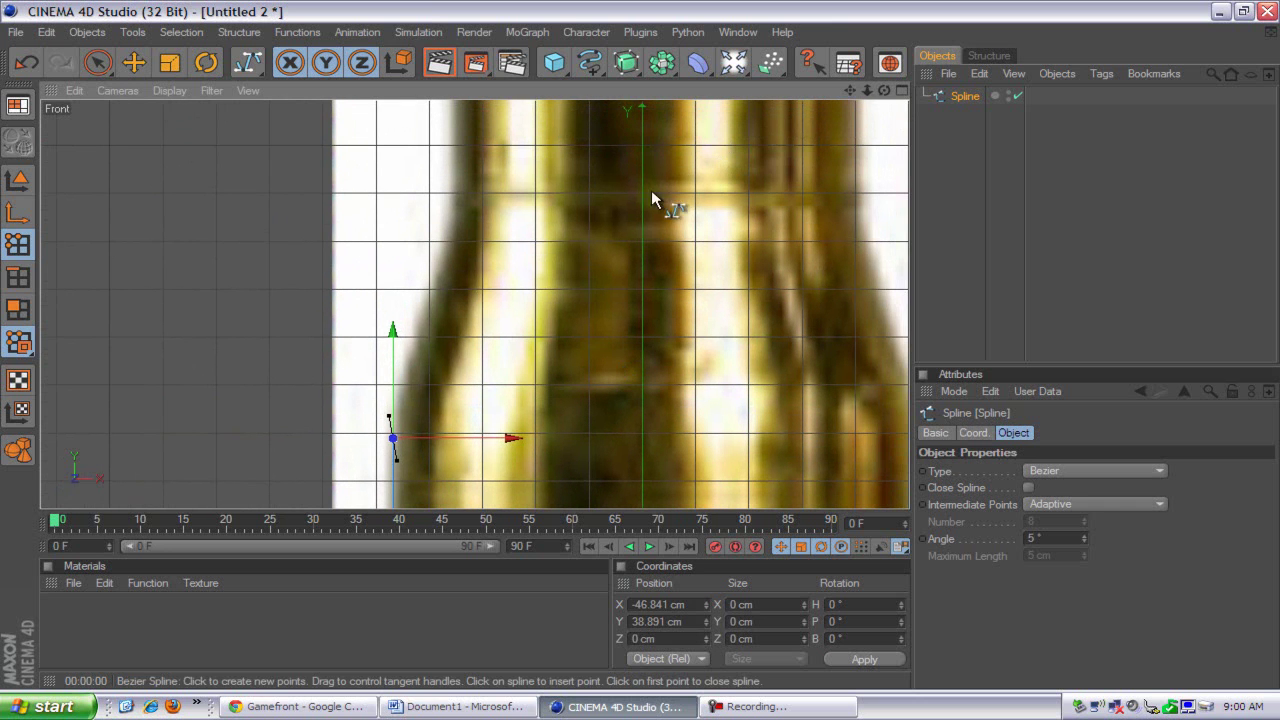
pyautogui.click(433, 293)
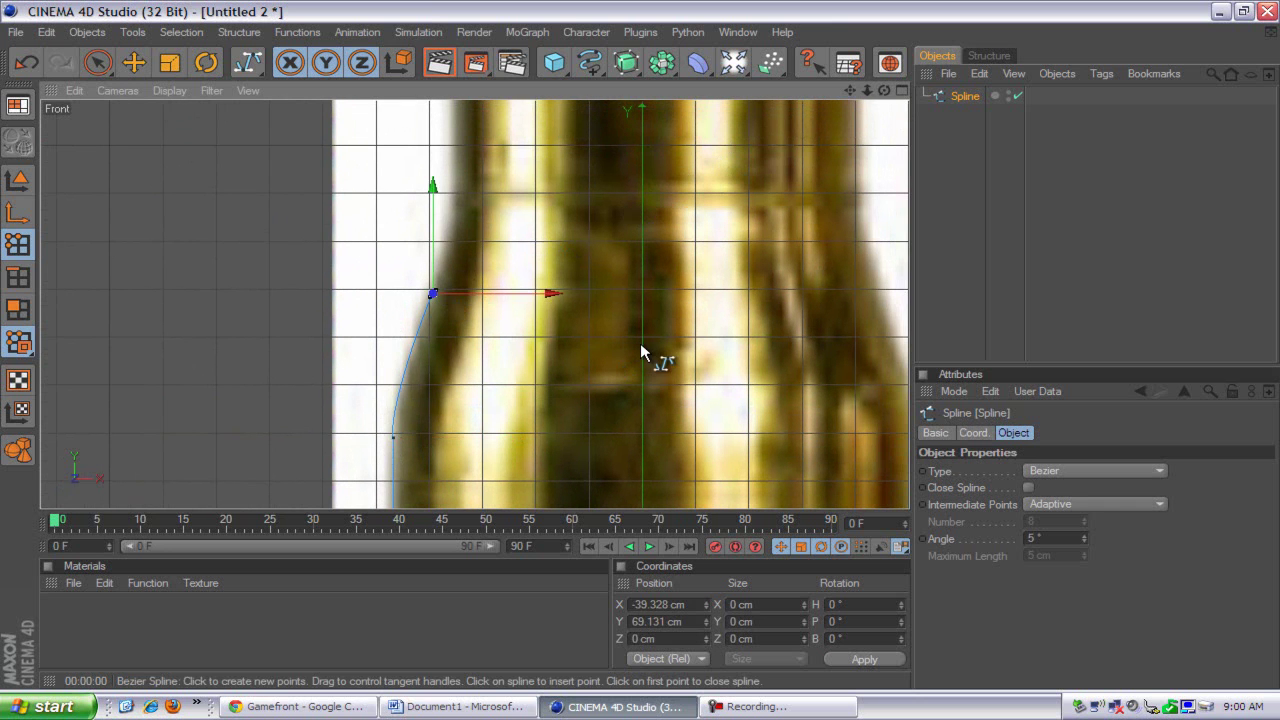
pyautogui.moveTo(849, 90); pyautogui.dragTo(637, 351)
pyautogui.click(401, 308)
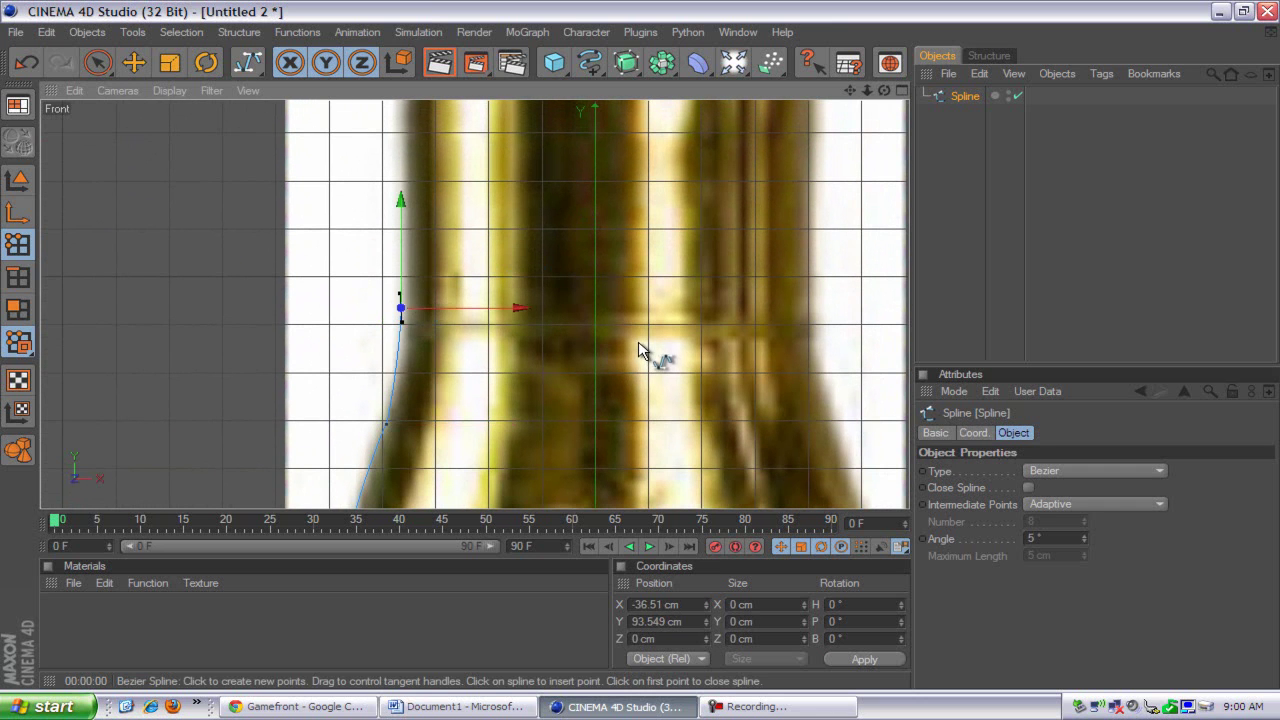
pyautogui.moveTo(850, 91); pyautogui.dragTo(640, 322)
pyautogui.click(406, 327)
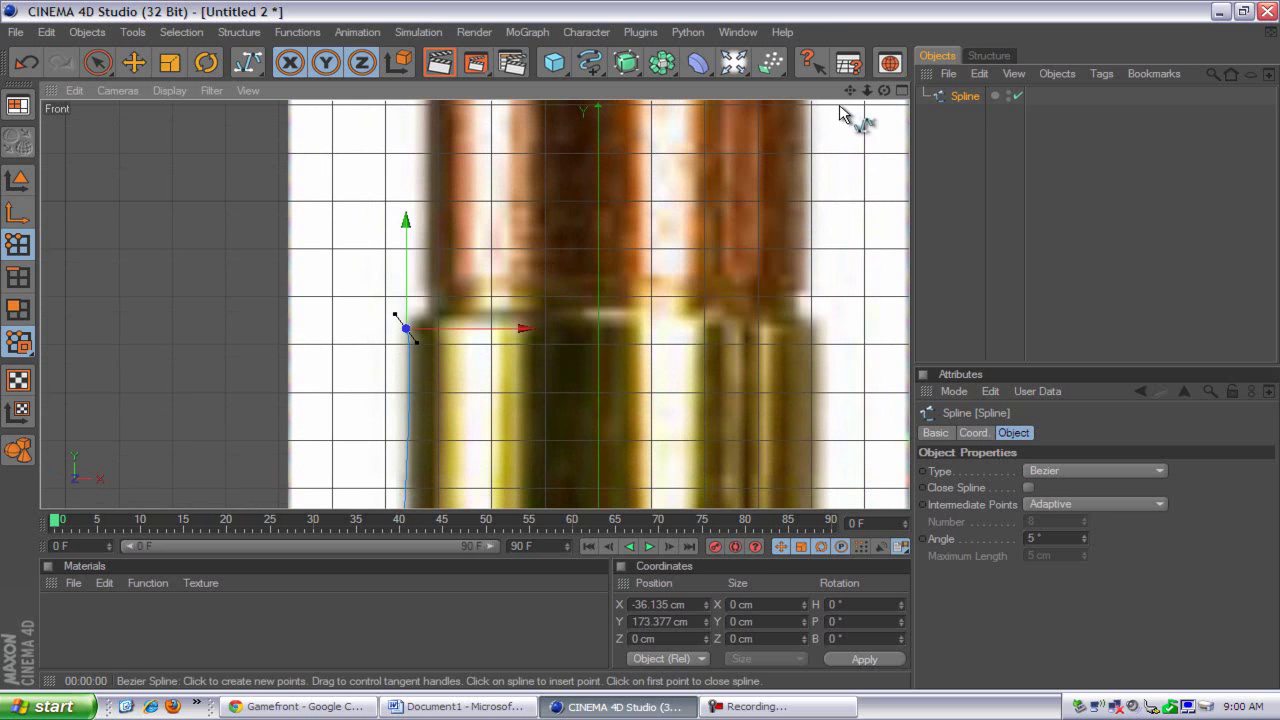
pyautogui.moveTo(855, 87); pyautogui.dragTo(640, 363)
pyautogui.hotkey('ctrl', 'z')
pyautogui.moveTo(851, 90); pyautogui.dragTo(642, 355)
pyautogui.click(445, 155)
pyautogui.moveTo(445, 155); pyautogui.dragTo(433, 145)
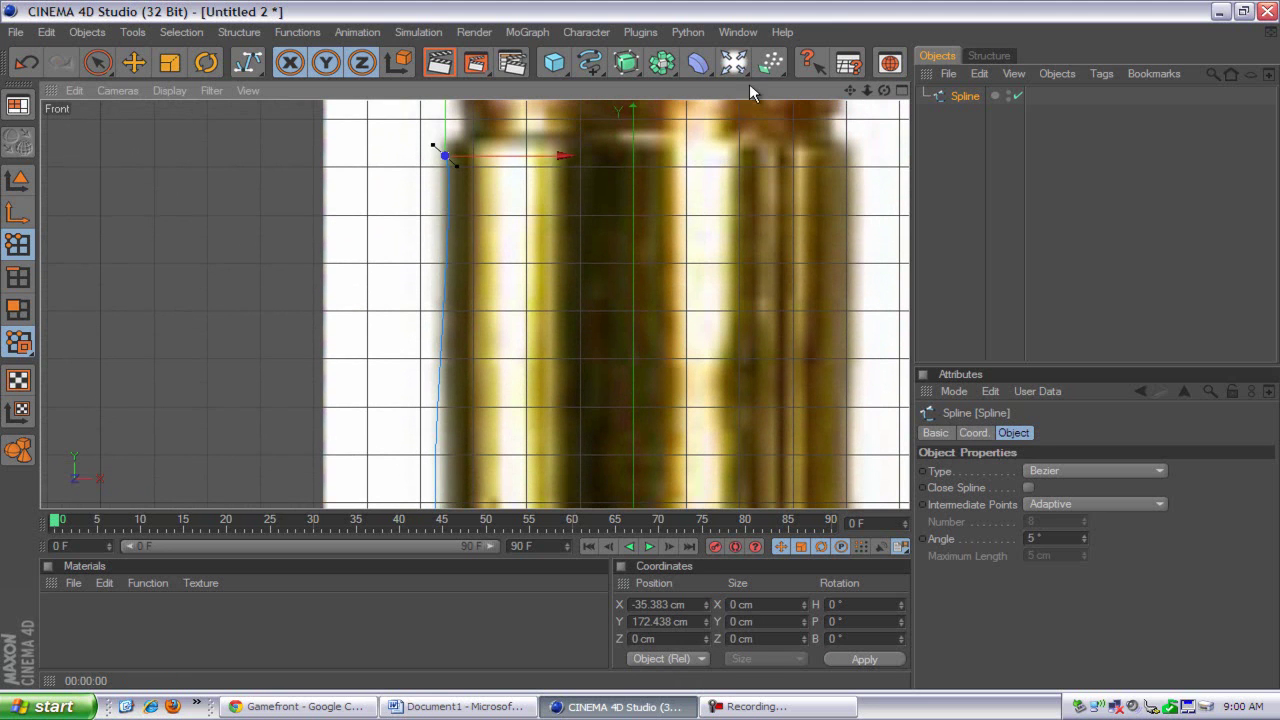
pyautogui.moveTo(851, 90)
pyautogui.mouseDown()
pyautogui.moveTo(640, 351)
pyautogui.moveTo(634, 331)
pyautogui.moveTo(640, 351)
pyautogui.moveTo(854, 92)
pyautogui.mouseUp()
pyautogui.hotkey('ctrl', 'z')
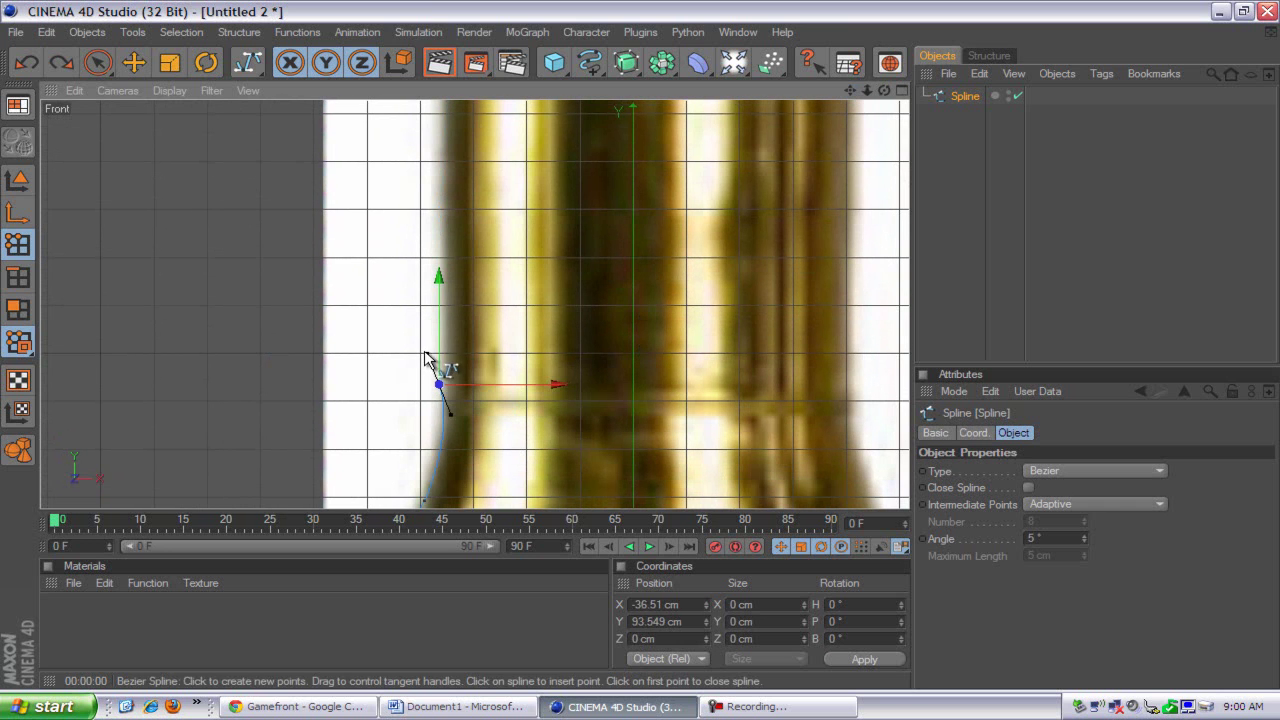
# - Straighten the tangent of the spline point at the base of the neck along the case wall
pyautogui.click(142, 67)
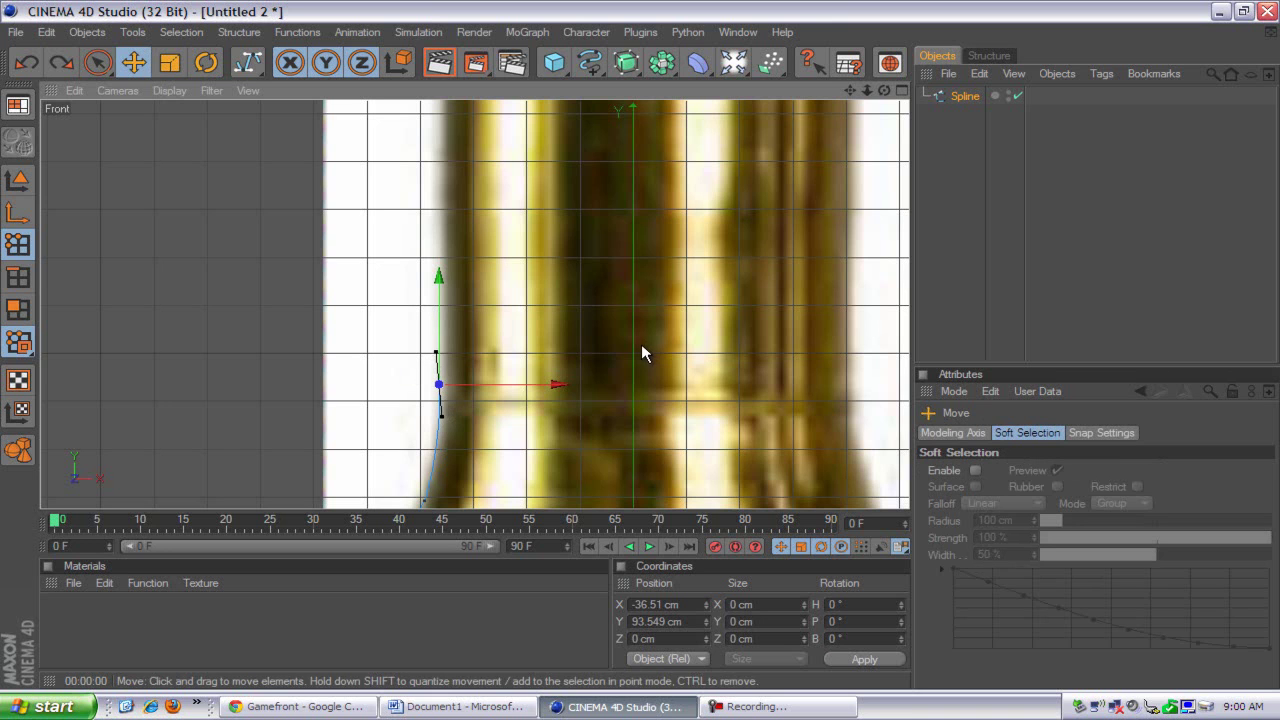
pyautogui.click(268, 63)
pyautogui.moveTo(638, 453); pyautogui.dragTo(637, 314)
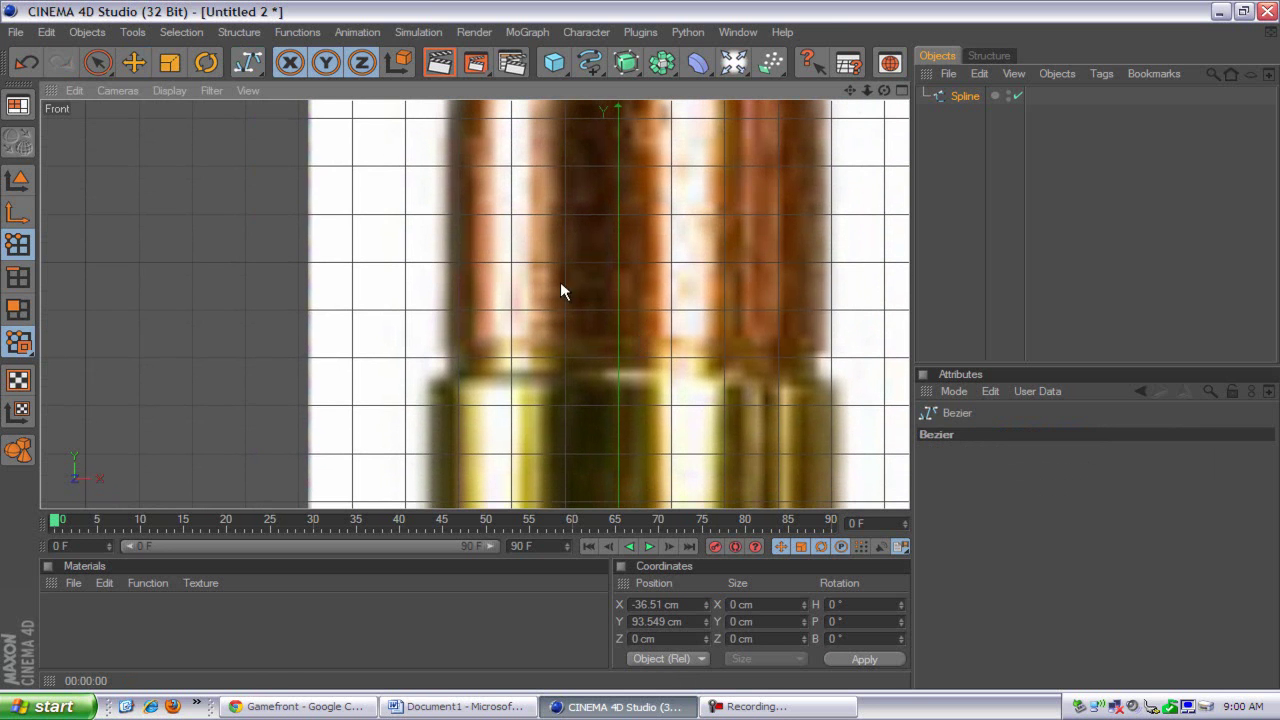
pyautogui.click(431, 391)
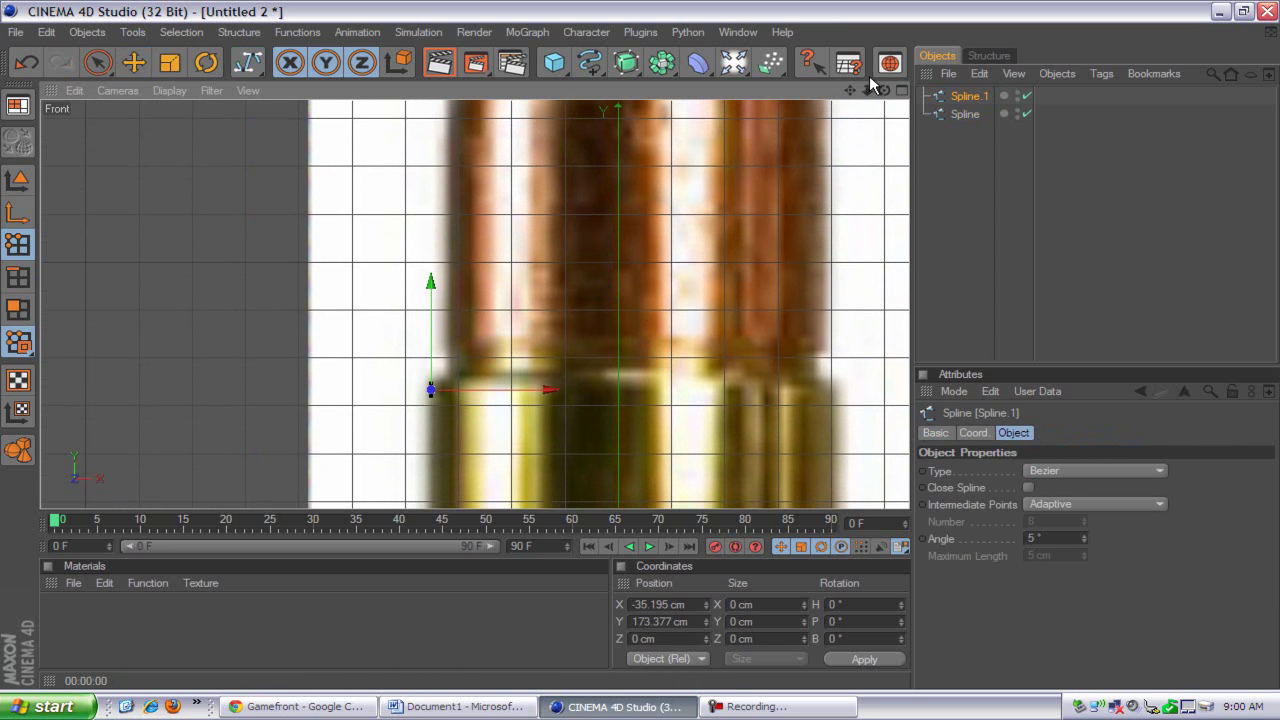
pyautogui.moveTo(849, 91); pyautogui.dragTo(641, 353)
pyautogui.hotkey('ctrl', 'z')
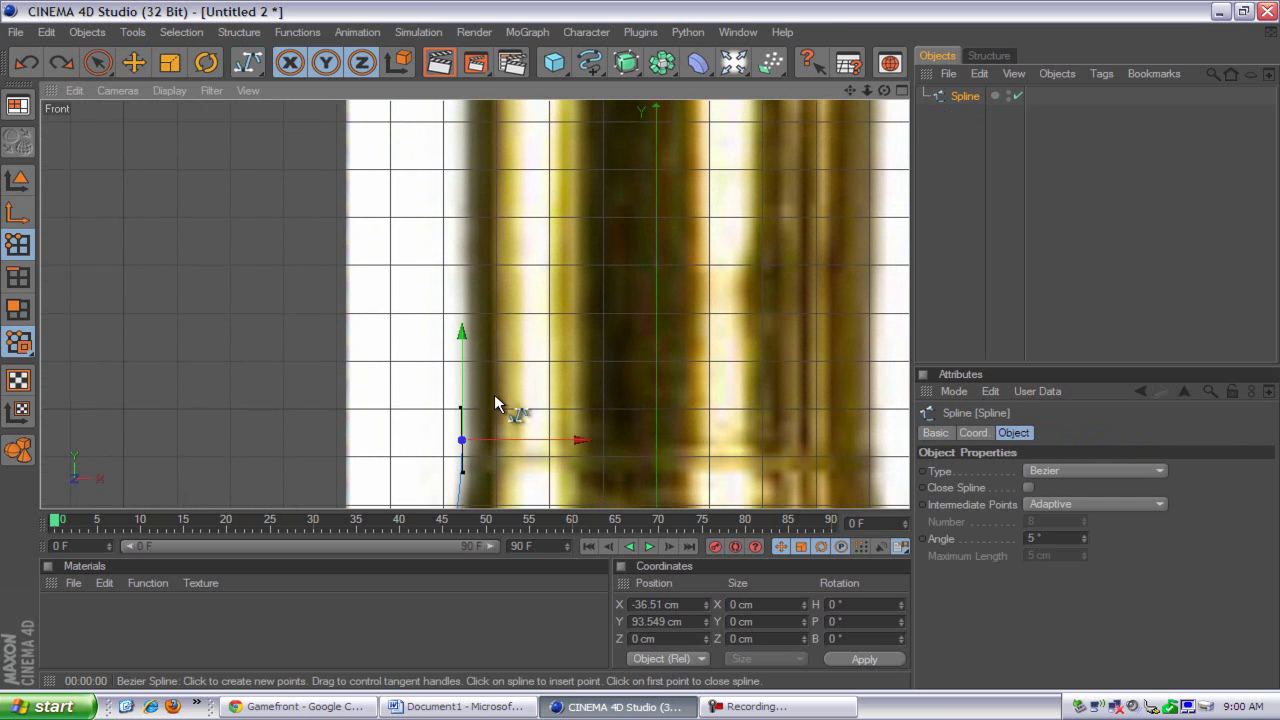
# - Trace the neck up to the case mouth and around its inward lip, adding a point outside it at about X -38 cm, Y 184 cm
pyautogui.click(472, 300)
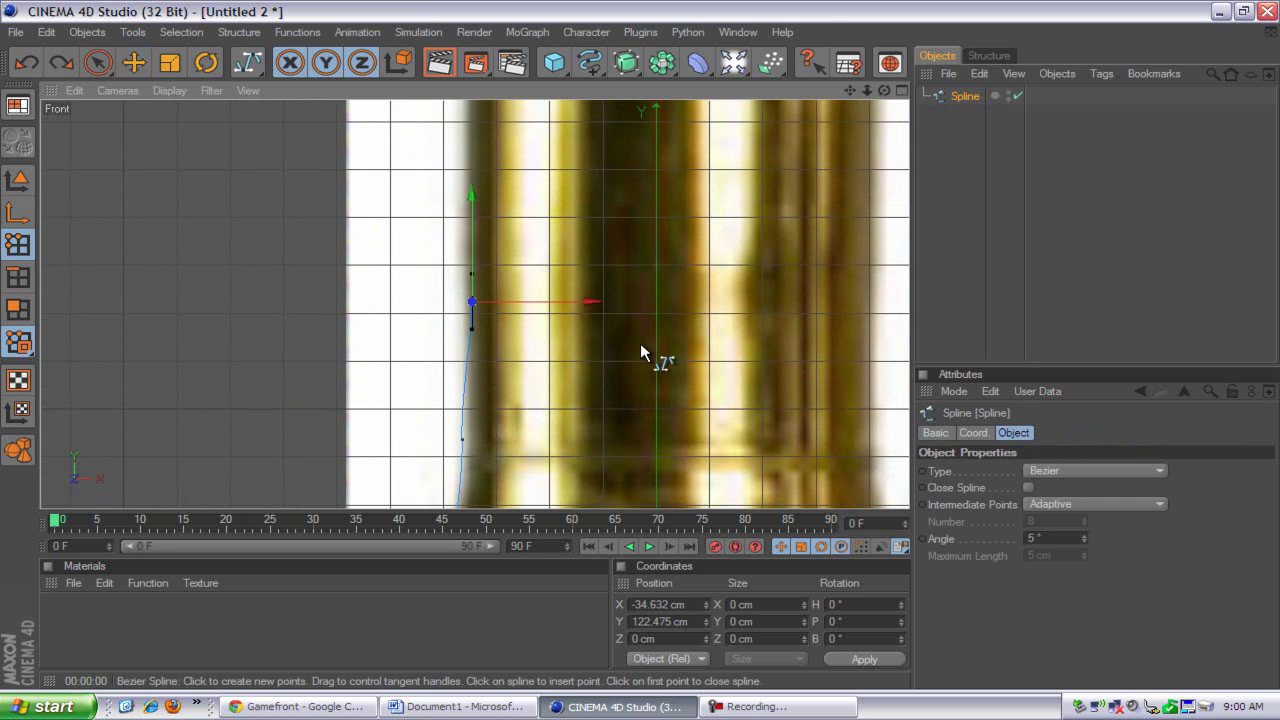
pyautogui.moveTo(849, 91); pyautogui.dragTo(636, 390)
pyautogui.click(477, 255)
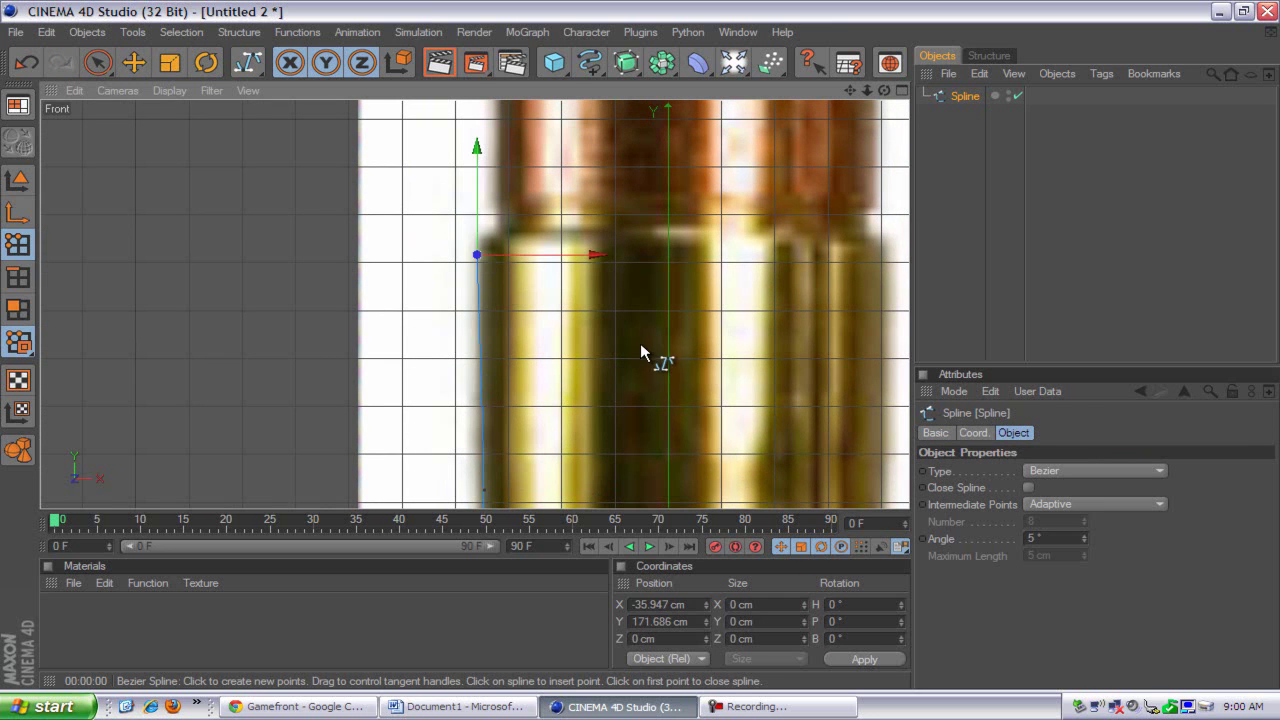
pyautogui.moveTo(637, 353); pyautogui.dragTo(638, 355)
pyautogui.click(474, 283)
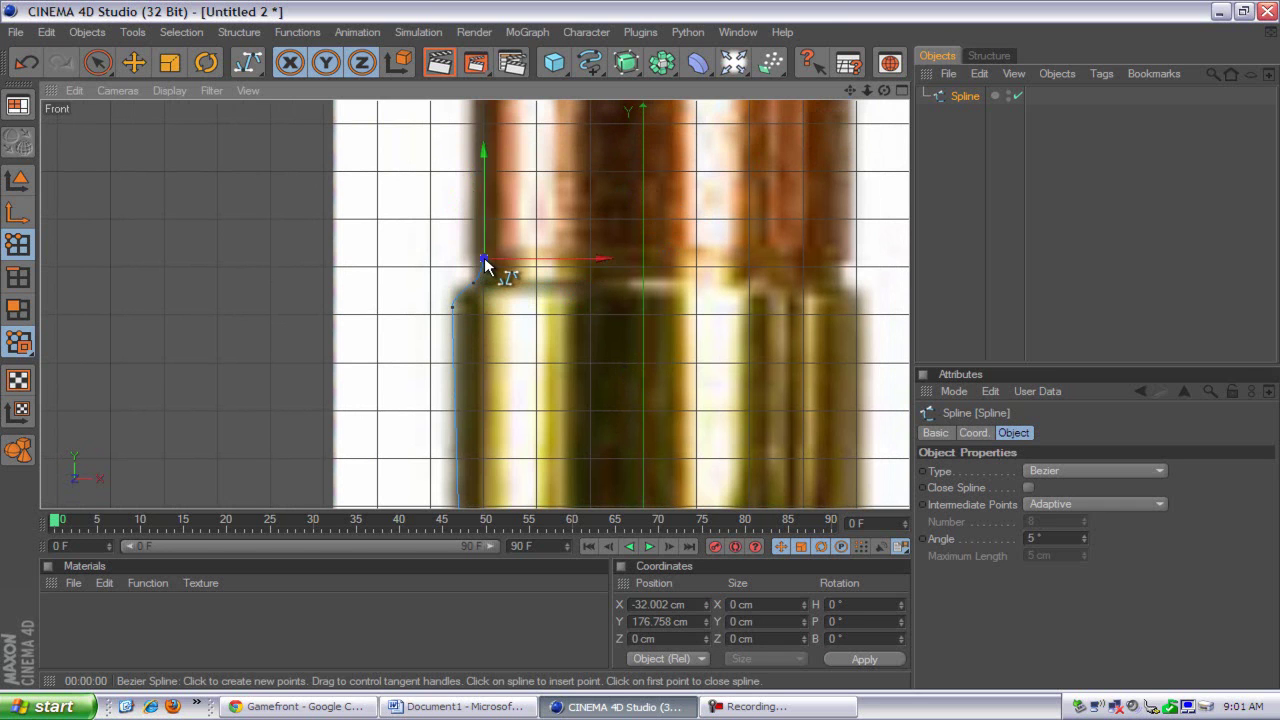
pyautogui.click(484, 259)
pyautogui.moveTo(483, 264); pyautogui.dragTo(640, 352)
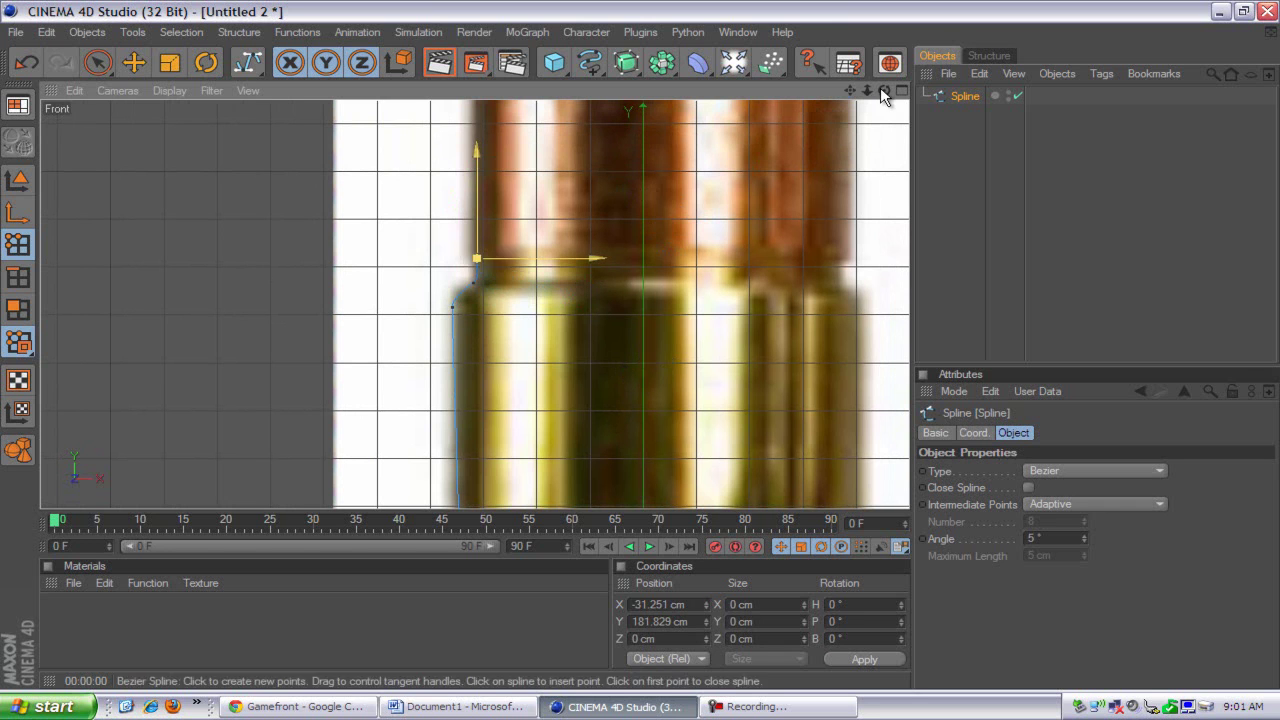
pyautogui.moveTo(853, 93); pyautogui.dragTo(640, 350)
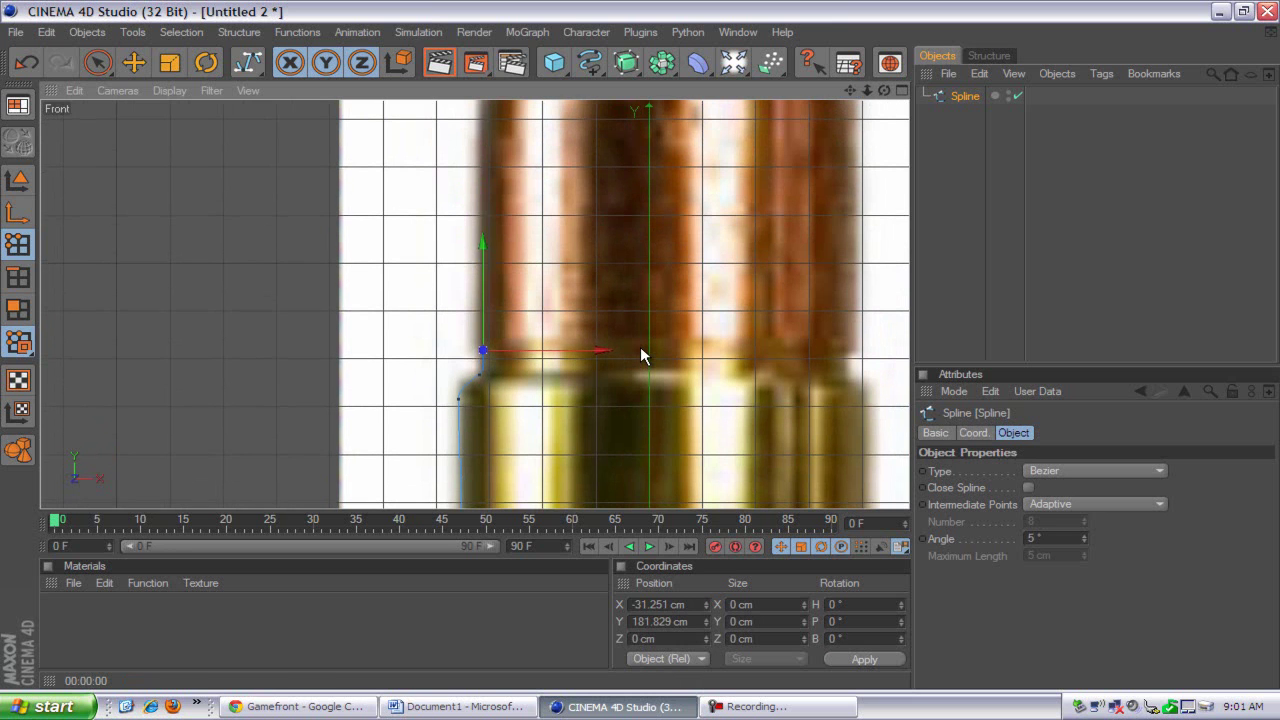
pyautogui.click(447, 340)
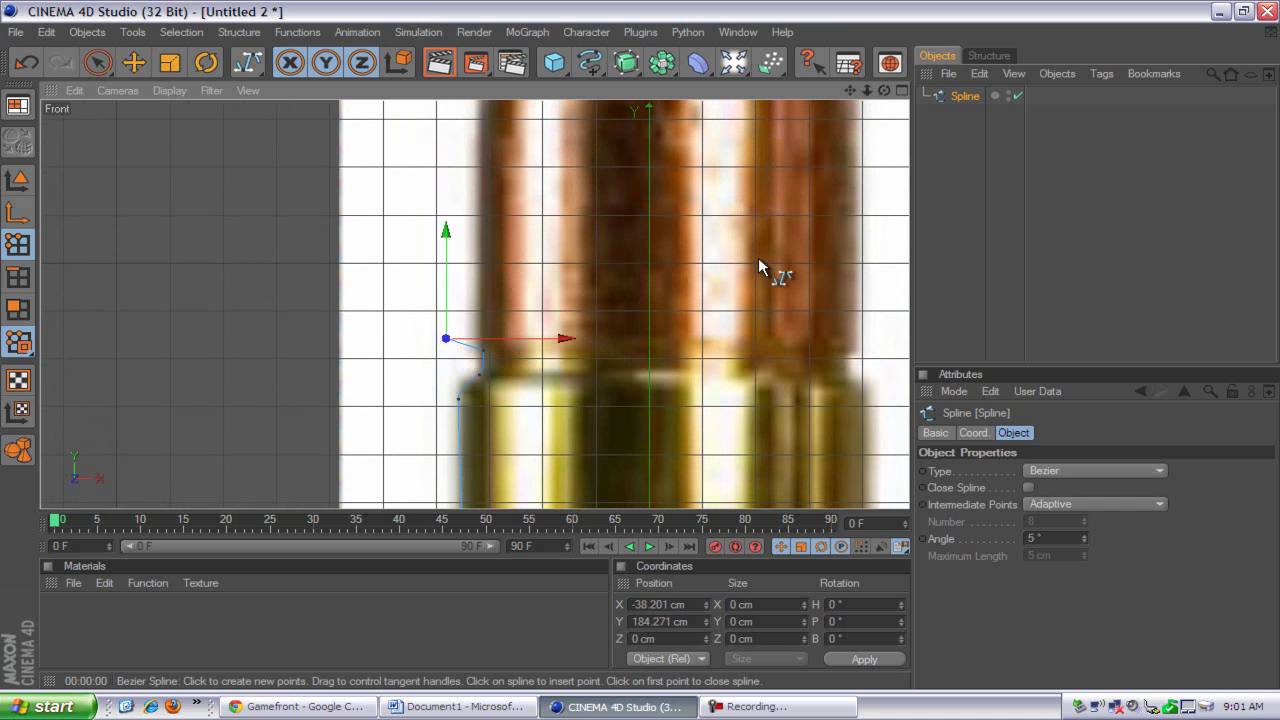
# - Add a curved end point above the bullet tip at about Y 420 cm and set its X position to 0 cm
pyautogui.moveTo(850, 92); pyautogui.dragTo(638, 386)
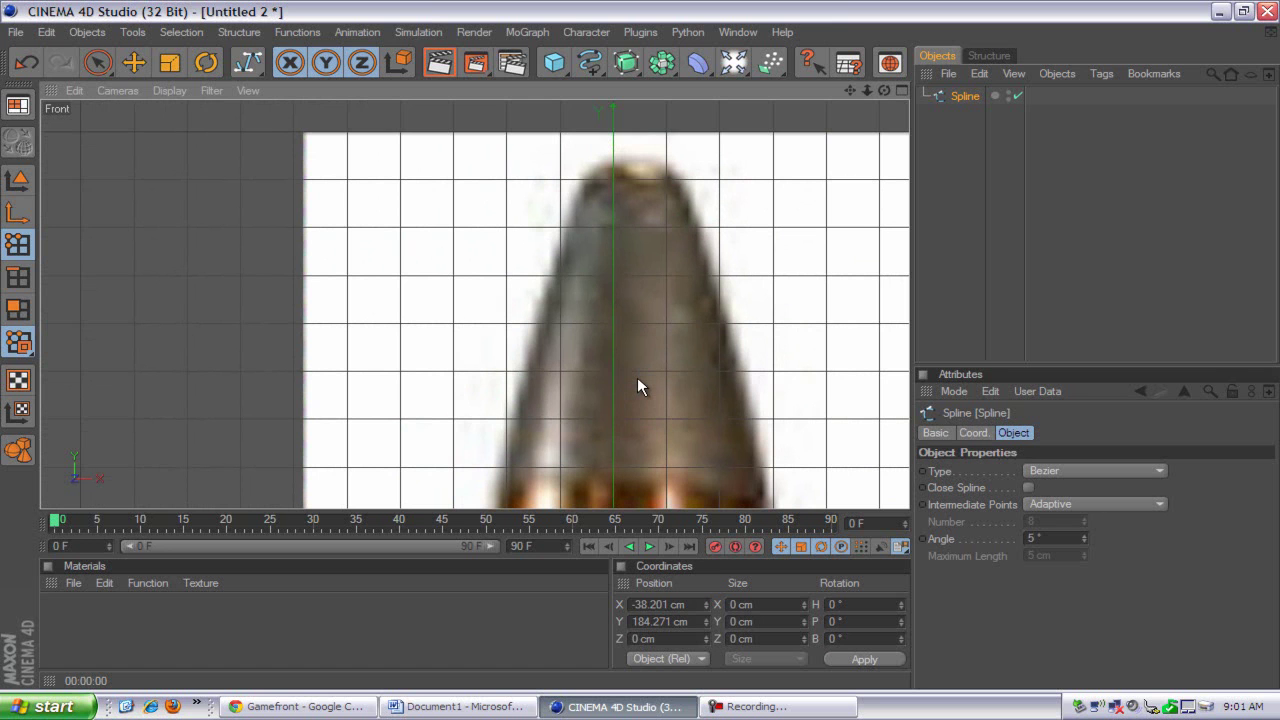
pyautogui.moveTo(638, 379); pyautogui.dragTo(641, 346)
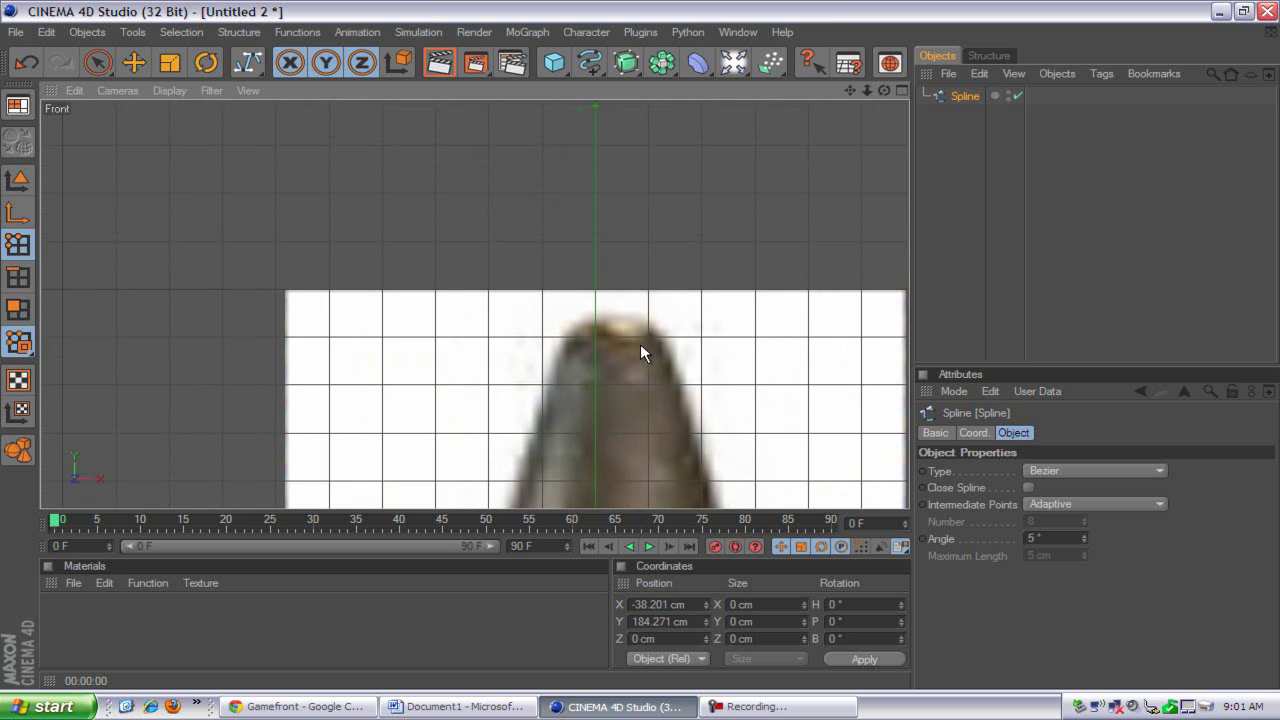
pyautogui.click(596, 193)
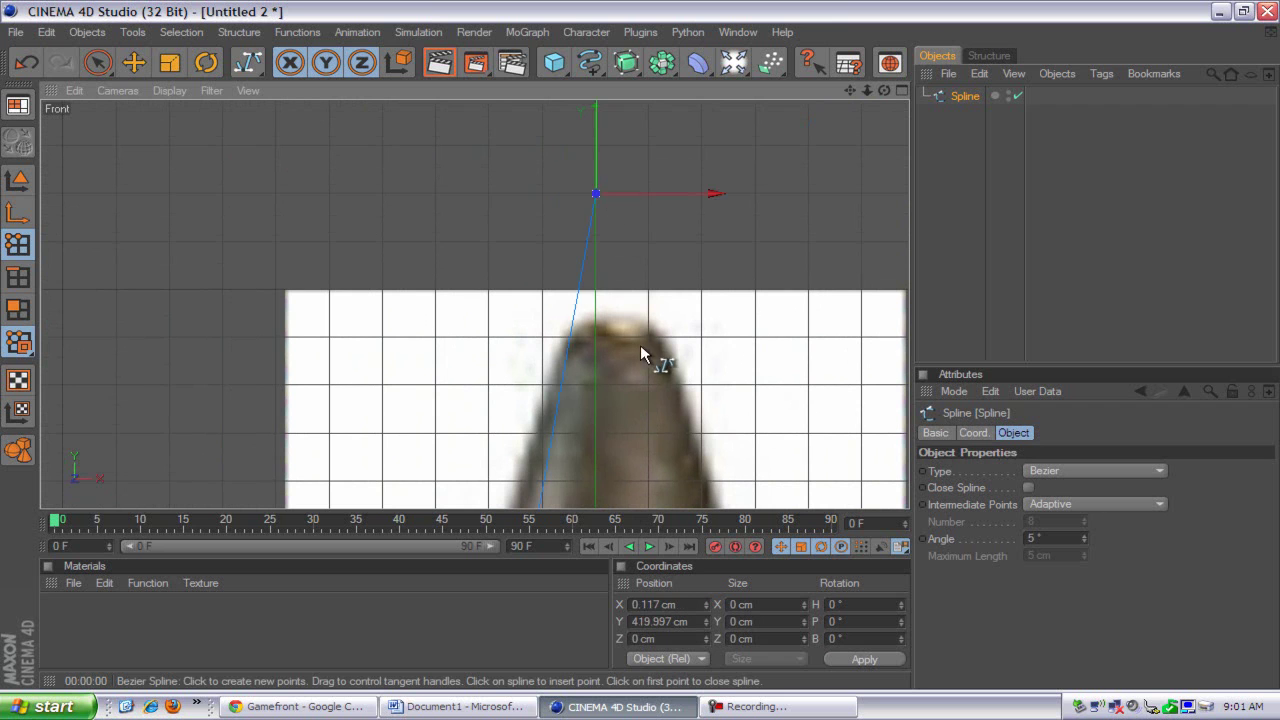
pyautogui.moveTo(642, 346); pyautogui.dragTo(641, 346)
pyautogui.moveTo(850, 92); pyautogui.dragTo(637, 337)
pyautogui.scroll(-5, 640, 345)
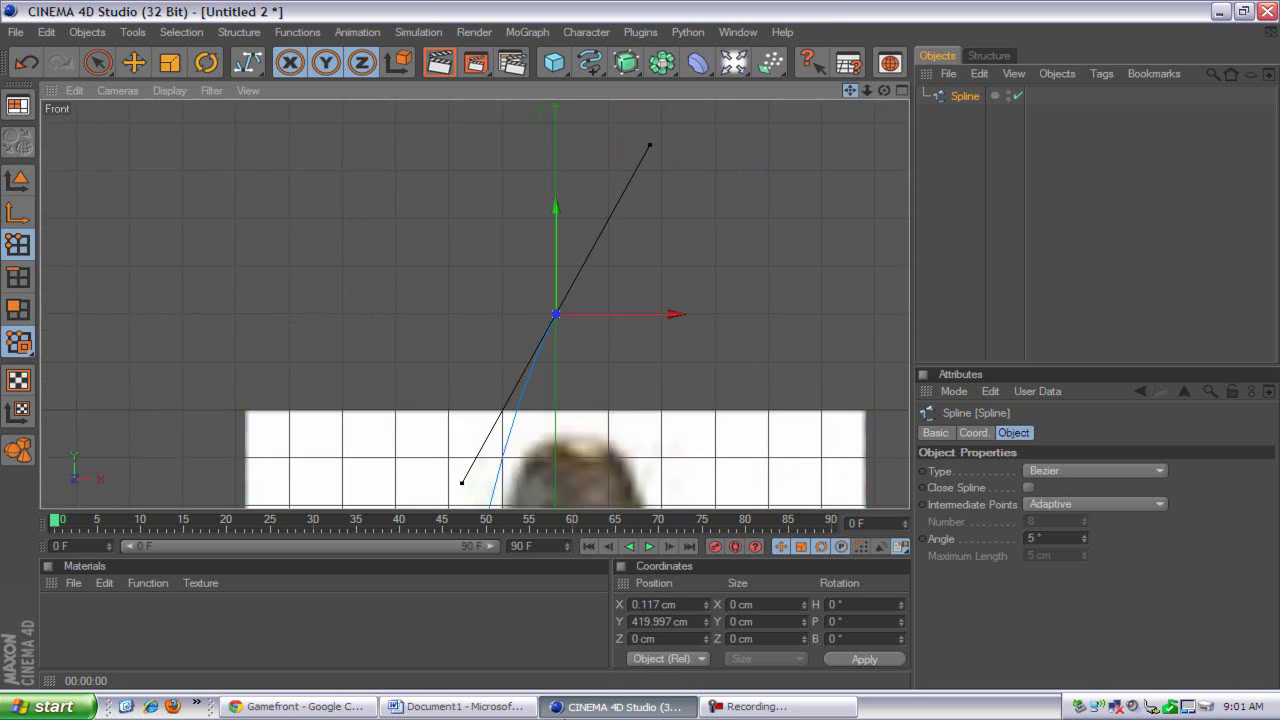
pyautogui.scroll(-1, 643, 351)
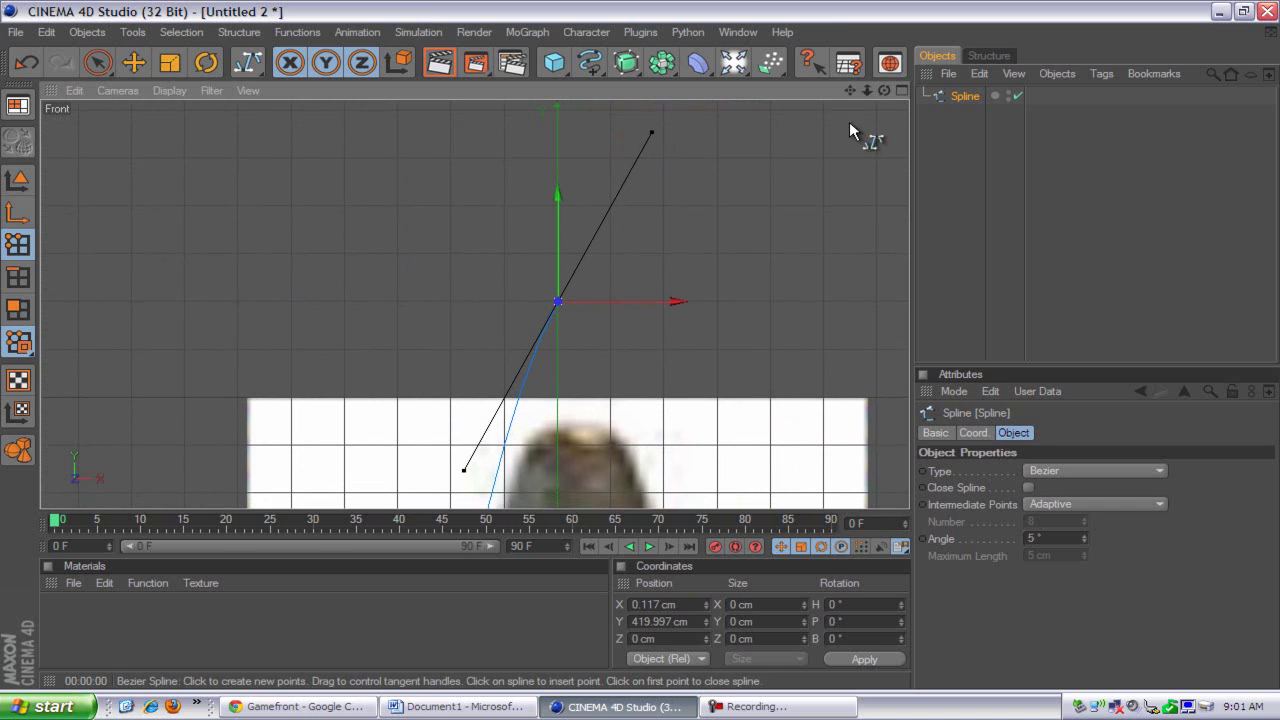
pyautogui.doubleClick(692, 607)
pyautogui.write('0')
pyautogui.press('Return')
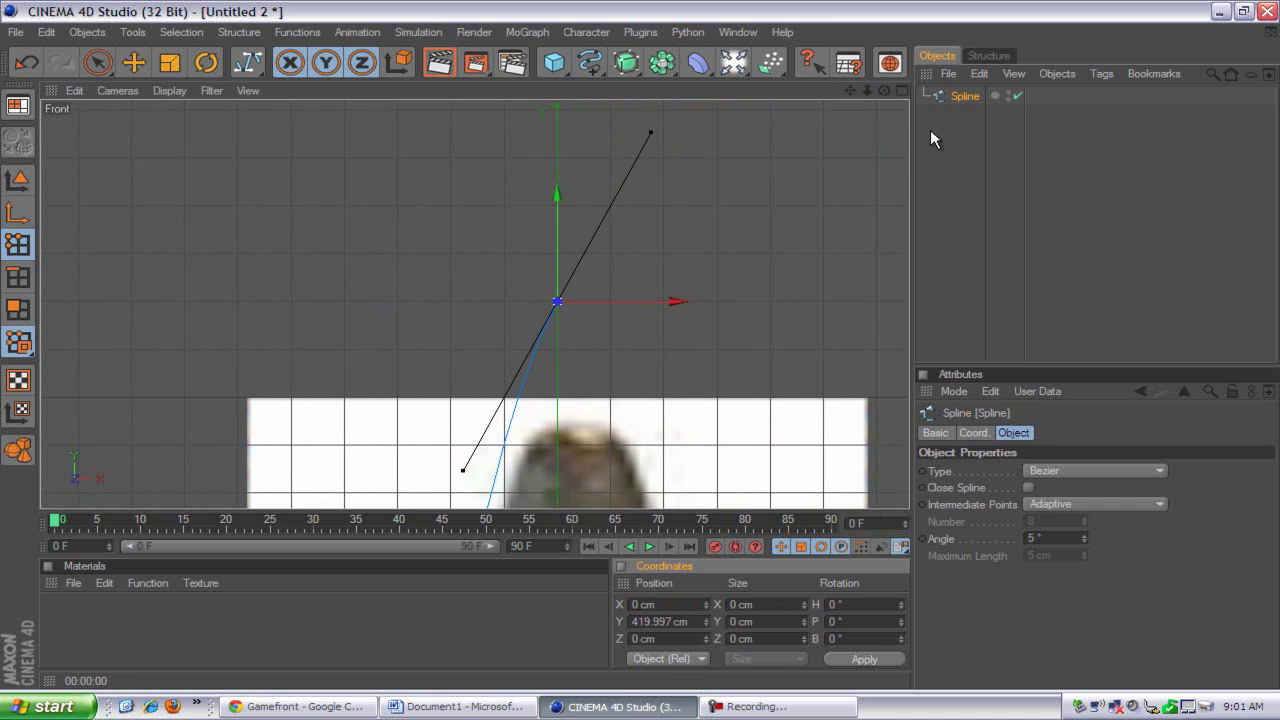
# - Refine the spline point and tangent at the outer edge of the rim with the Move tool to match the reference image
pyautogui.moveTo(850, 91); pyautogui.dragTo(641, 348)
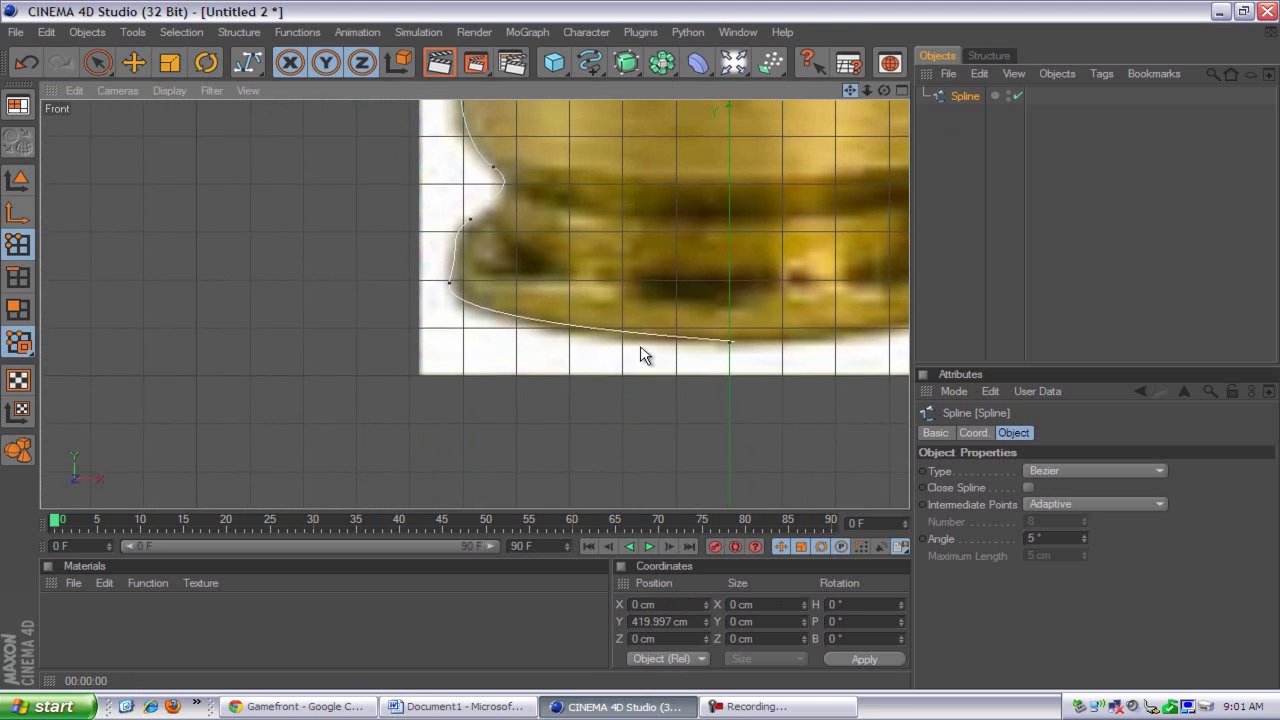
pyautogui.click(247, 62)
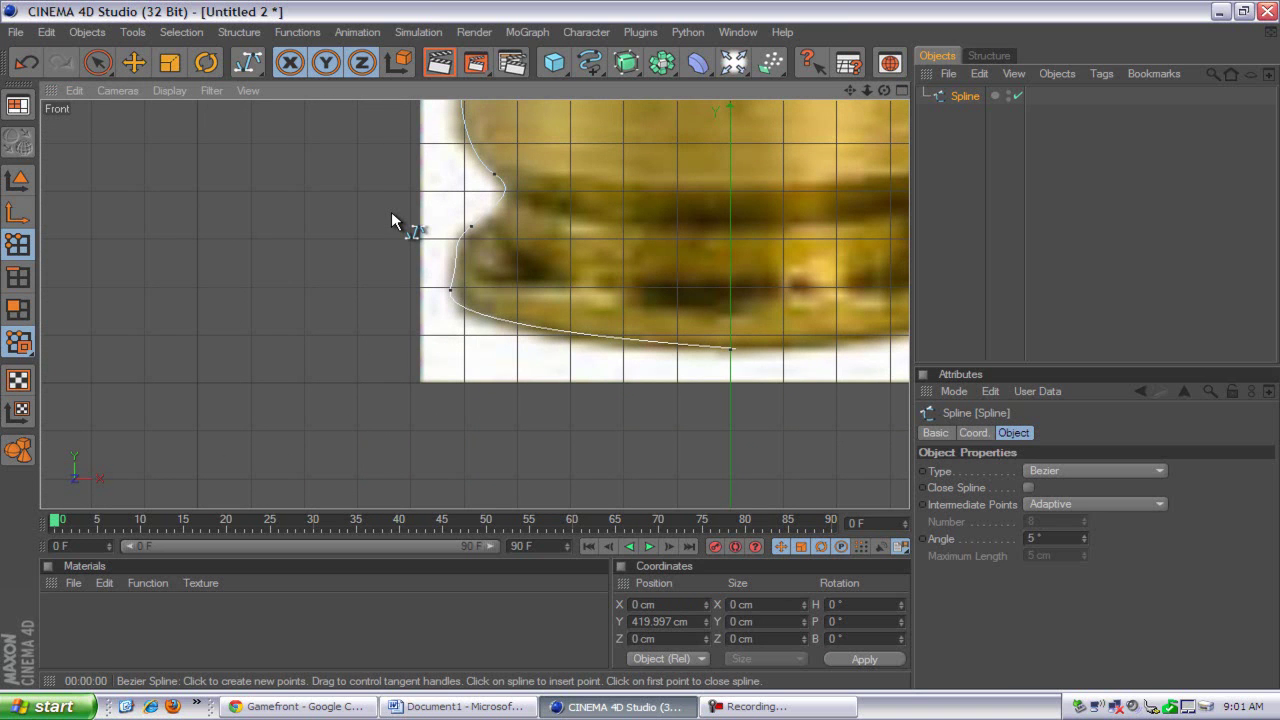
pyautogui.click(137, 70)
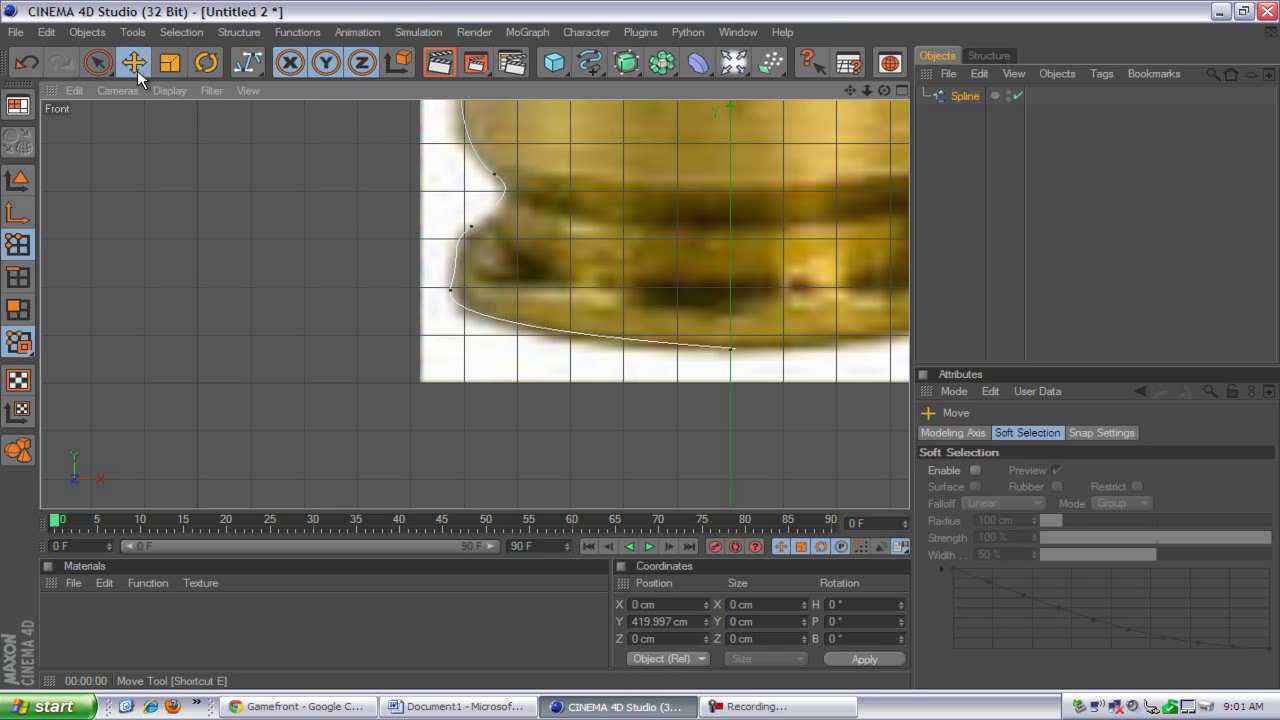
pyautogui.click(455, 288)
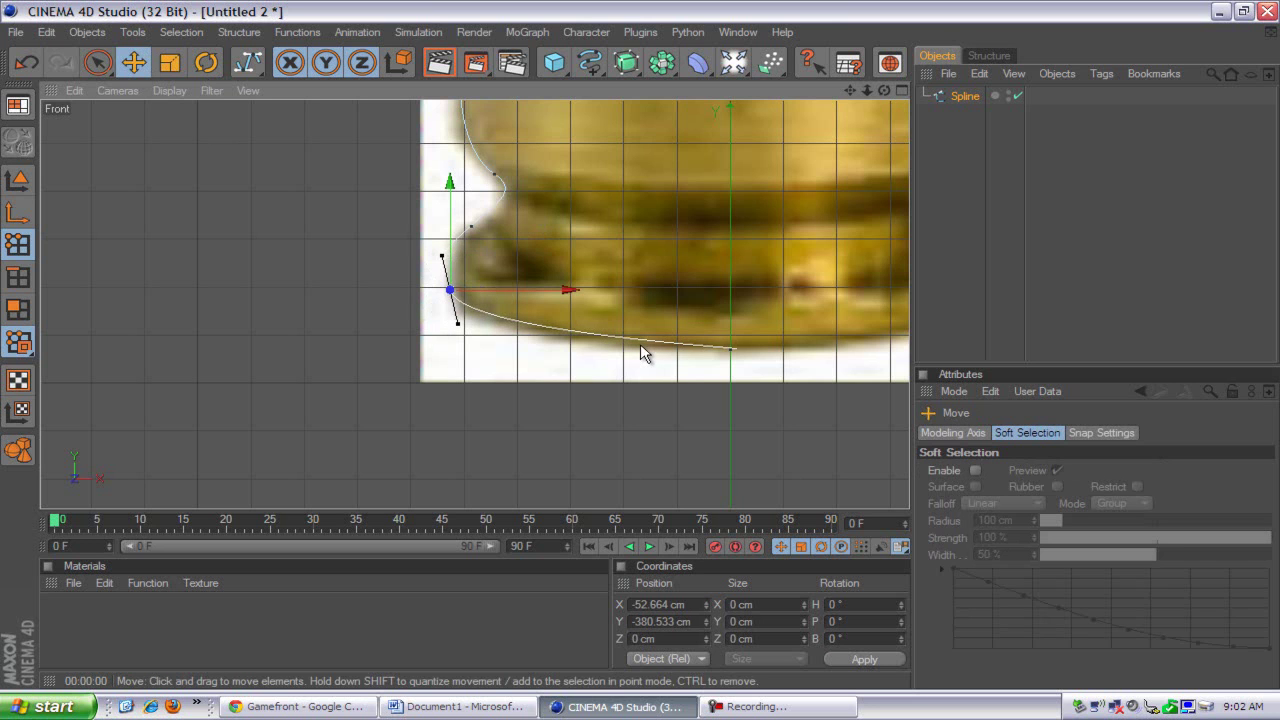
pyautogui.moveTo(643, 352); pyautogui.dragTo(641, 346)
# - Adjust the spline points at the lower and upper edges of the groove above the rim to follow the reference contour
pyautogui.moveTo(471, 229); pyautogui.dragTo(470, 229)
pyautogui.keyDown('ctrl'); pyautogui.click(472, 226); pyautogui.keyUp('ctrl')
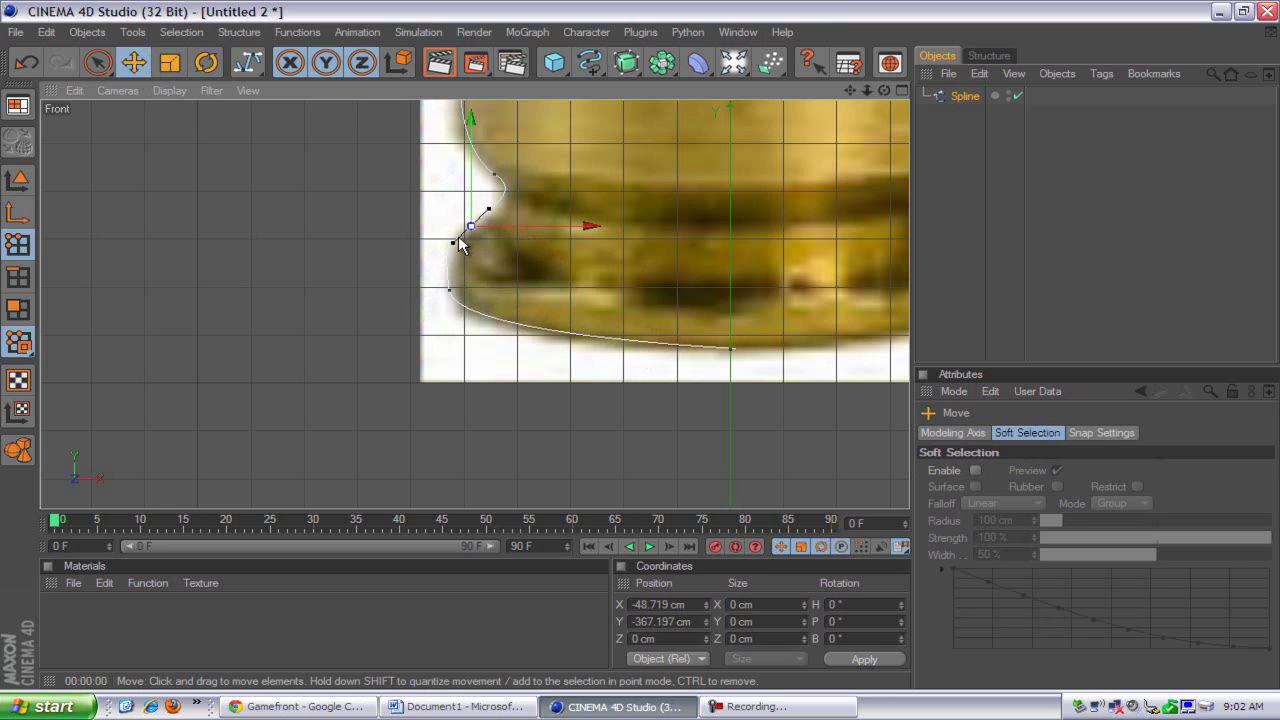
pyautogui.doubleClick(494, 174)
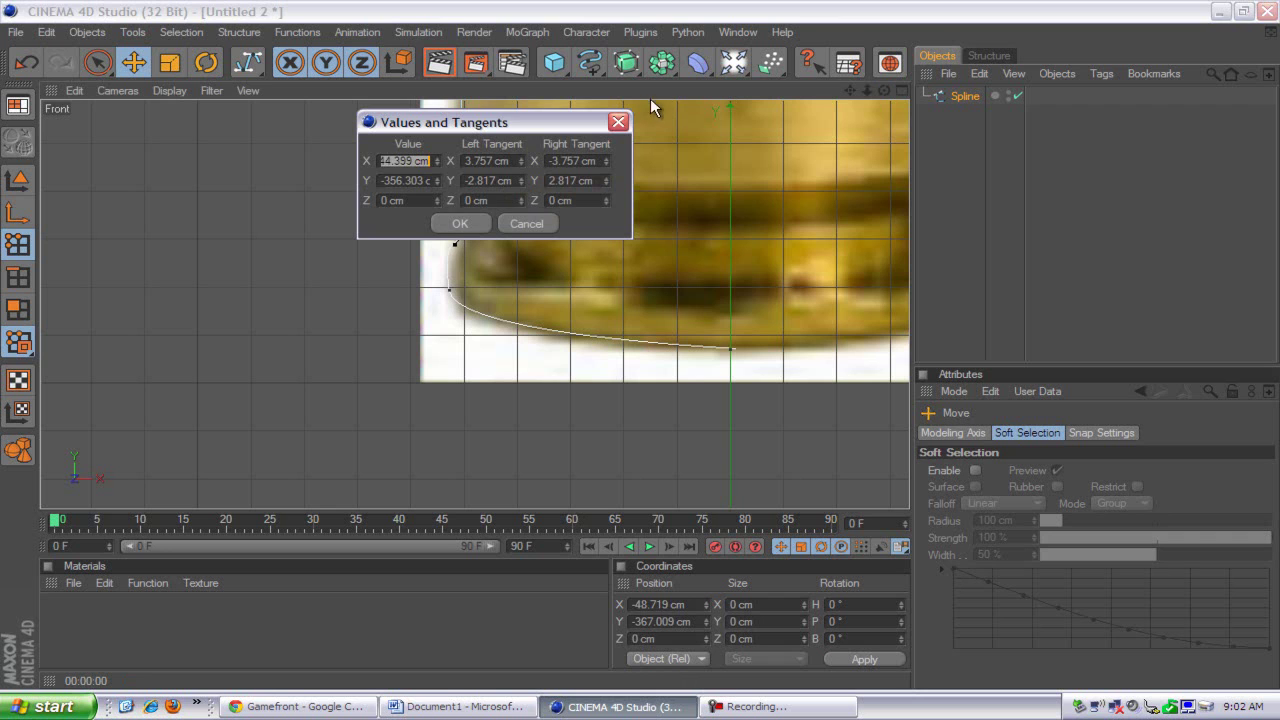
pyautogui.click(617, 122)
pyautogui.moveTo(640, 346); pyautogui.dragTo(642, 344)
pyautogui.click(471, 226)
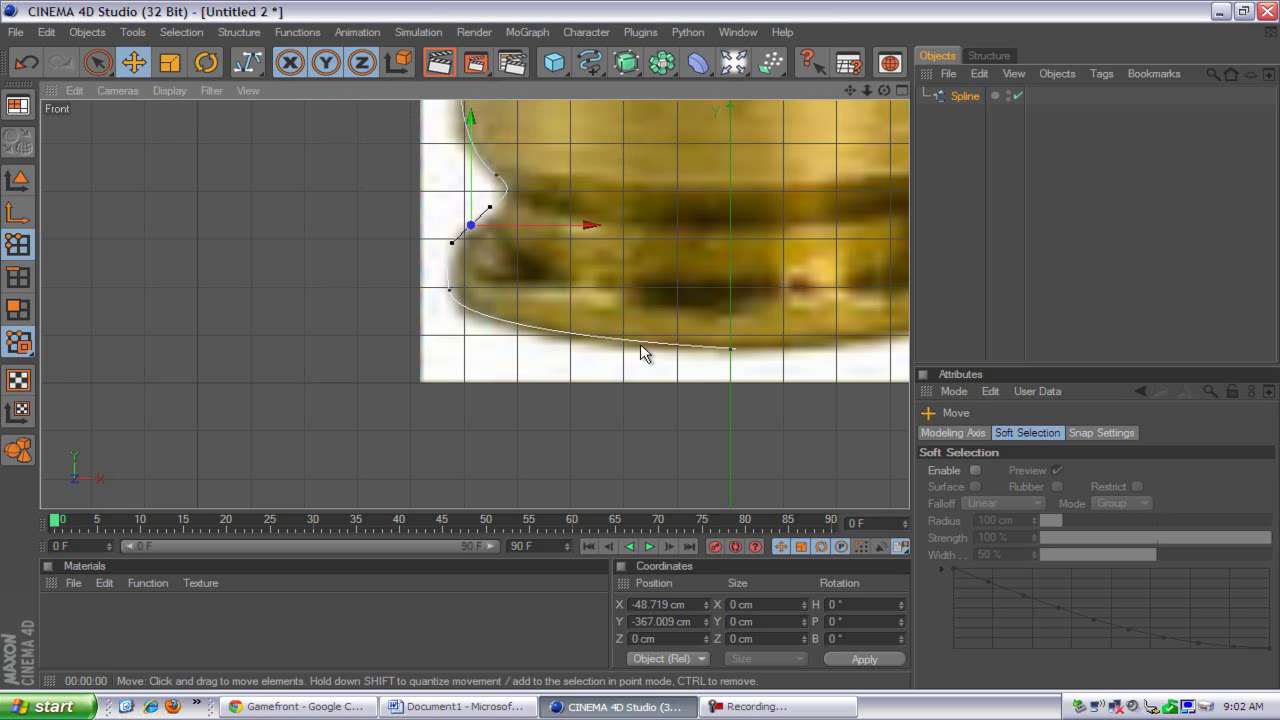
pyautogui.moveTo(640, 346)
pyautogui.mouseDown()
pyautogui.moveTo(649, 376)
pyautogui.moveTo(639, 349)
pyautogui.mouseUp()
# - Move the spline point at the bottom of the shoulder outward to about X -48 cm, Y 39 cm and tilt its tangent
pyautogui.keyDown('alt'); pyautogui.moveTo(641, 357); pyautogui.dragTo(822, 96, button='middle'); pyautogui.keyUp('alt')
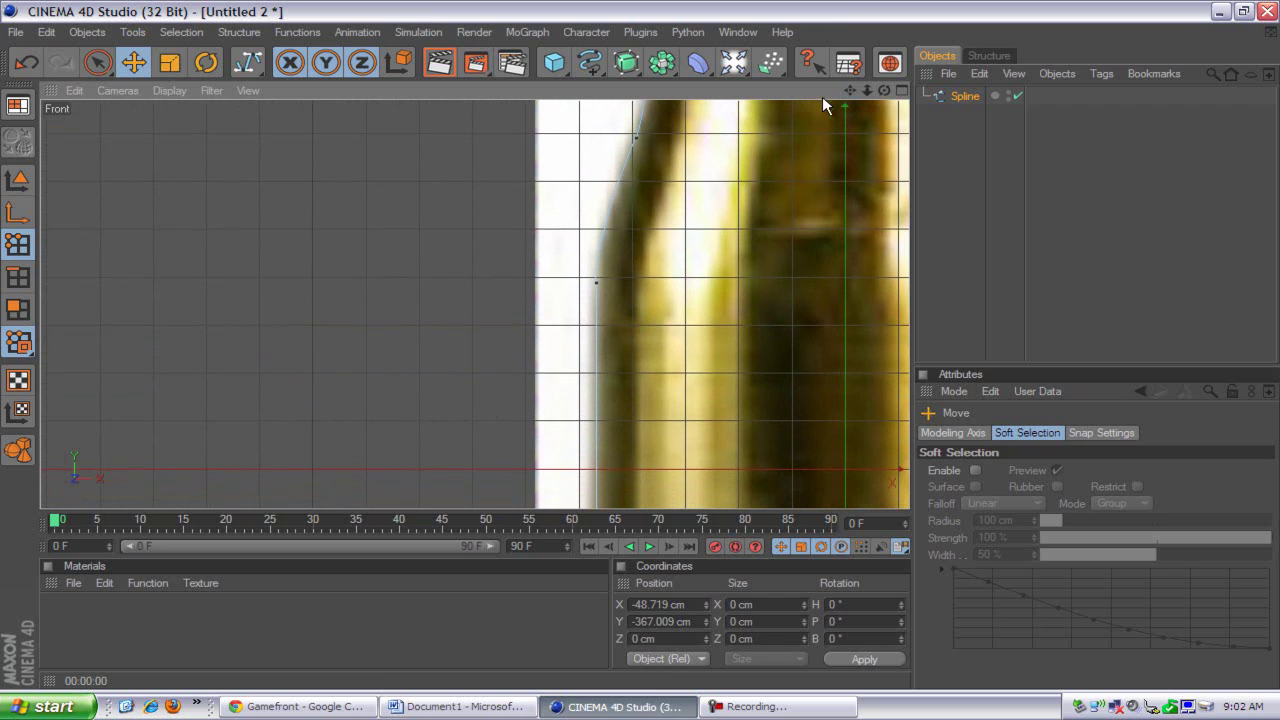
pyautogui.click(597, 284)
pyautogui.moveTo(641, 352); pyautogui.dragTo(643, 352)
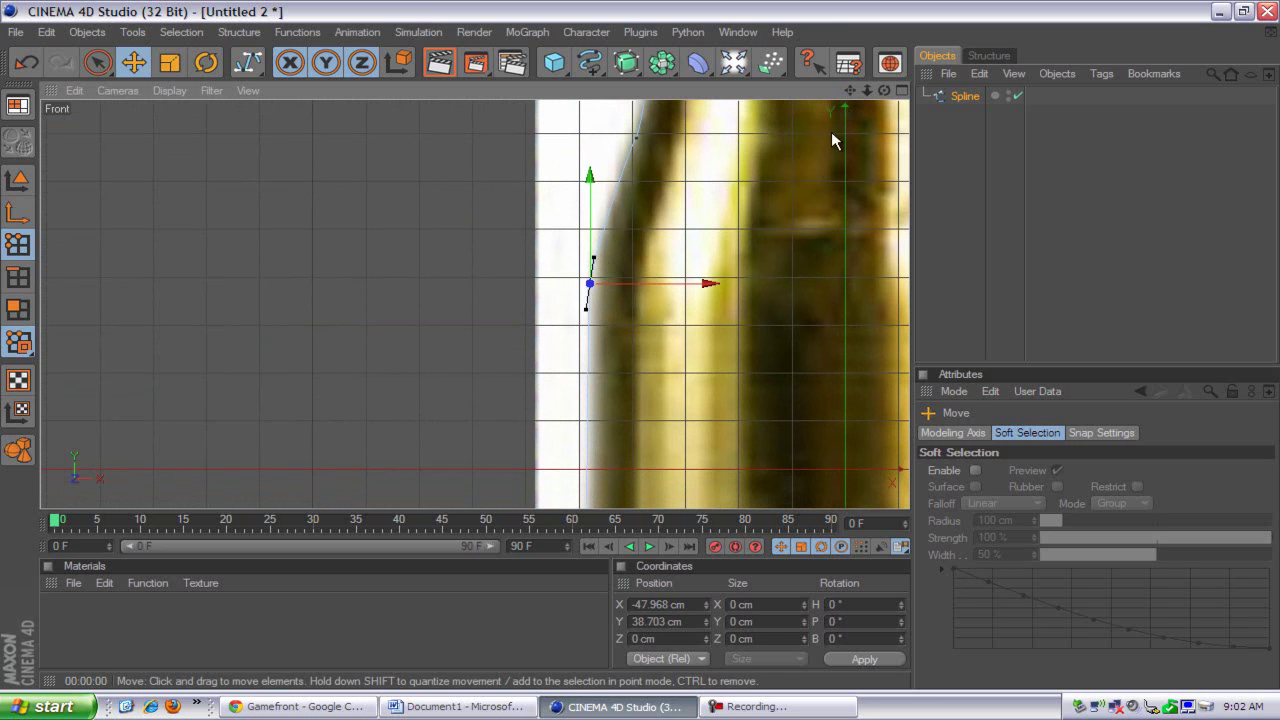
# - Move the spline point at the upper end of the shoulder curve inward to about X -36 cm, Y 93 cm
pyautogui.moveTo(850, 90); pyautogui.dragTo(641, 347)
pyautogui.keyDown('alt'); pyautogui.moveTo(643, 352); pyautogui.dragTo(646, 354, button='middle'); pyautogui.keyUp('alt')
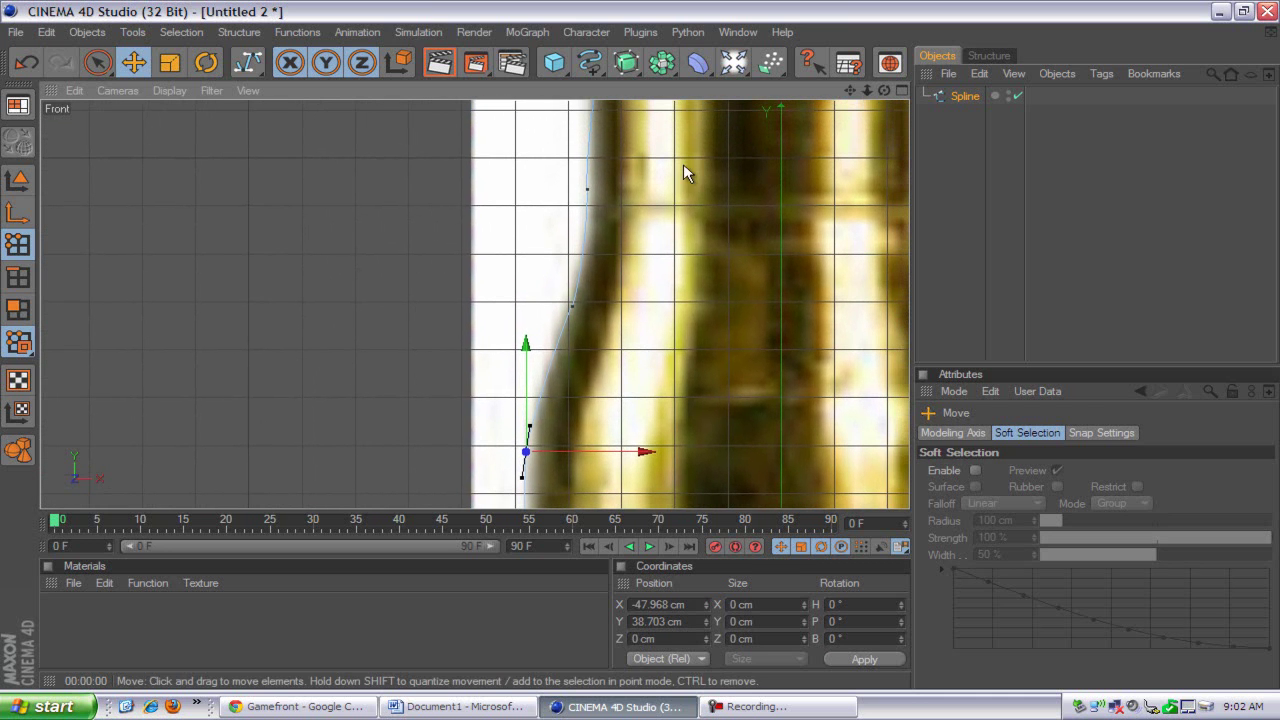
pyautogui.click(587, 188)
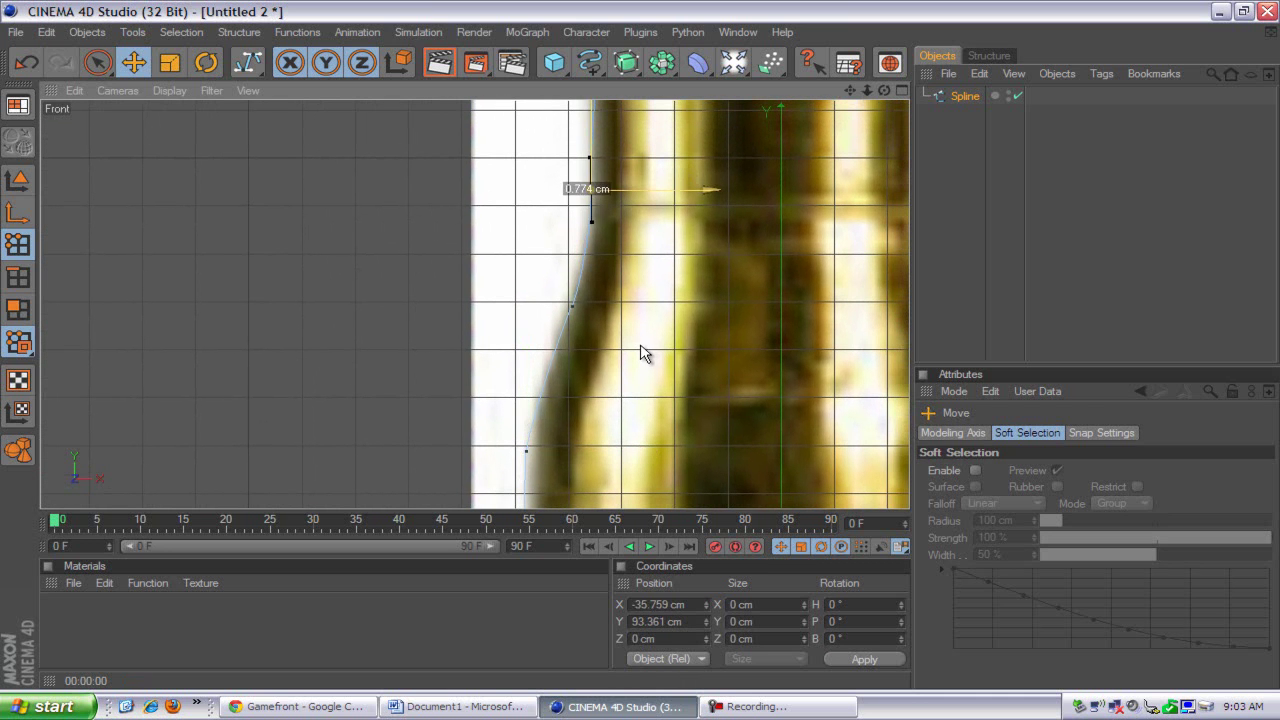
# - Adjust the two spline points at the case mouth to follow the reference, placing the lower one at about X -32 cm, Y 177 cm
pyautogui.moveTo(856, 97); pyautogui.dragTo(640, 357)
pyautogui.moveTo(867, 89); pyautogui.dragTo(641, 350)
pyautogui.click(622, 232)
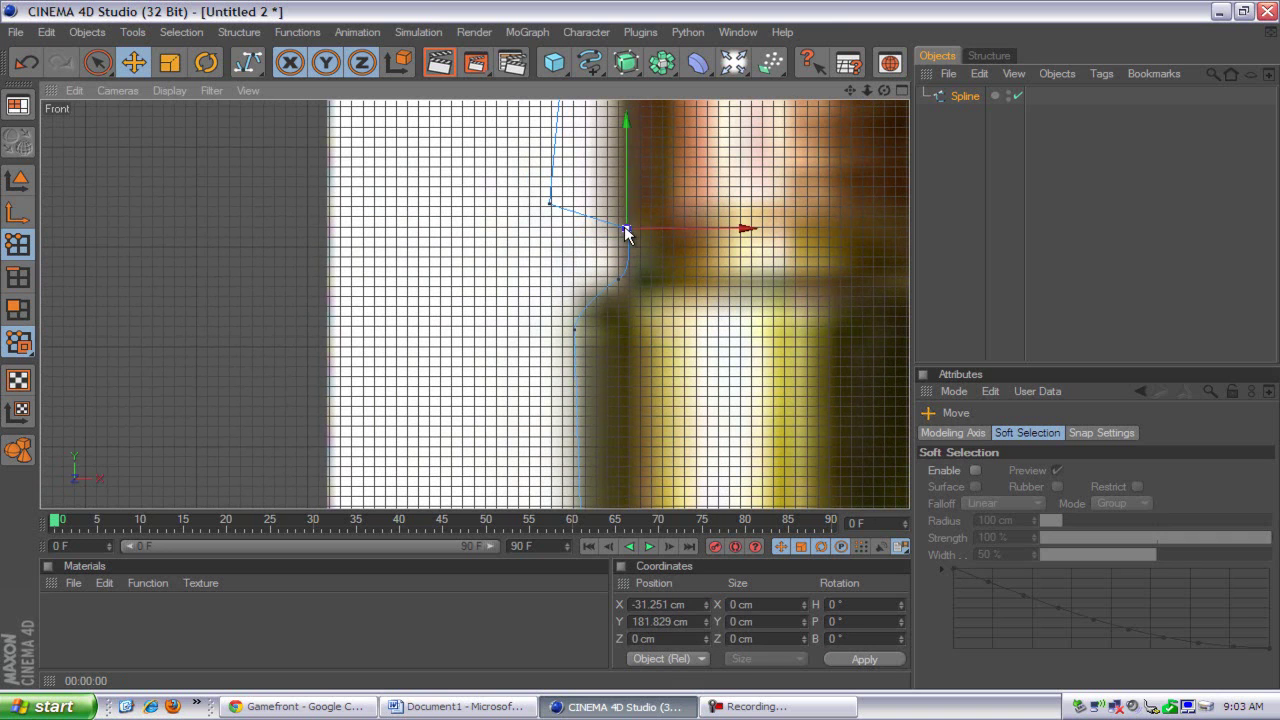
pyautogui.moveTo(627, 235); pyautogui.dragTo(623, 230)
pyautogui.moveTo(640, 344); pyautogui.dragTo(639, 344)
pyautogui.click(618, 281)
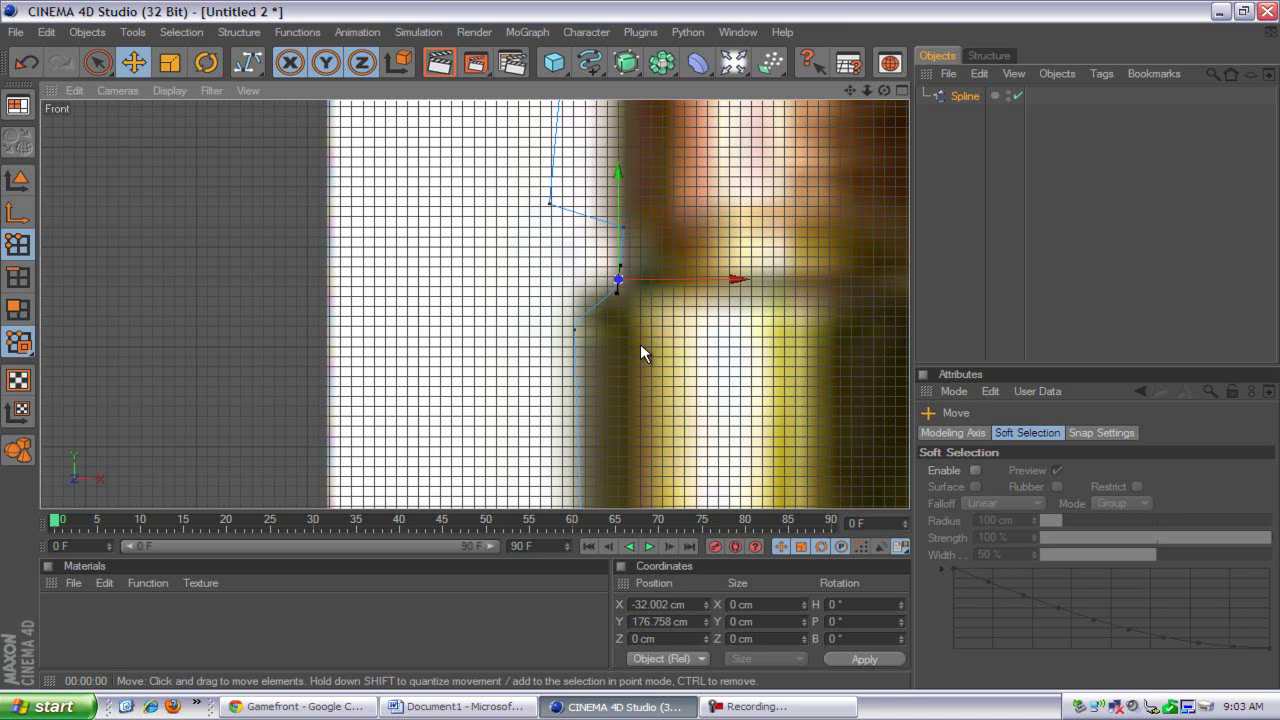
# - Move the spline corner point at the base of the copper bullet to about X -38.5 cm, Y 183.5 cm
pyautogui.moveTo(851, 91); pyautogui.dragTo(640, 346)
pyautogui.doubleClick(561, 242)
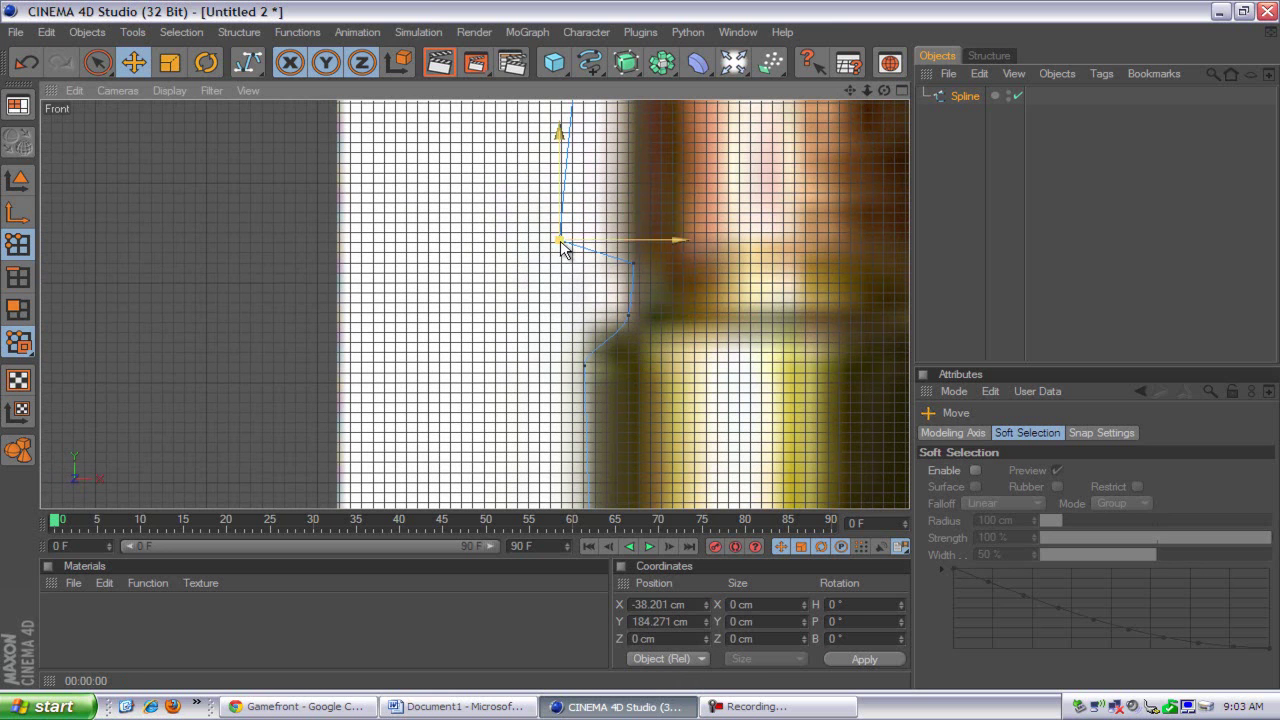
pyautogui.click(686, 188)
pyautogui.moveTo(562, 243); pyautogui.dragTo(559, 251)
# - Add a Lathe NURBS object and make the profile spline its child to revolve it into a solid bullet
pyautogui.moveTo(849, 91); pyautogui.dragTo(638, 350)
pyautogui.moveTo(874, 90); pyautogui.dragTo(643, 351)
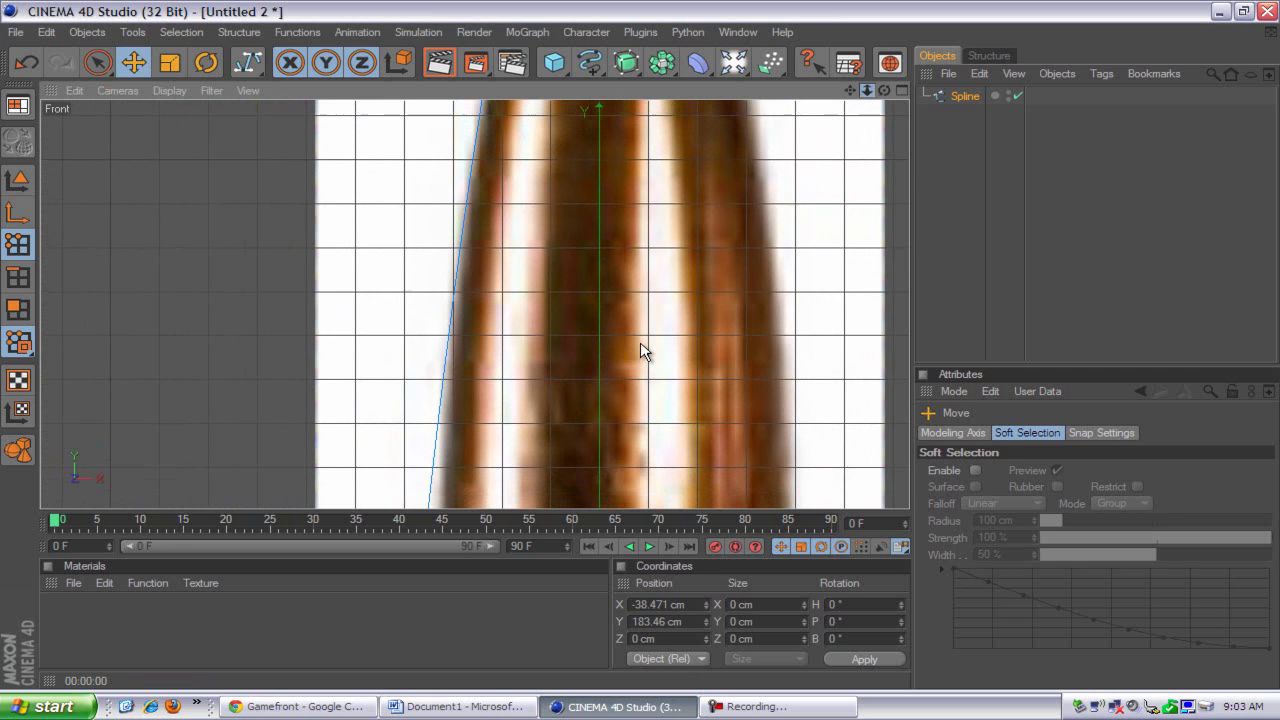
pyautogui.moveTo(849, 91); pyautogui.dragTo(640, 345)
pyautogui.scroll(-1, 645, 352)
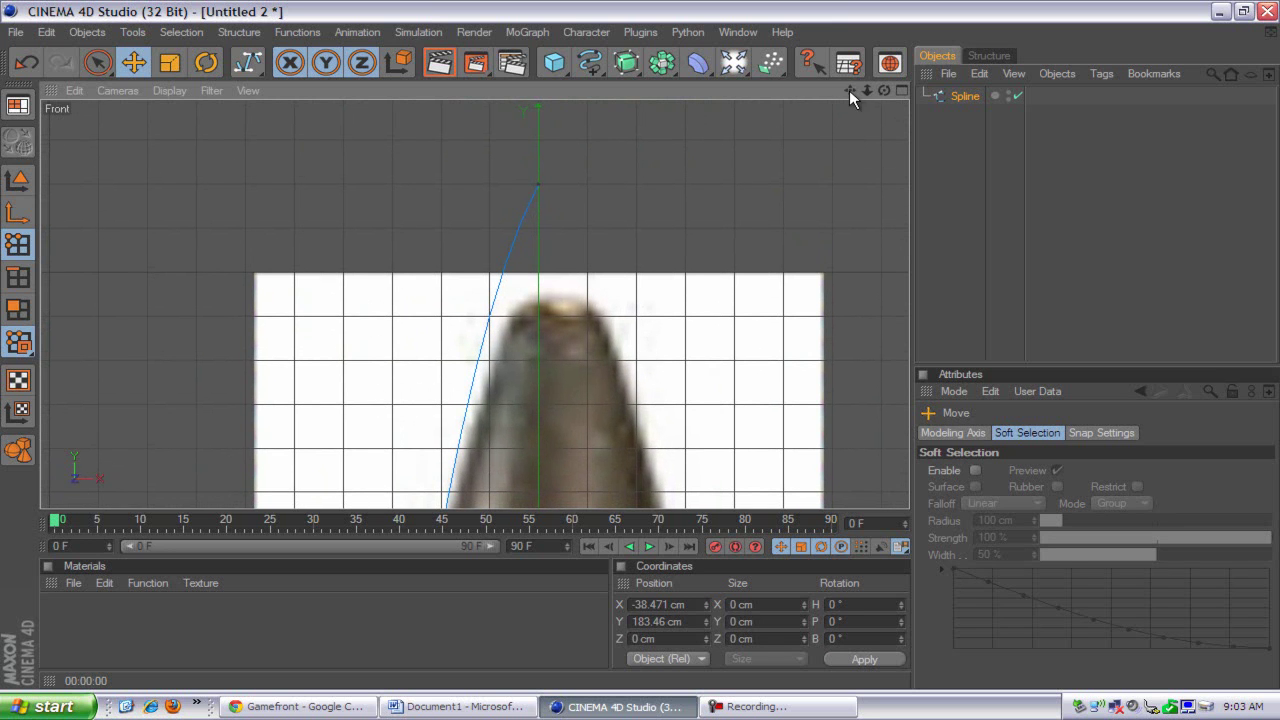
pyautogui.click(624, 64)
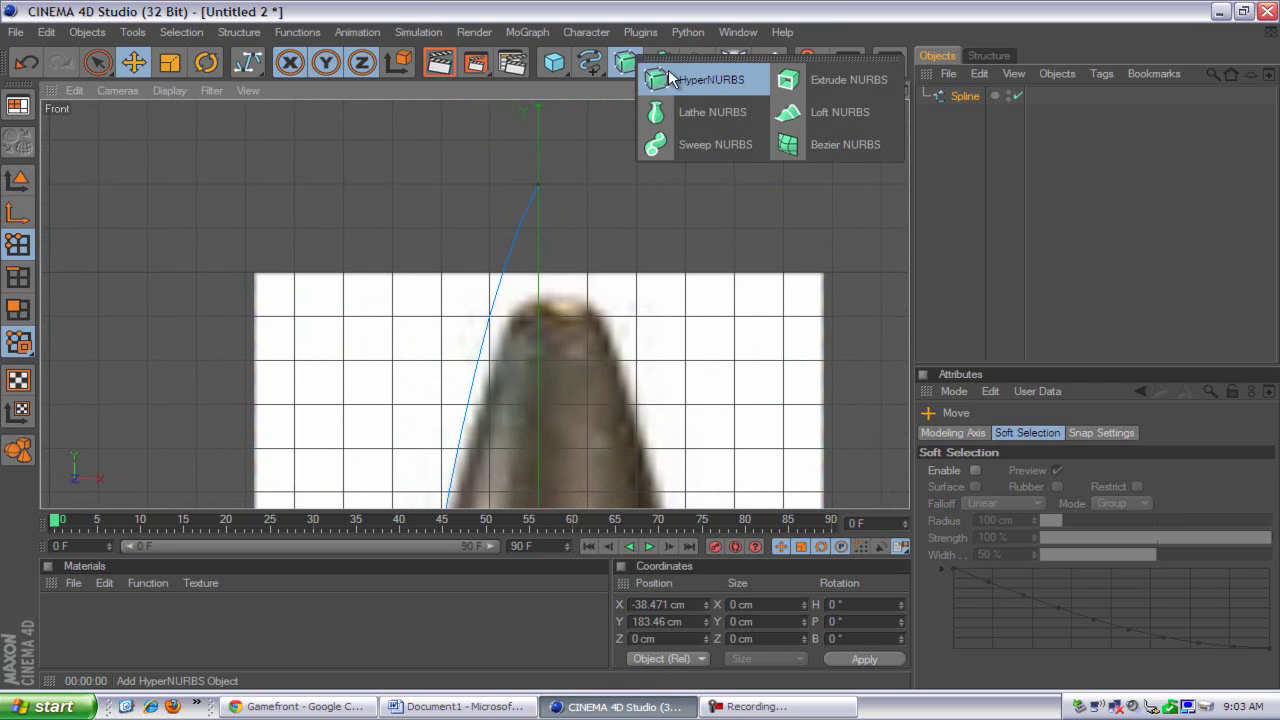
pyautogui.click(725, 122)
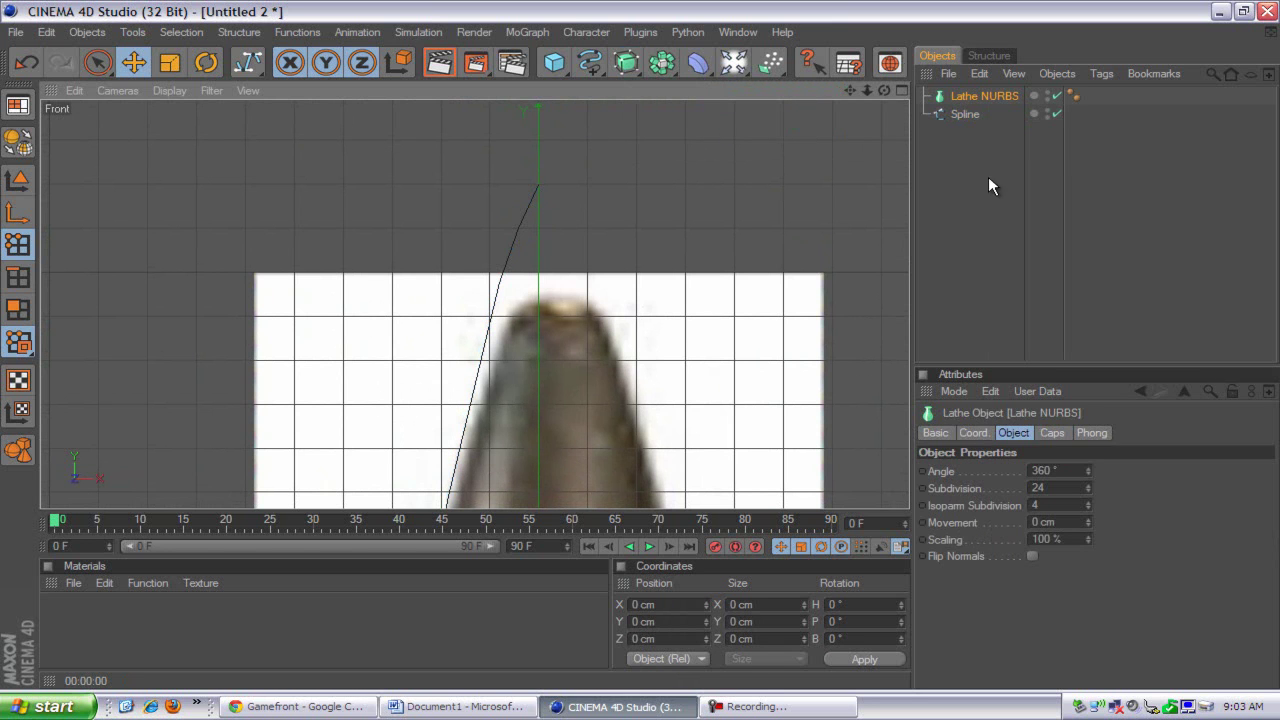
pyautogui.click(969, 115)
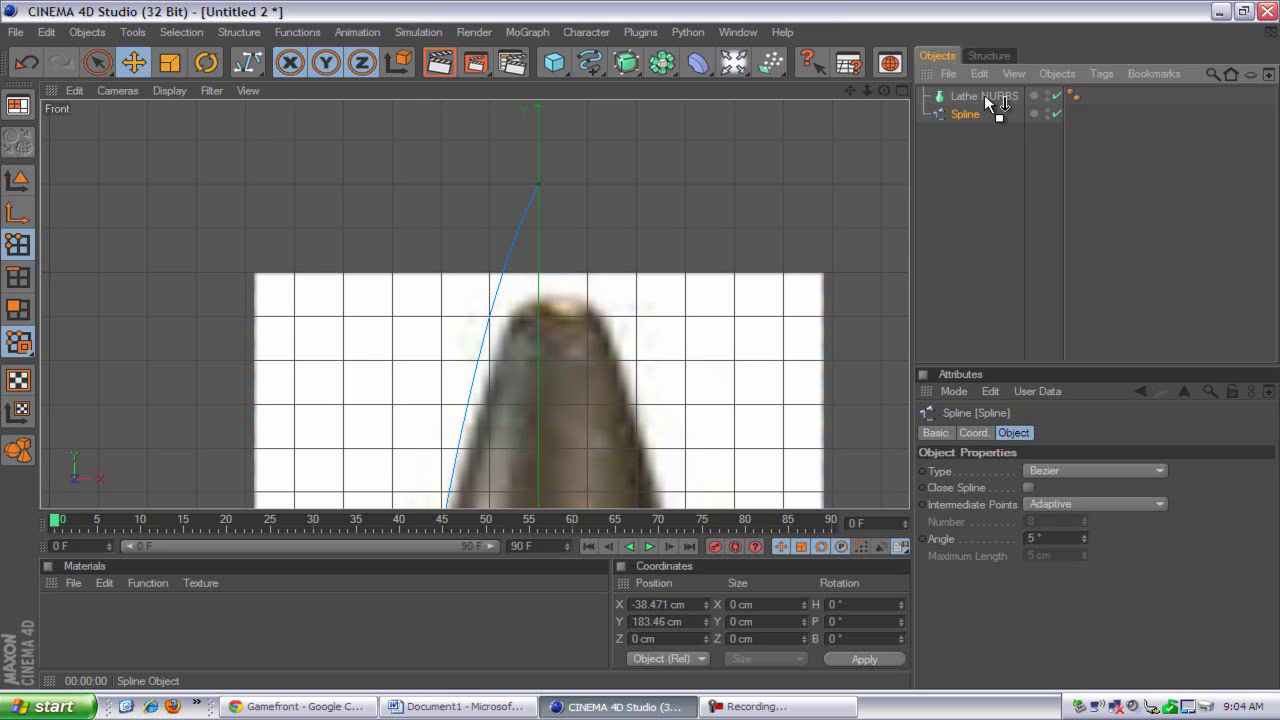
pyautogui.moveTo(984, 94); pyautogui.dragTo(984, 95)
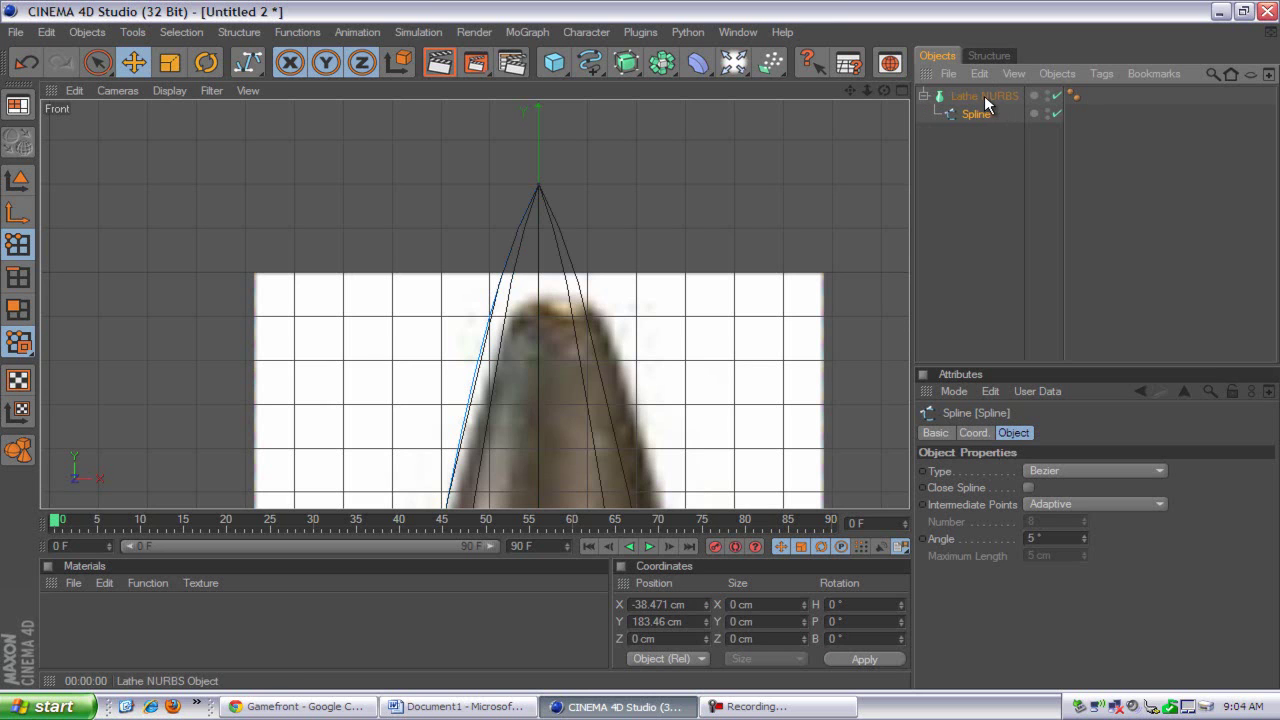
# - Examine the lathed bullet against the reference image in the Front view and check its full shape in the Perspective view
pyautogui.scroll(10, 632, 329)
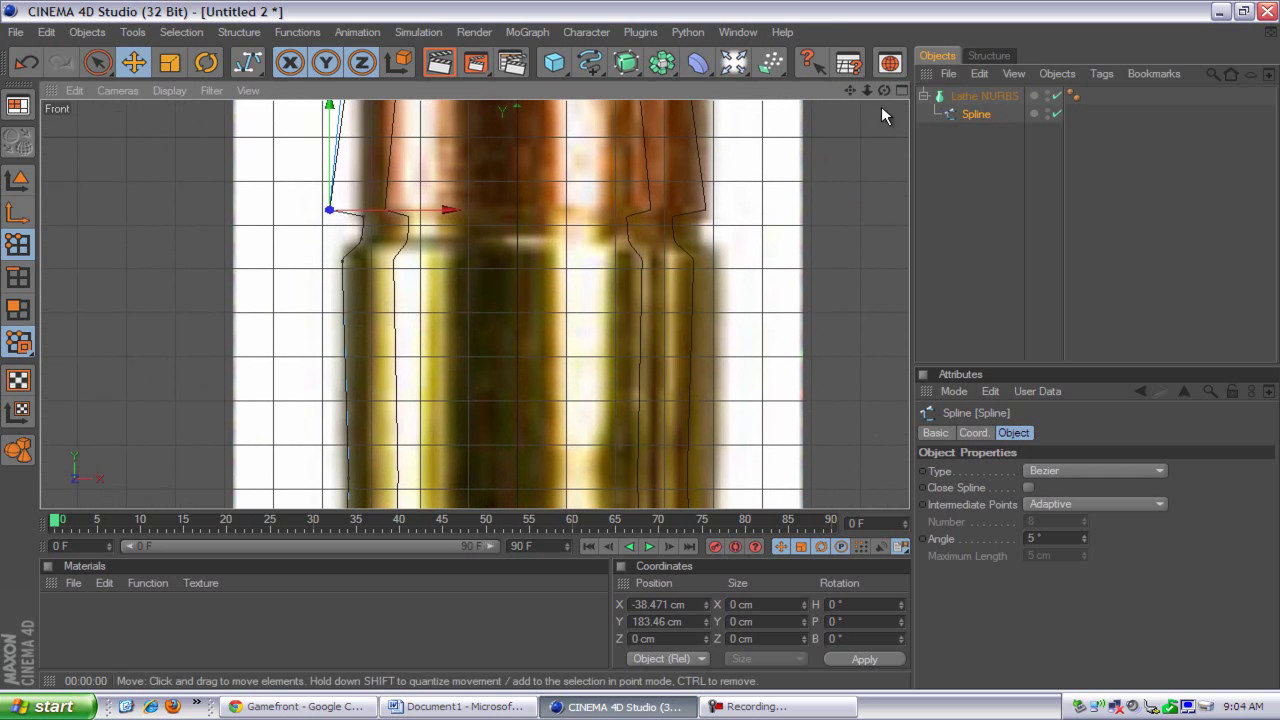
pyautogui.moveTo(870, 91); pyautogui.dragTo(641, 344)
pyautogui.scroll(2, 642, 347)
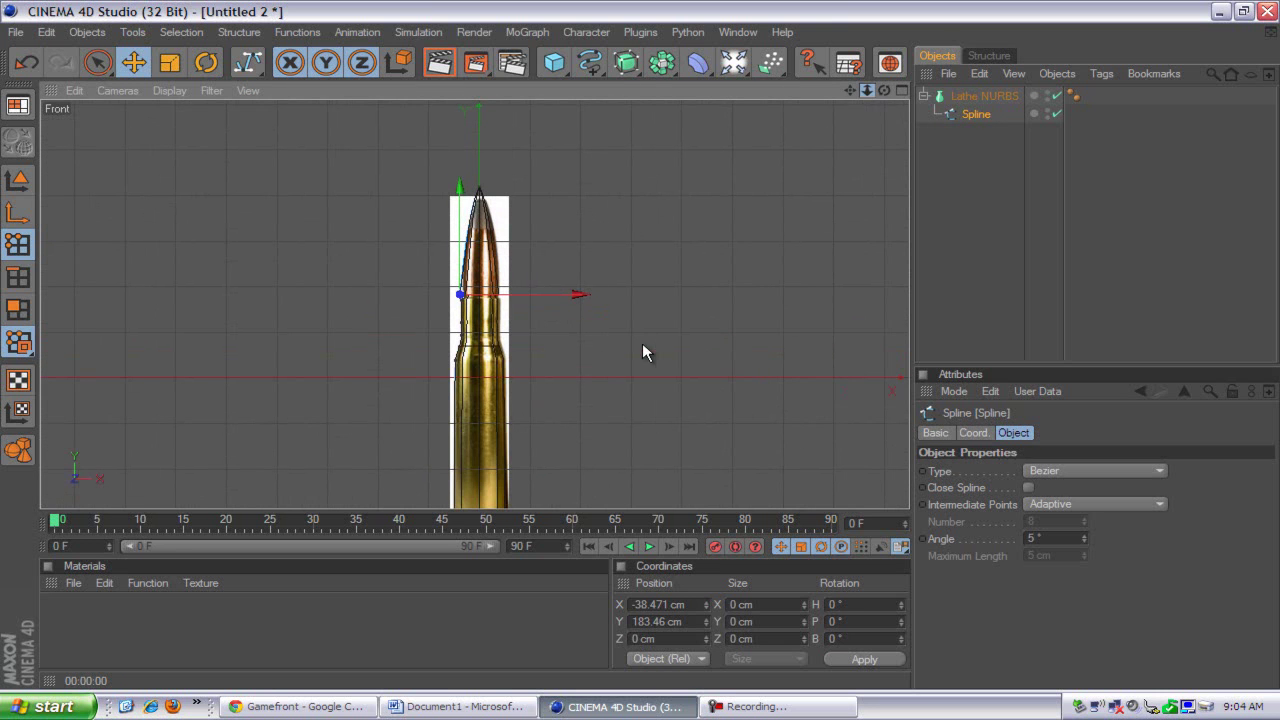
pyautogui.moveTo(849, 91); pyautogui.dragTo(631, 304)
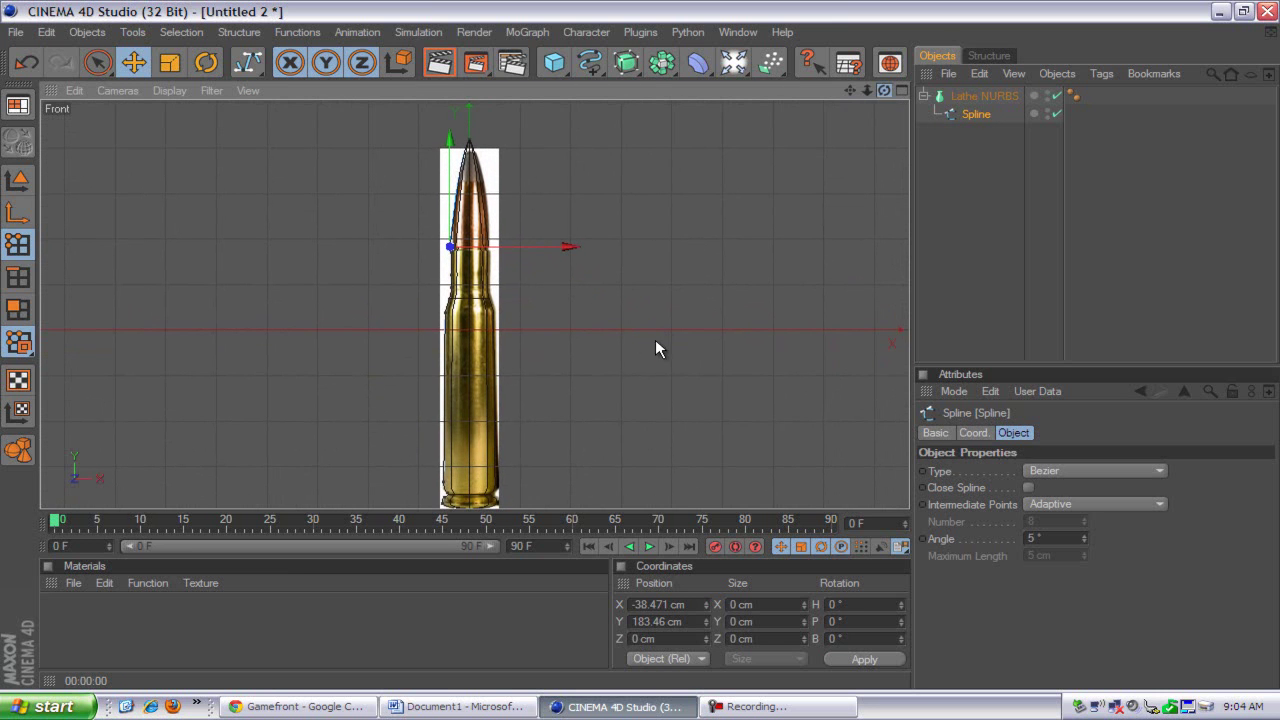
pyautogui.moveTo(872, 92); pyautogui.dragTo(641, 346)
pyautogui.moveTo(878, 94); pyautogui.dragTo(803, 285)
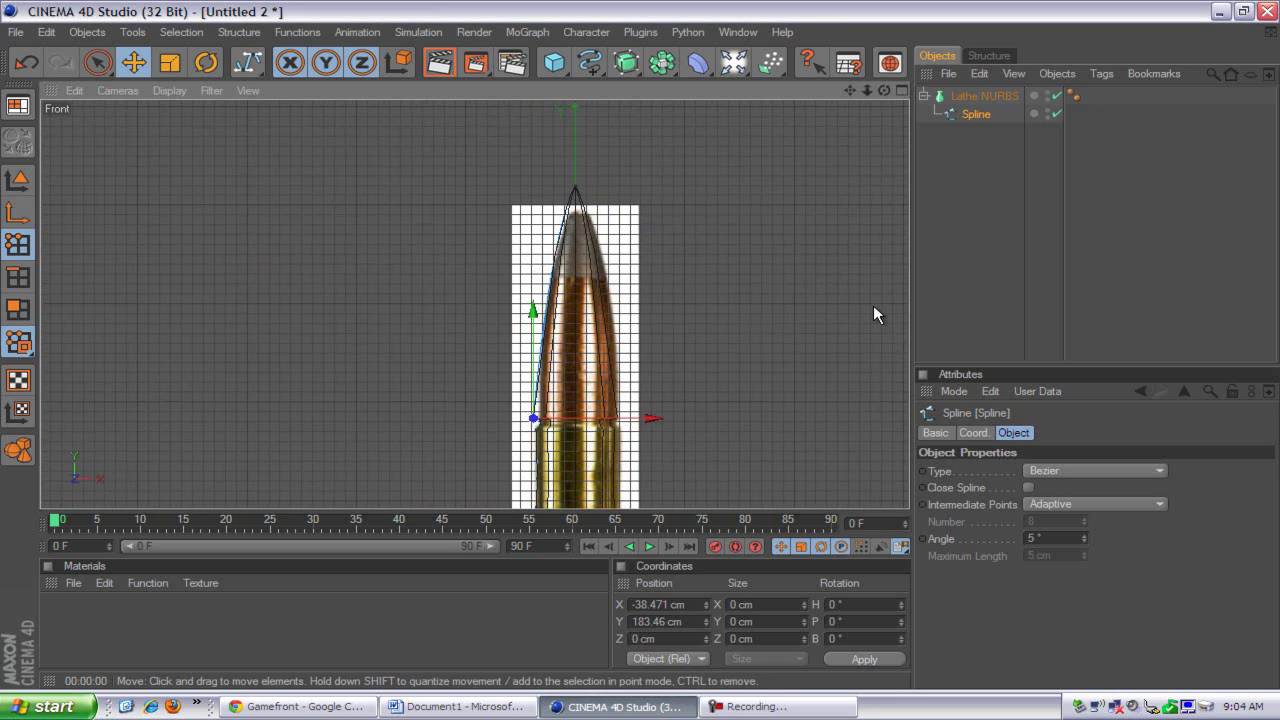
pyautogui.moveTo(850, 90); pyautogui.dragTo(641, 354)
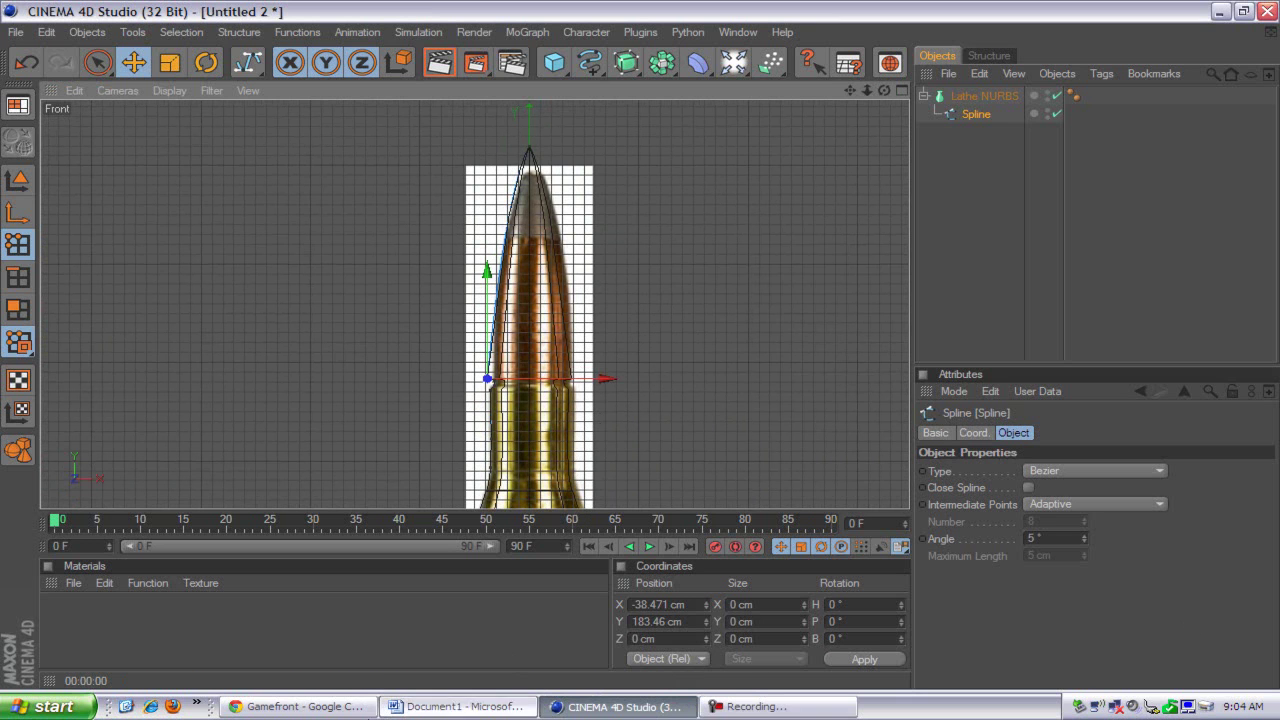
pyautogui.click(901, 91)
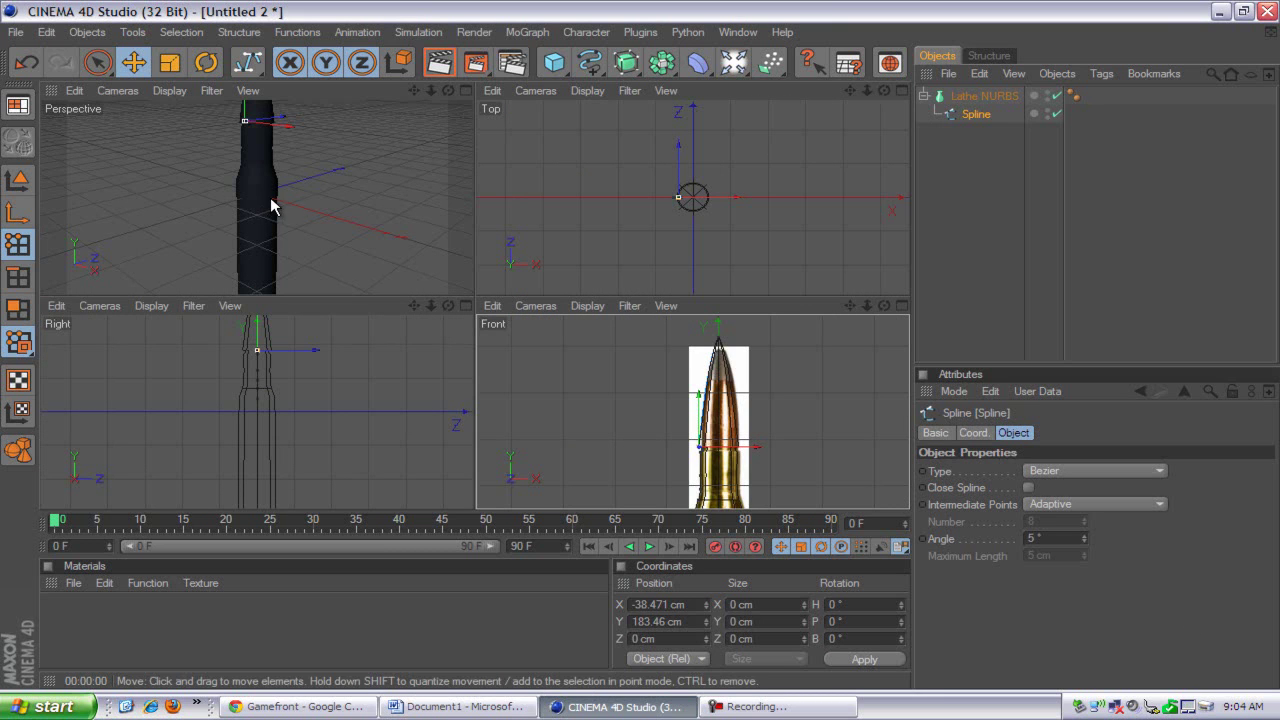
pyautogui.click(371, 155)
pyautogui.click(465, 91)
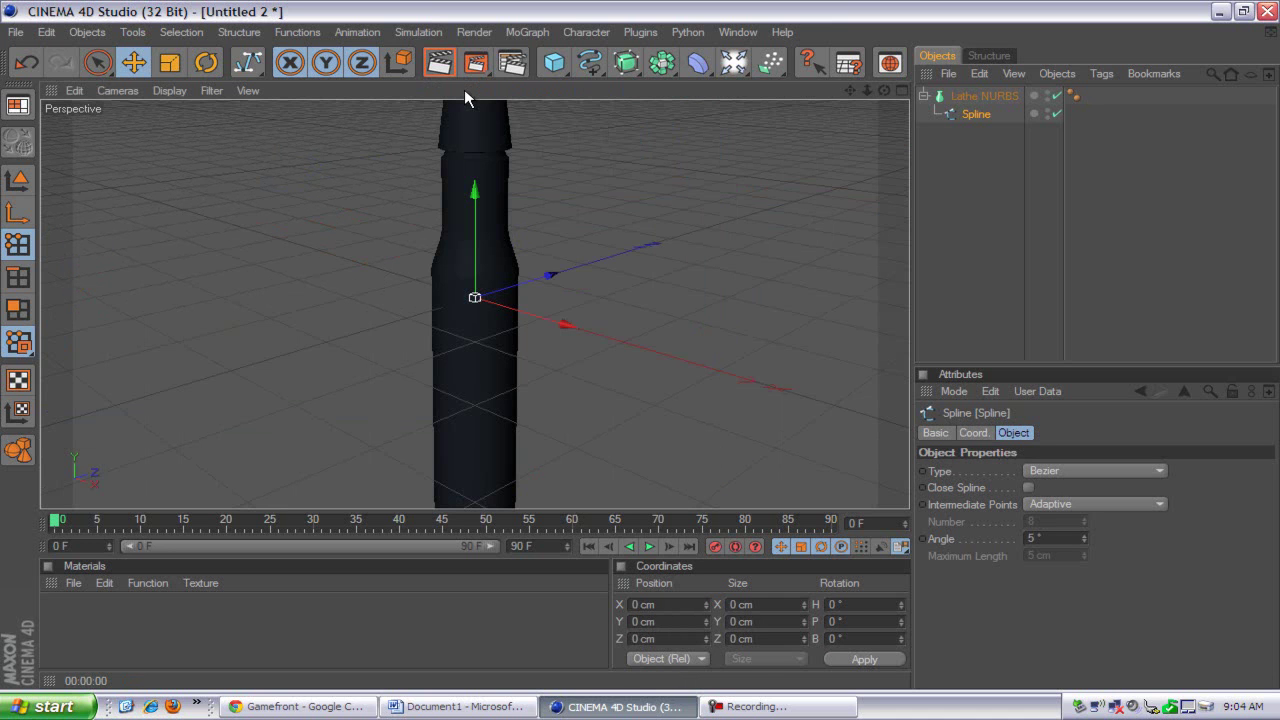
pyautogui.scroll(-6, 640, 352)
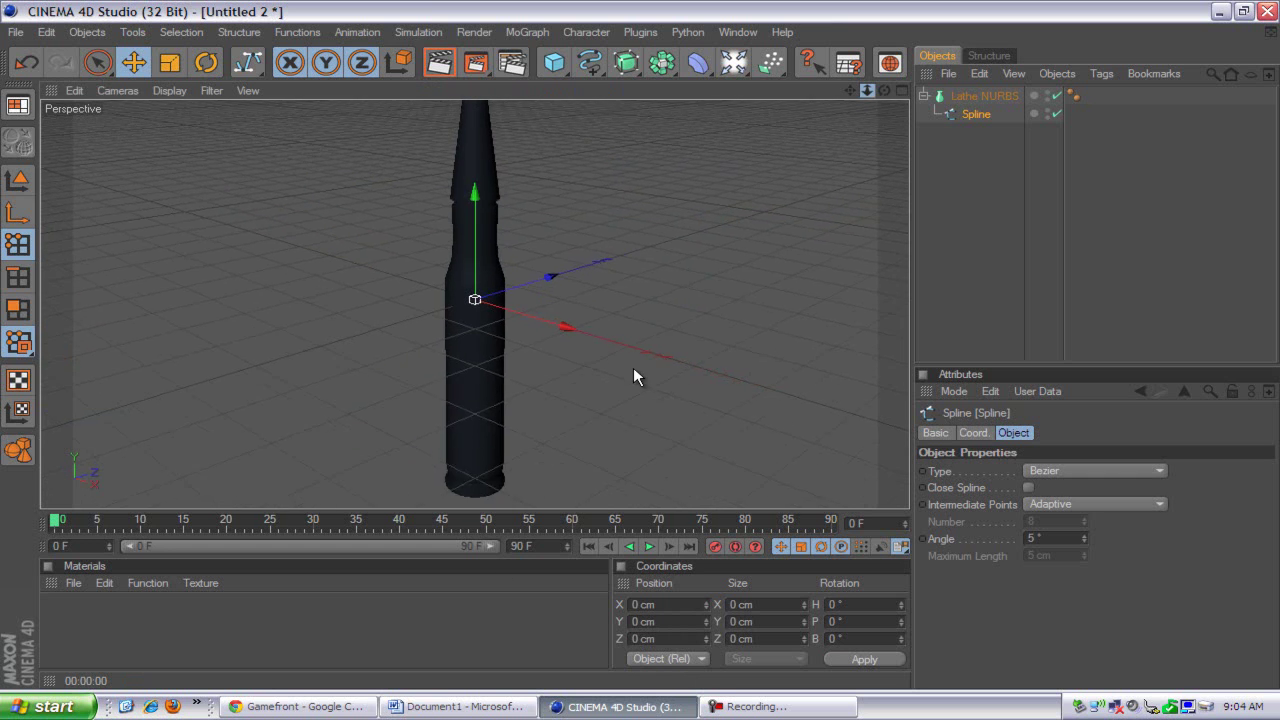
pyautogui.scroll(1, 641, 345)
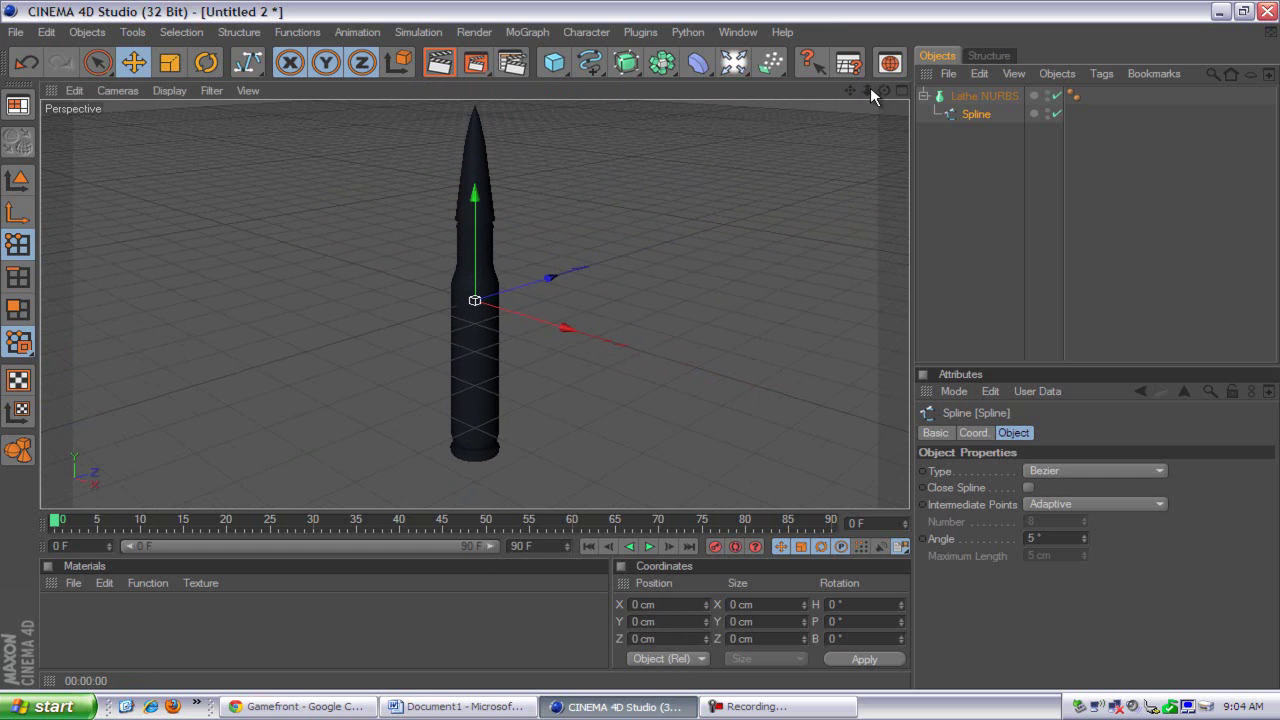
pyautogui.moveTo(862, 90); pyautogui.dragTo(640, 351)
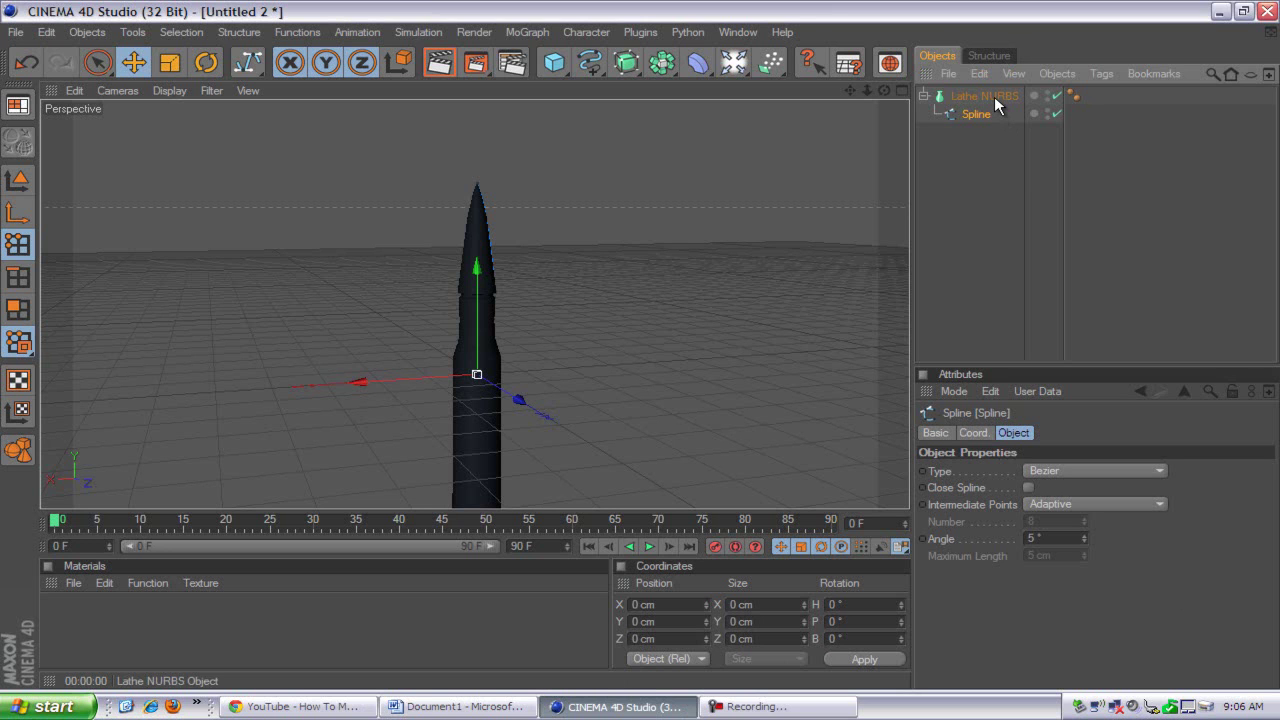
# - Set the Subdivision of the Lathe NURBS object to 79
pyautogui.click(924, 95)
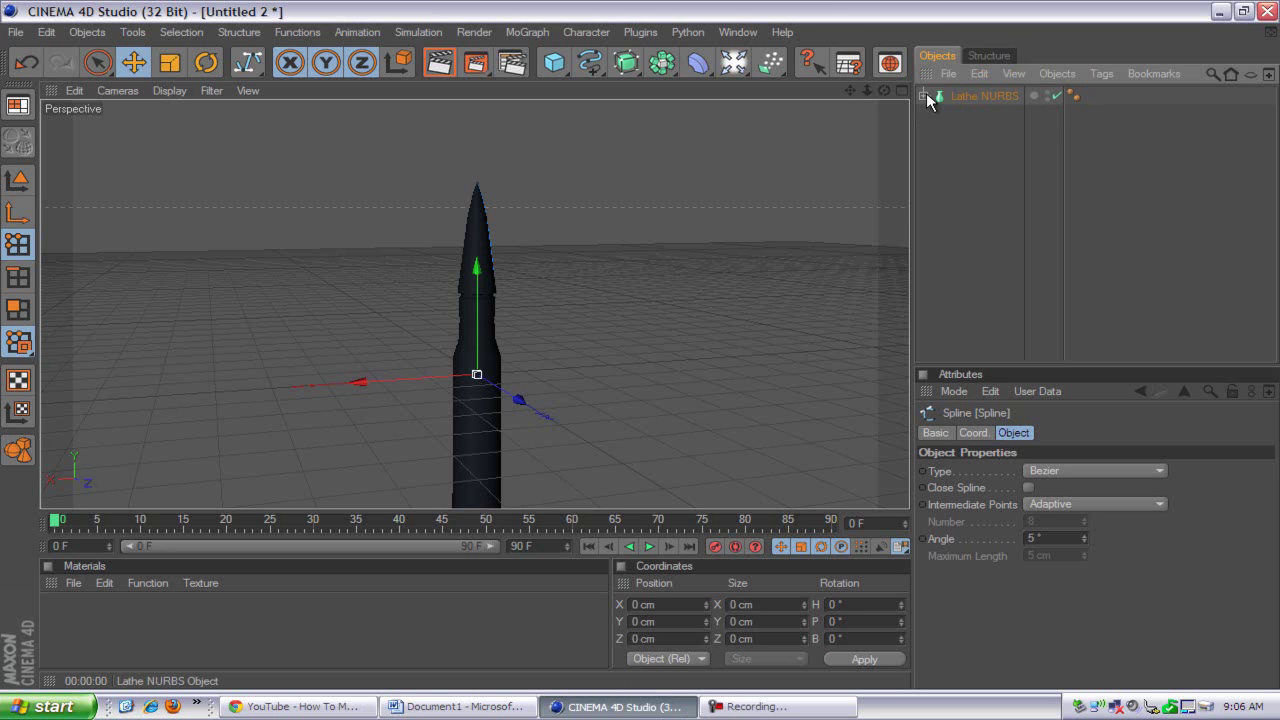
pyautogui.click(982, 96)
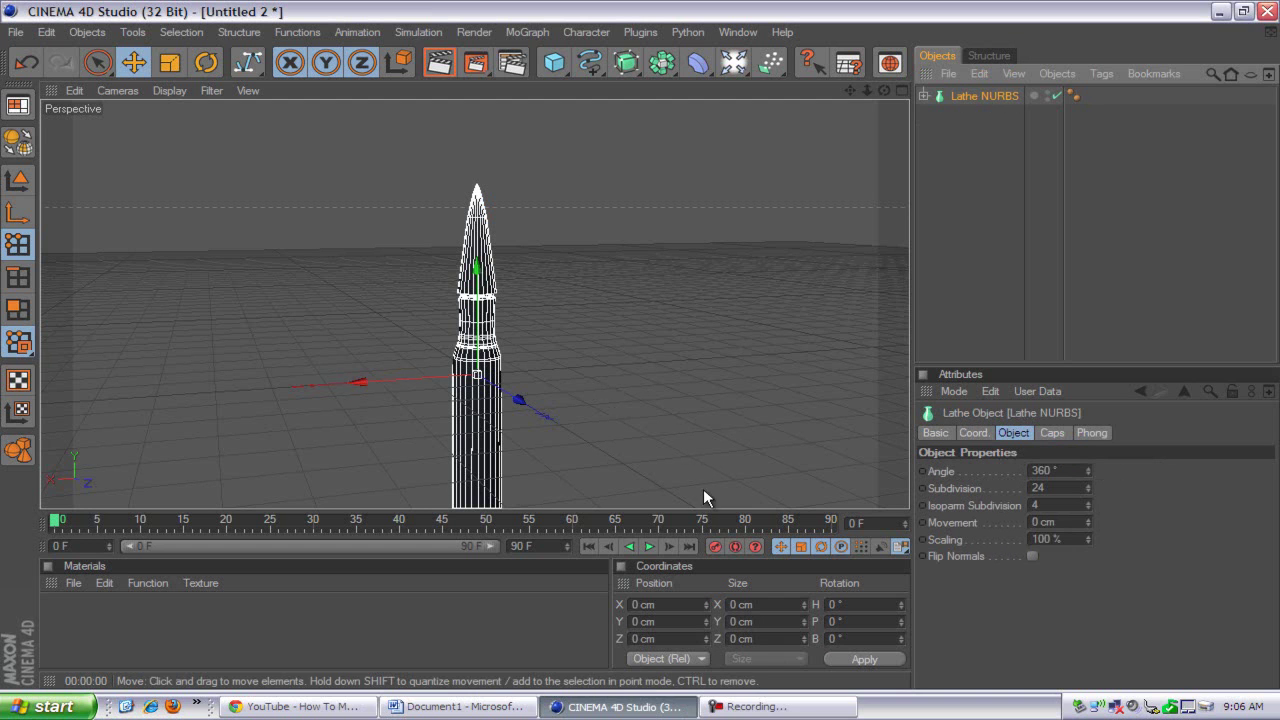
pyautogui.moveTo(850, 91); pyautogui.dragTo(640, 332)
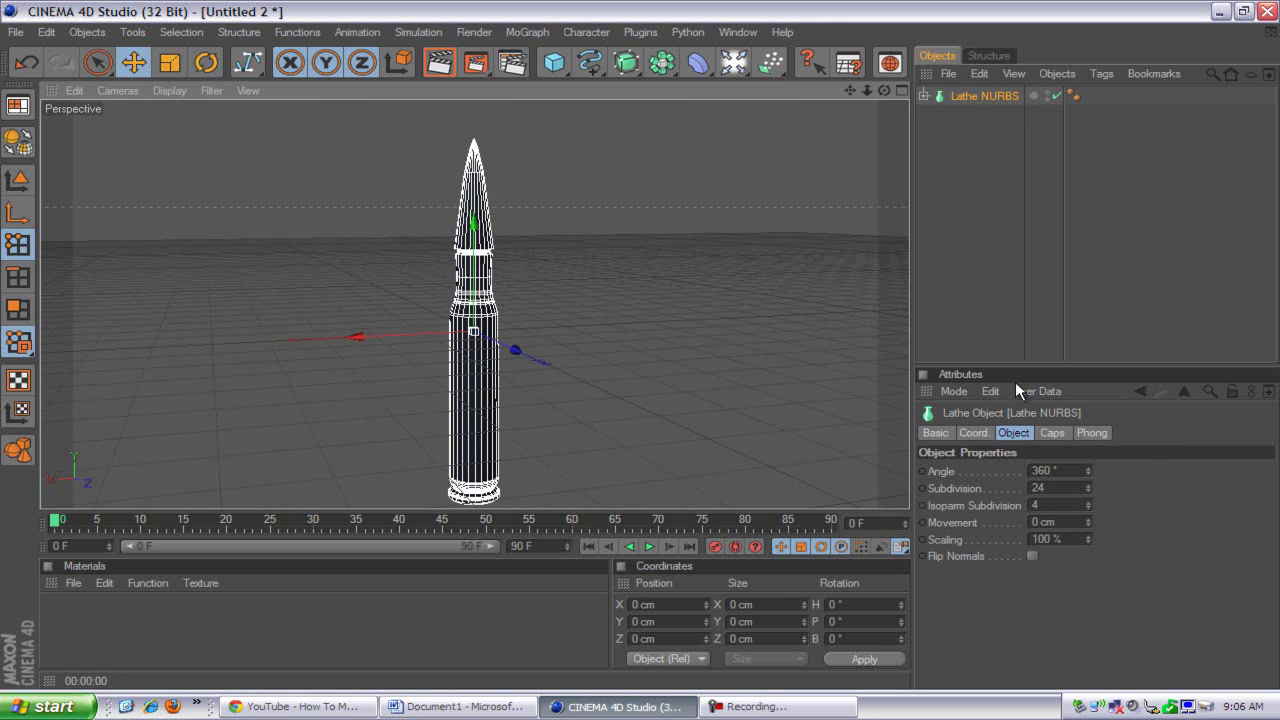
pyautogui.doubleClick(1041, 488)
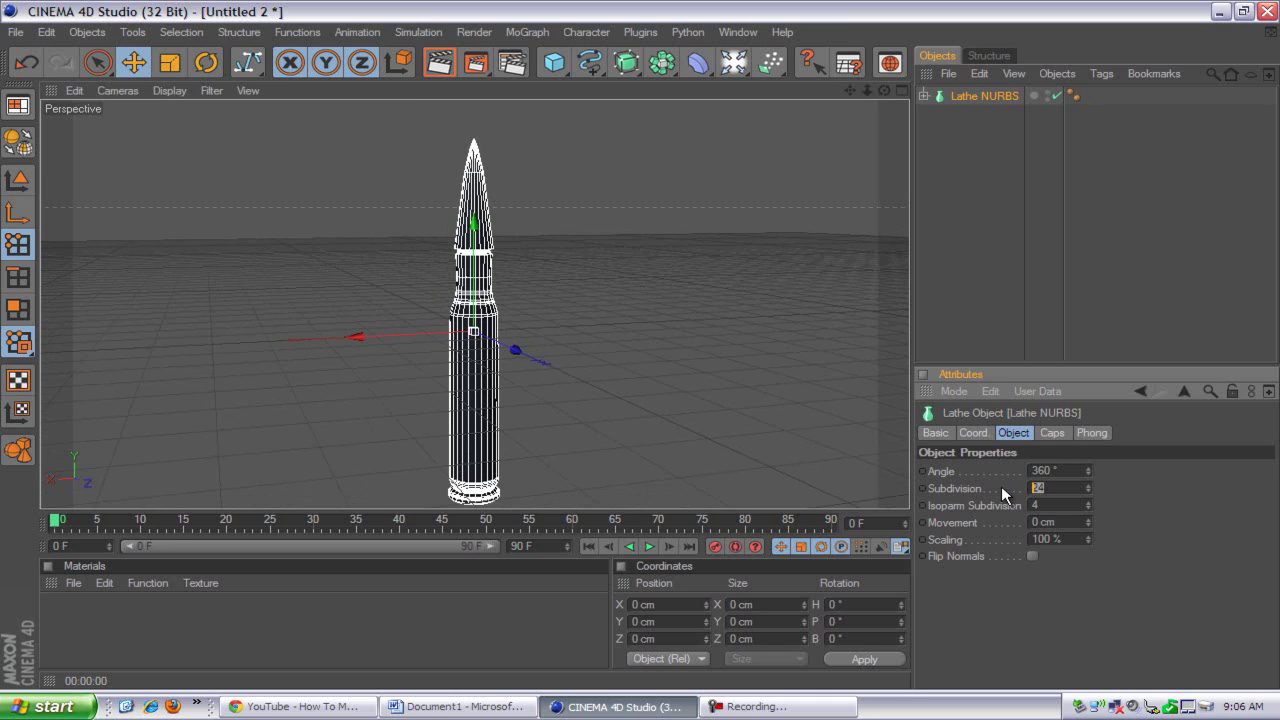
pyautogui.write('75')
pyautogui.press('Return')
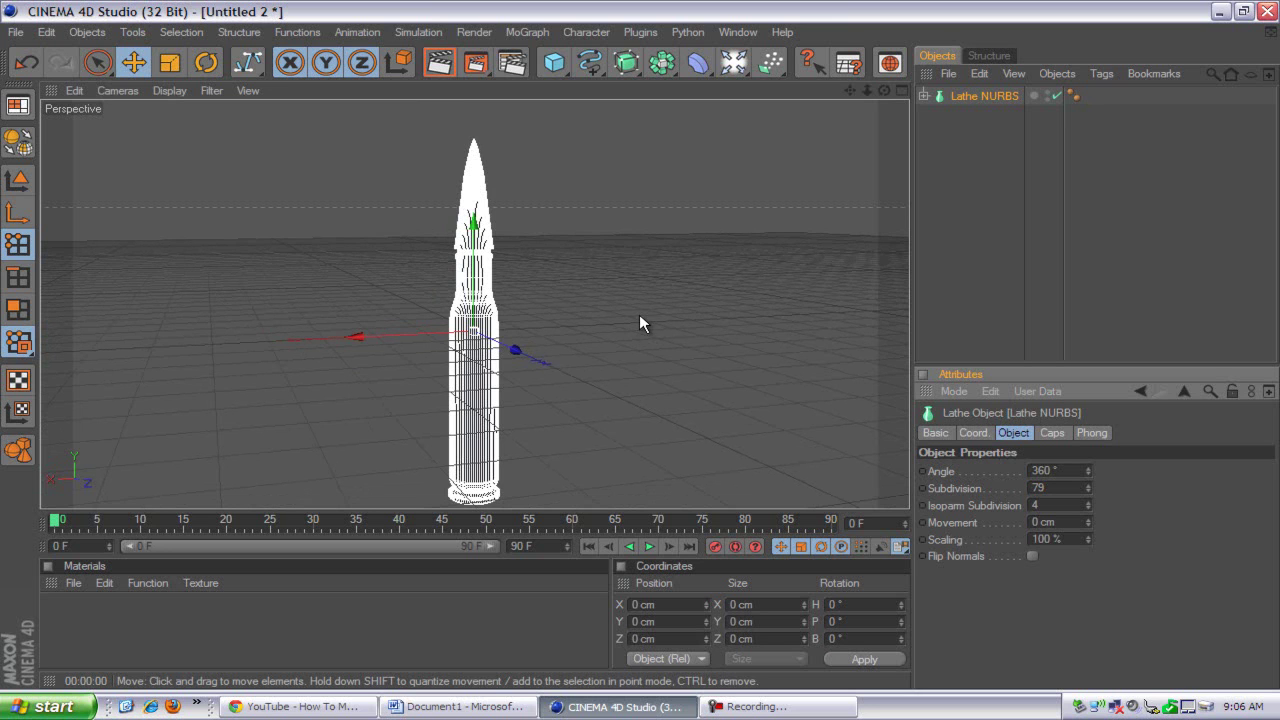
# - Convert the Lathe NURBS bullet into an editable polygon object
pyautogui.click(19, 142)
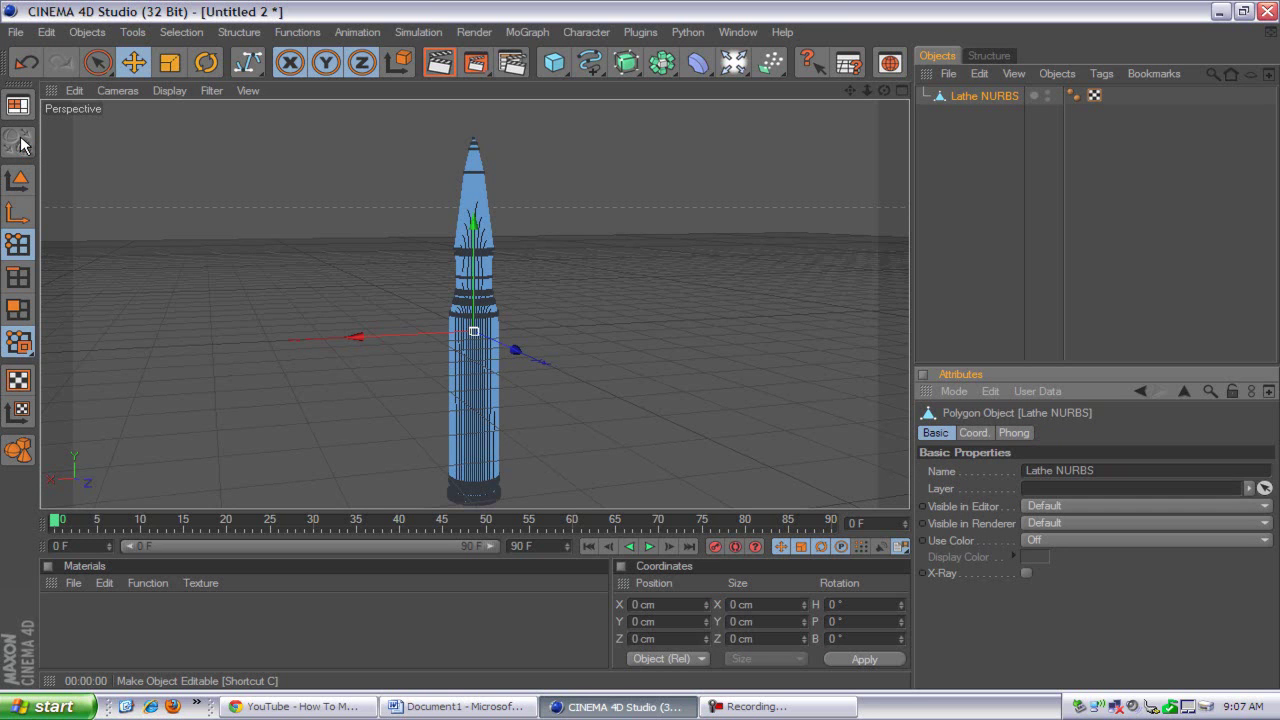
pyautogui.click(1188, 706)
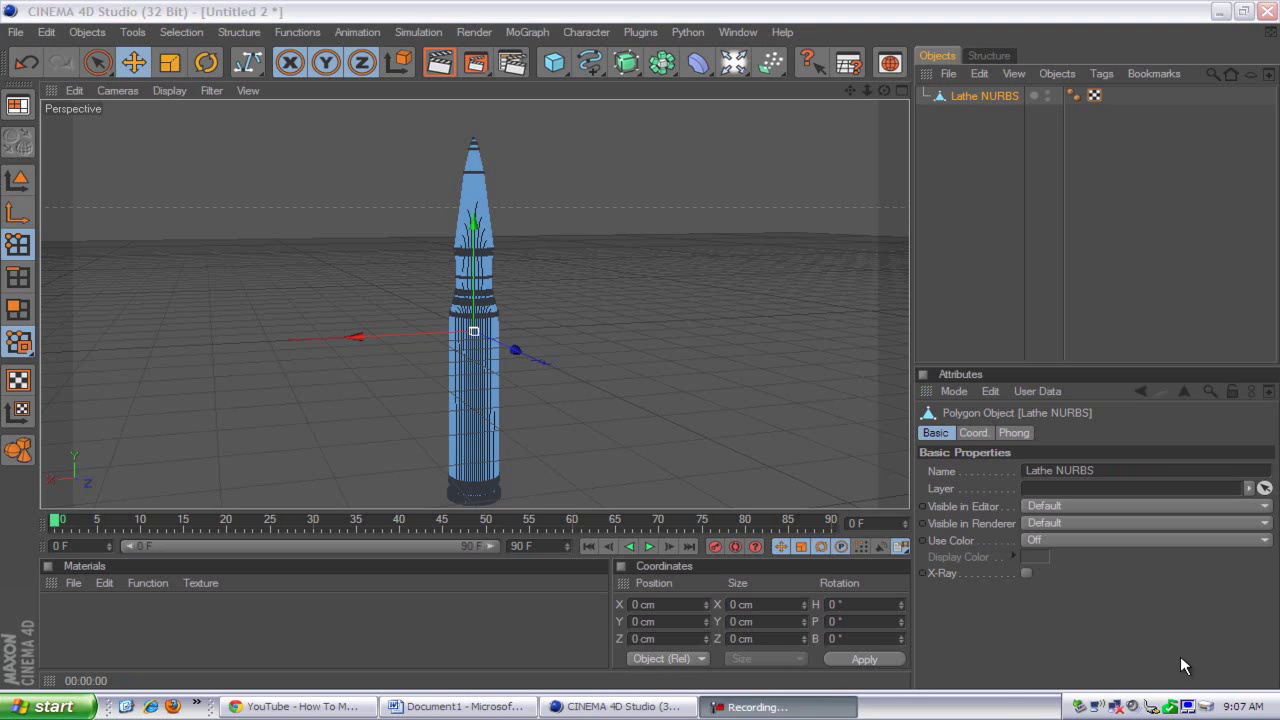
pyautogui.click(1191, 634)
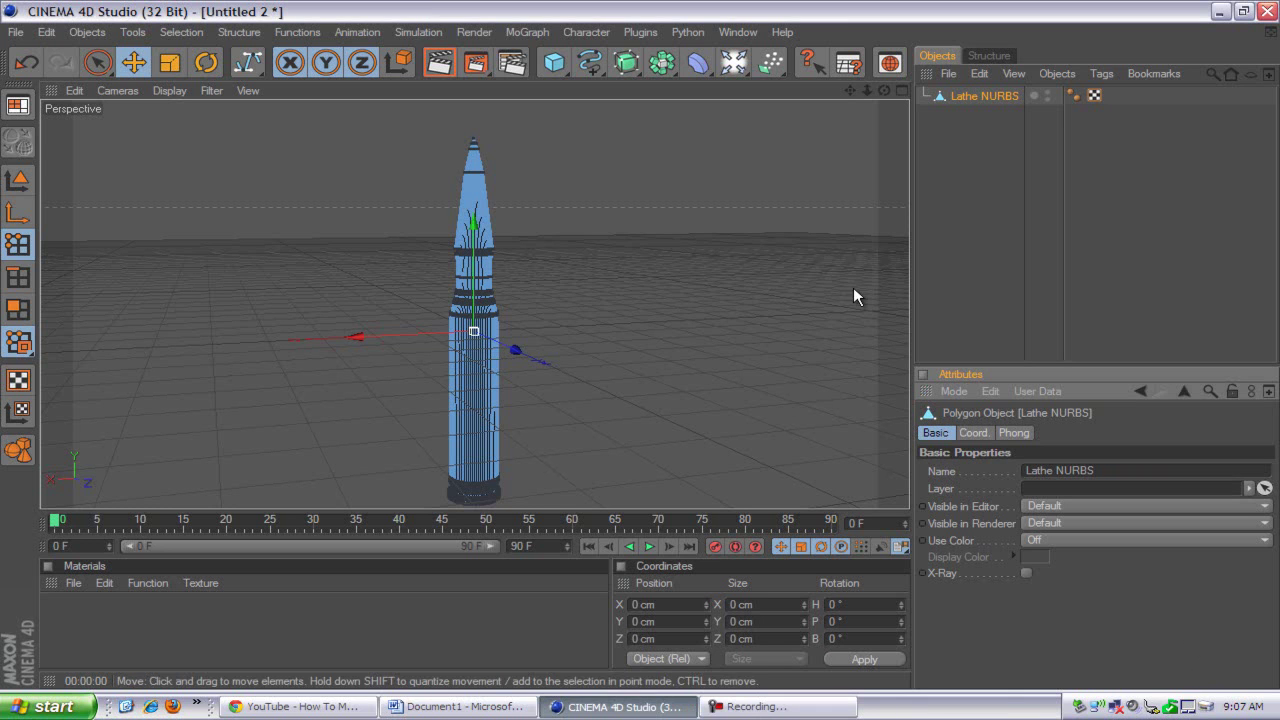
# - Show the bullet in the maximized Right view and set Live Selection to include hidden elements by disabling Only Select Visible Elements
pyautogui.click(903, 91)
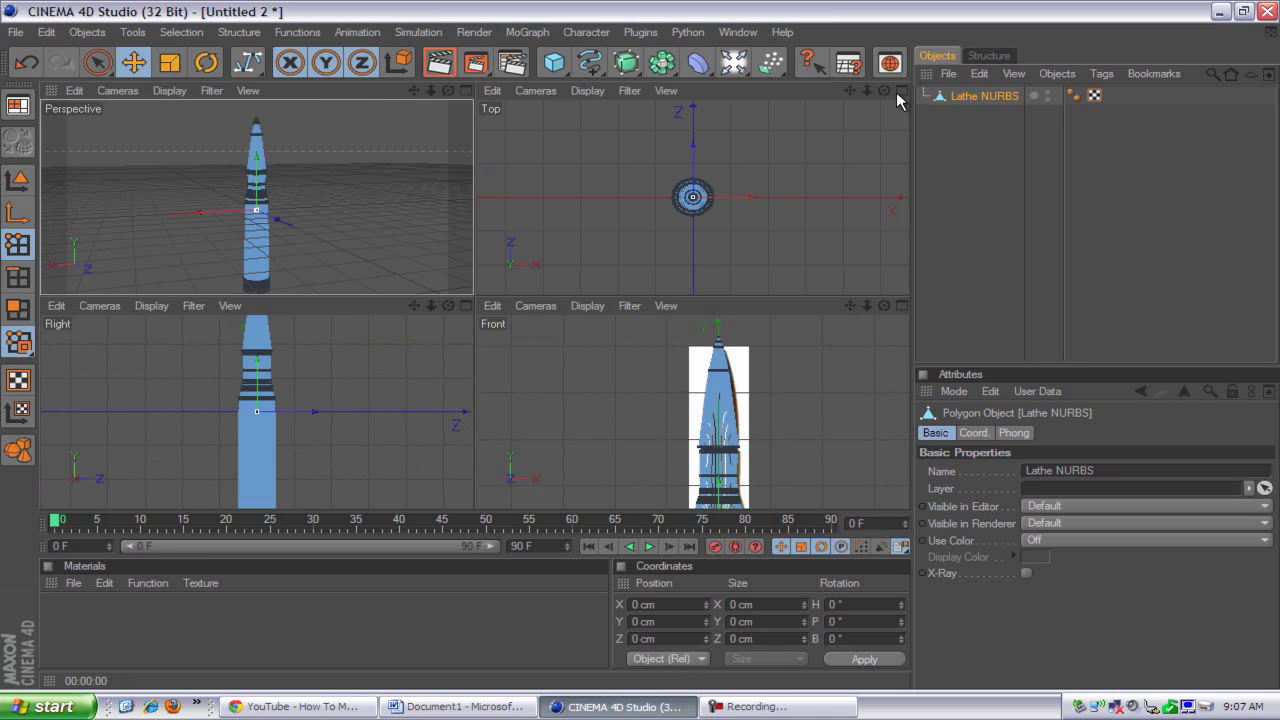
pyautogui.click(465, 305)
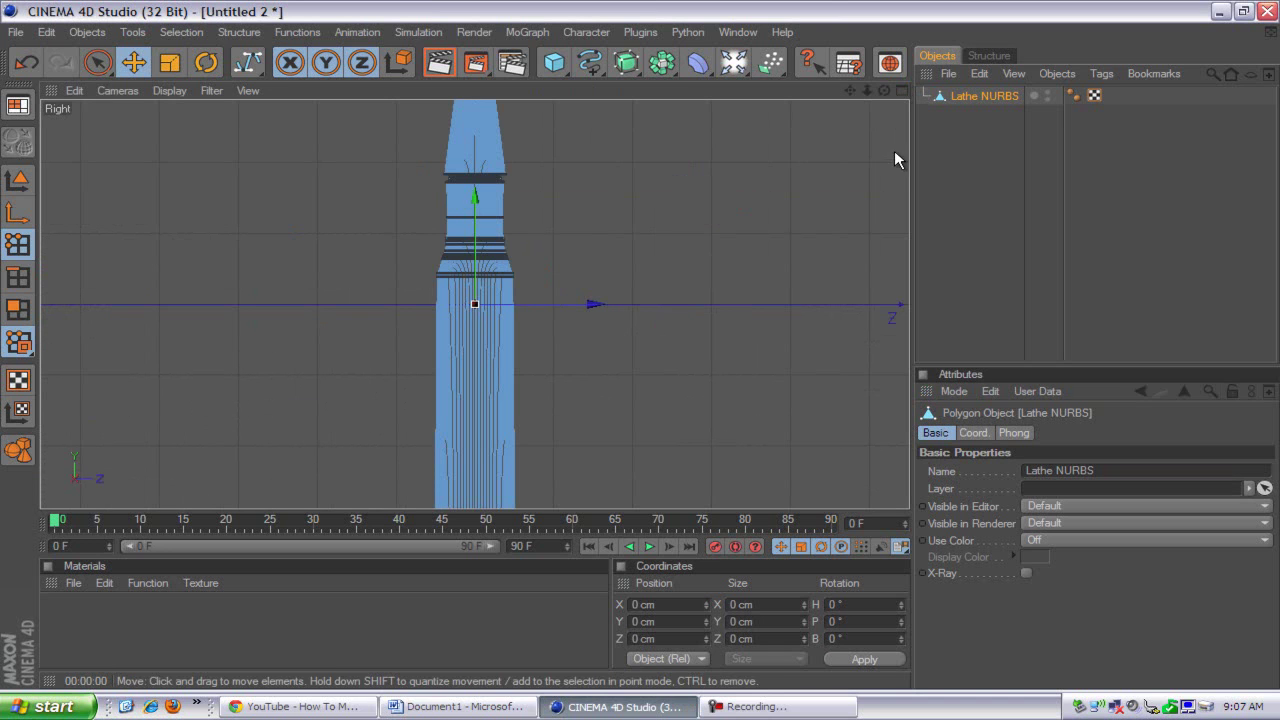
pyautogui.moveTo(629, 355)
pyautogui.mouseDown()
pyautogui.moveTo(640, 346)
pyautogui.moveTo(631, 356)
pyautogui.mouseUp()
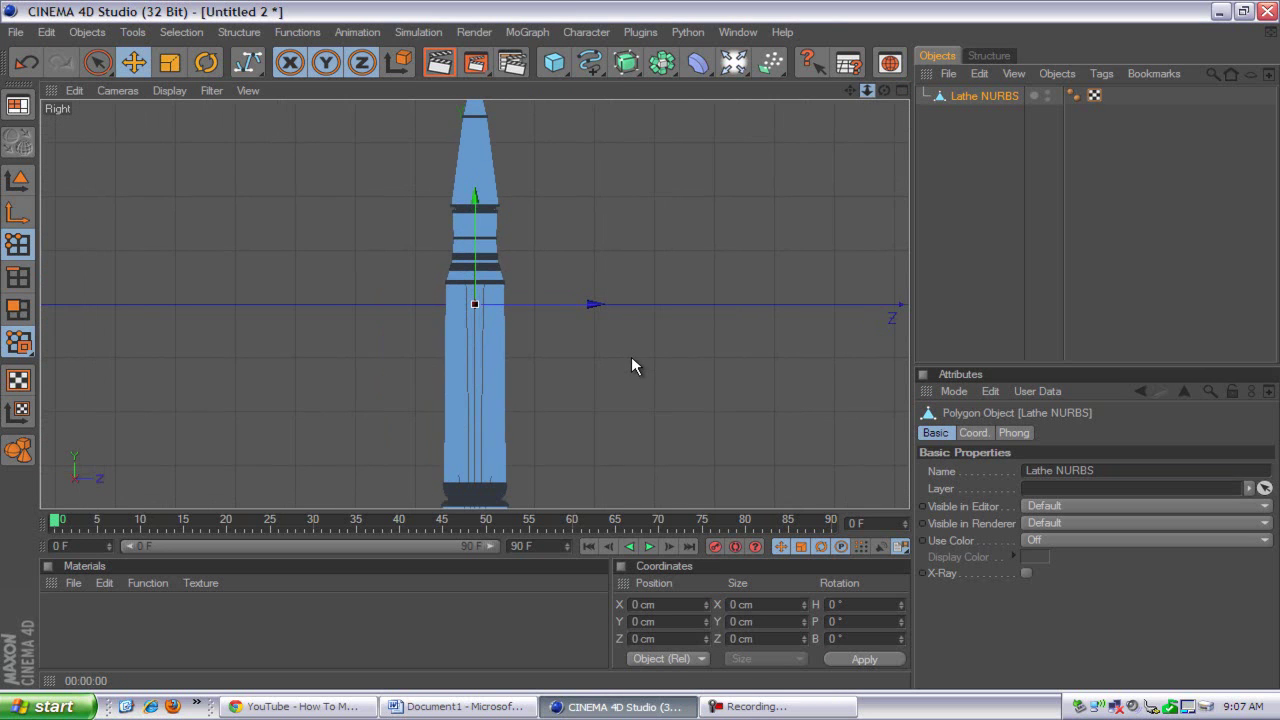
pyautogui.click(106, 63)
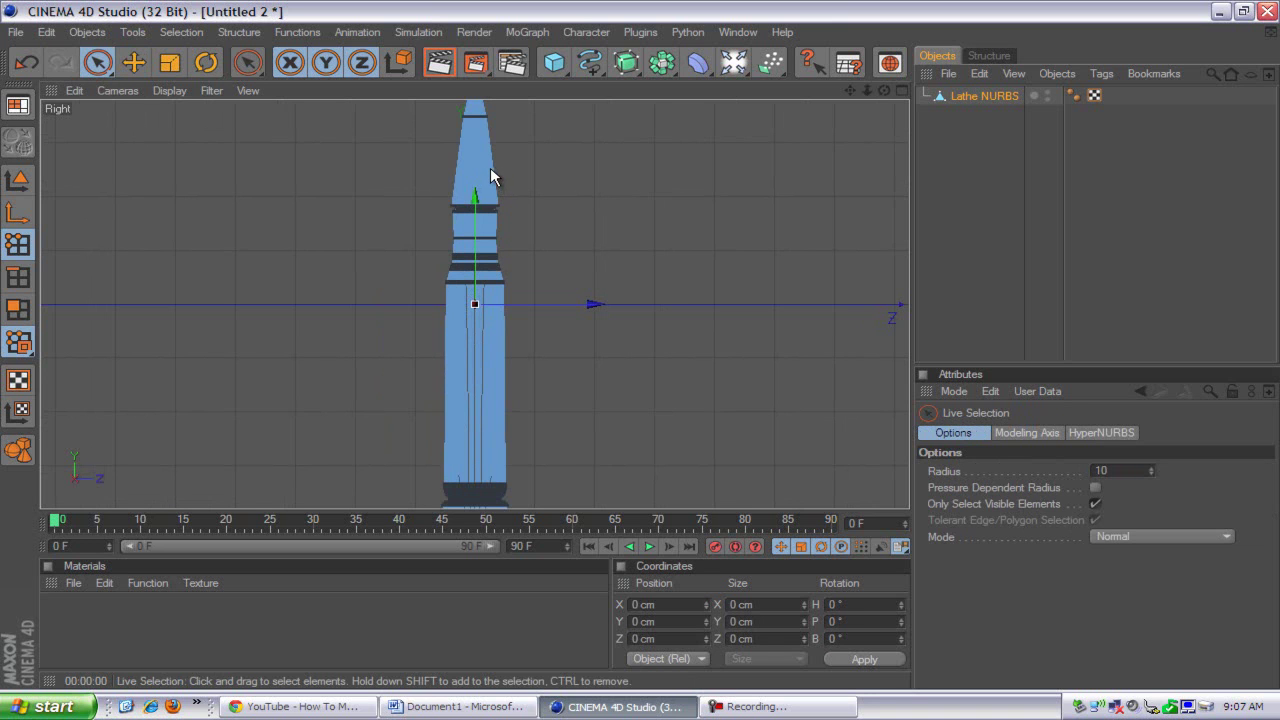
pyautogui.moveTo(849, 93); pyautogui.dragTo(849, 125)
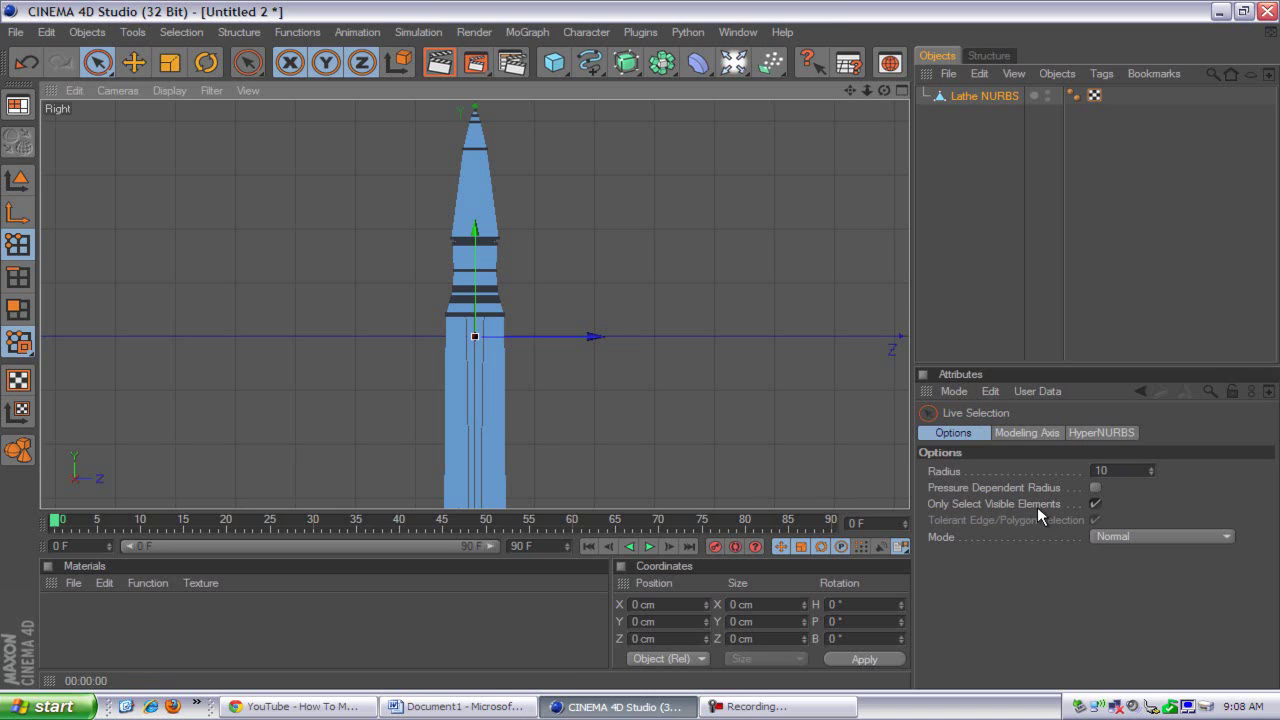
pyautogui.click(1095, 505)
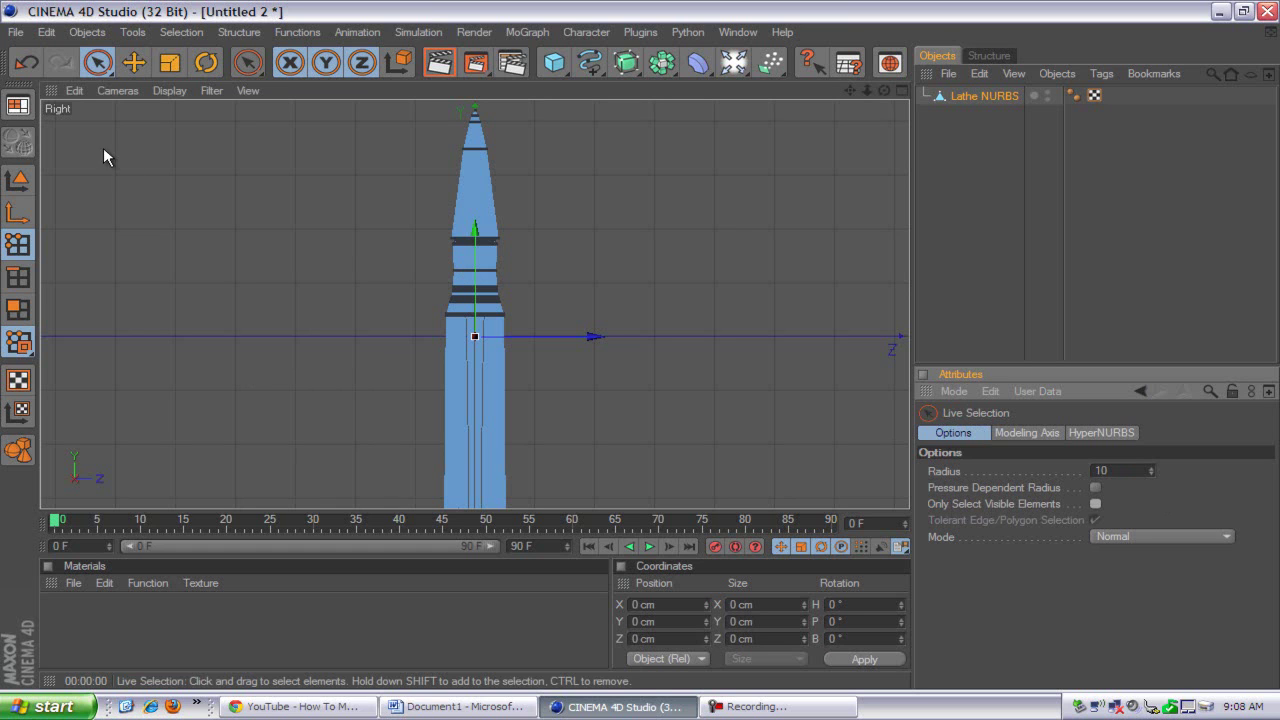
# - Select all polygons of the bullet's pointed tip in polygon mode and store them as a polygon selection
pyautogui.click(19, 315)
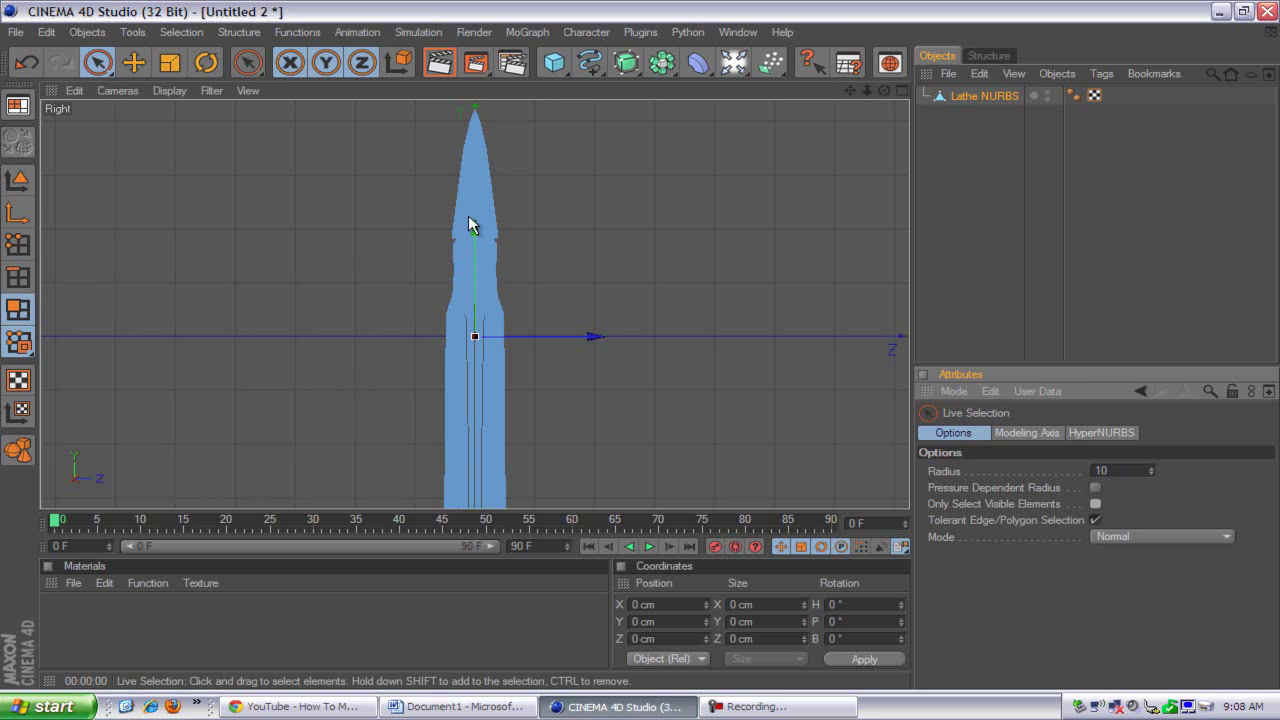
pyautogui.moveTo(851, 90); pyautogui.dragTo(850, 126)
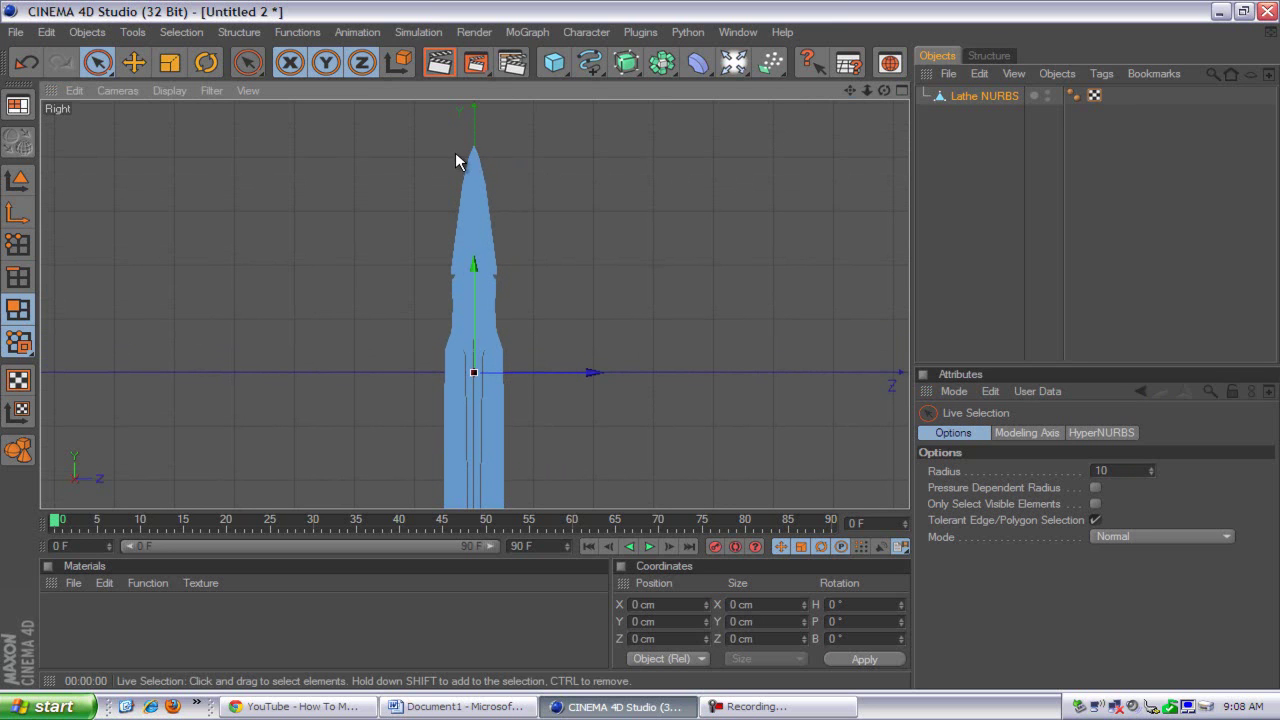
pyautogui.click(466, 160)
pyautogui.moveTo(493, 172)
pyautogui.mouseDown()
pyautogui.moveTo(423, 183)
pyautogui.moveTo(536, 190)
pyautogui.mouseUp()
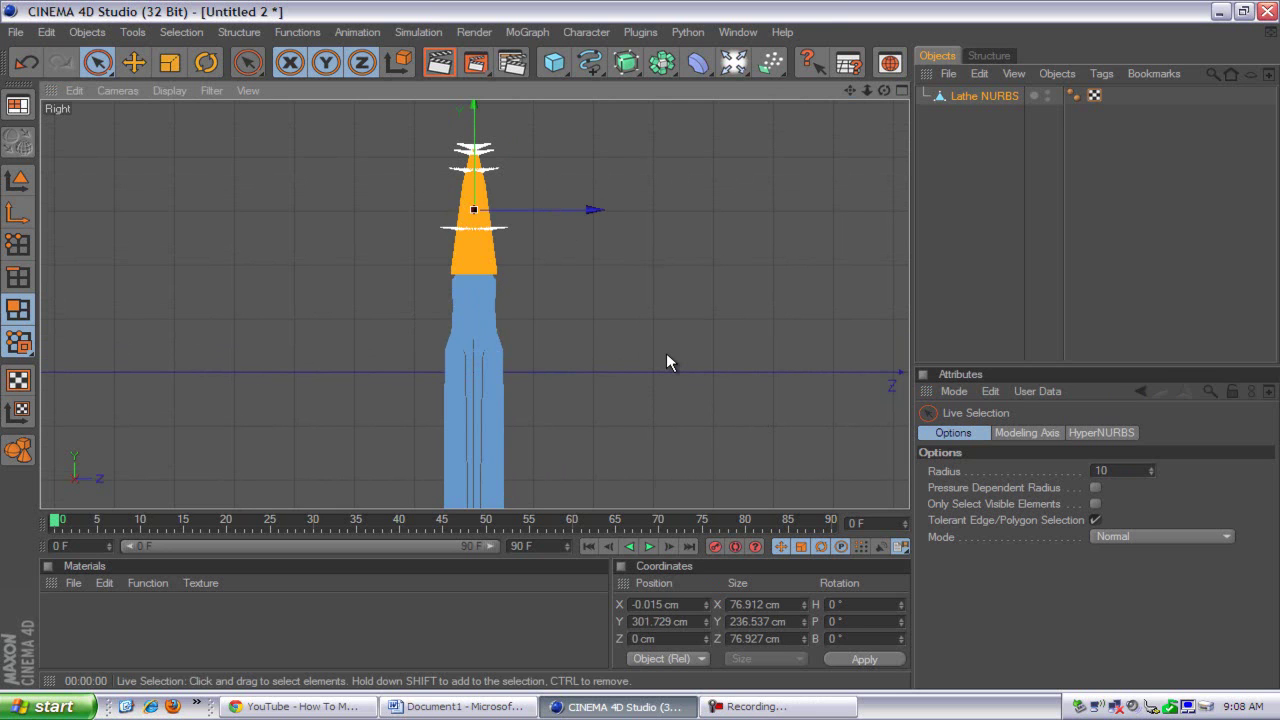
pyautogui.click(178, 33)
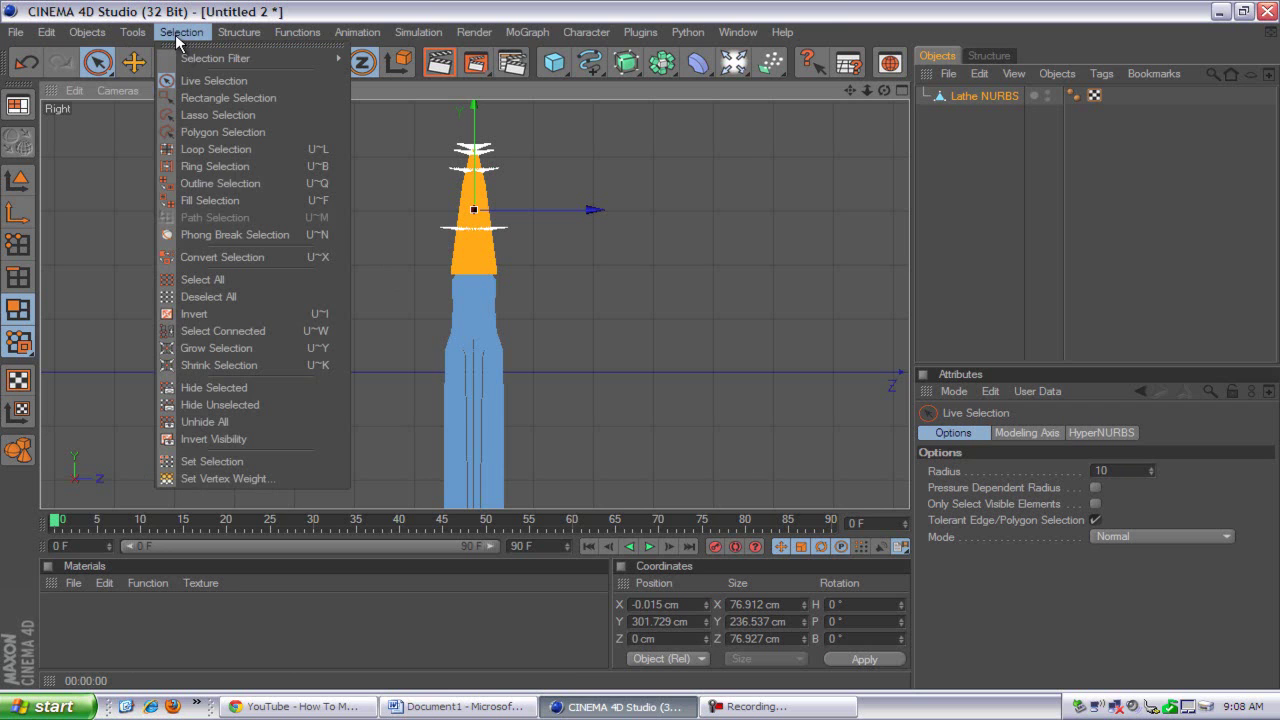
pyautogui.click(284, 461)
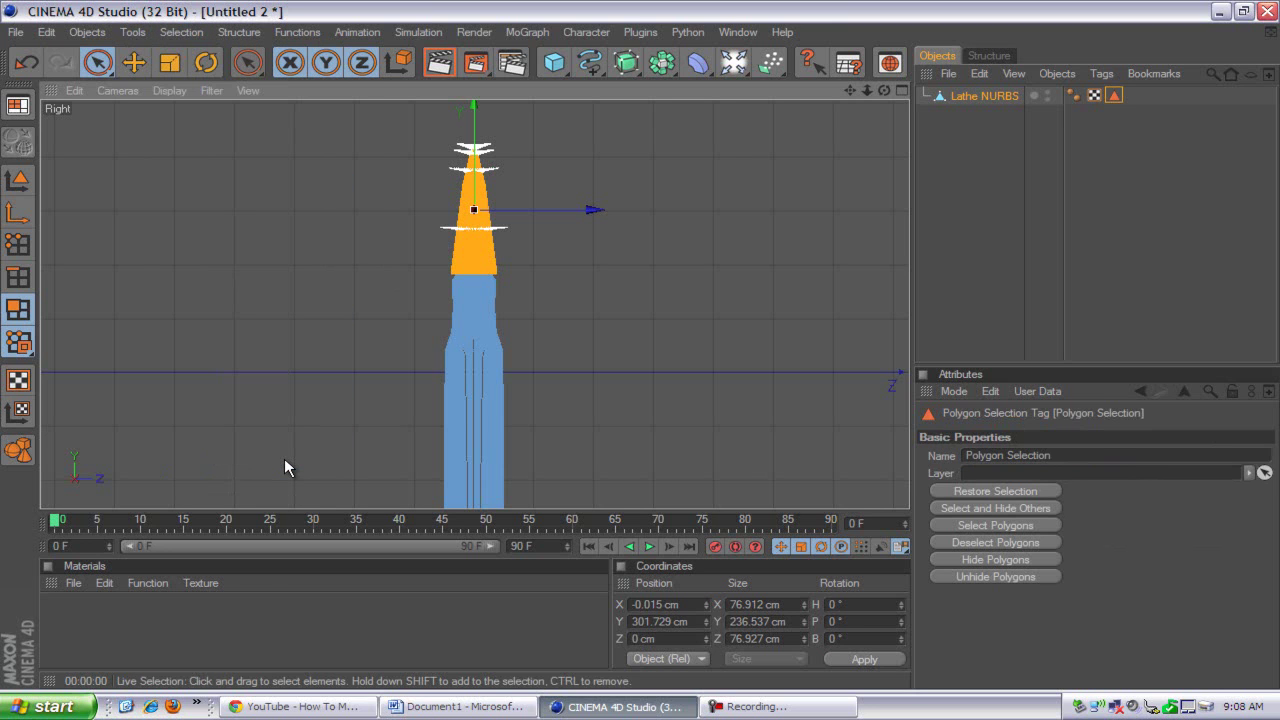
pyautogui.click(757, 707)
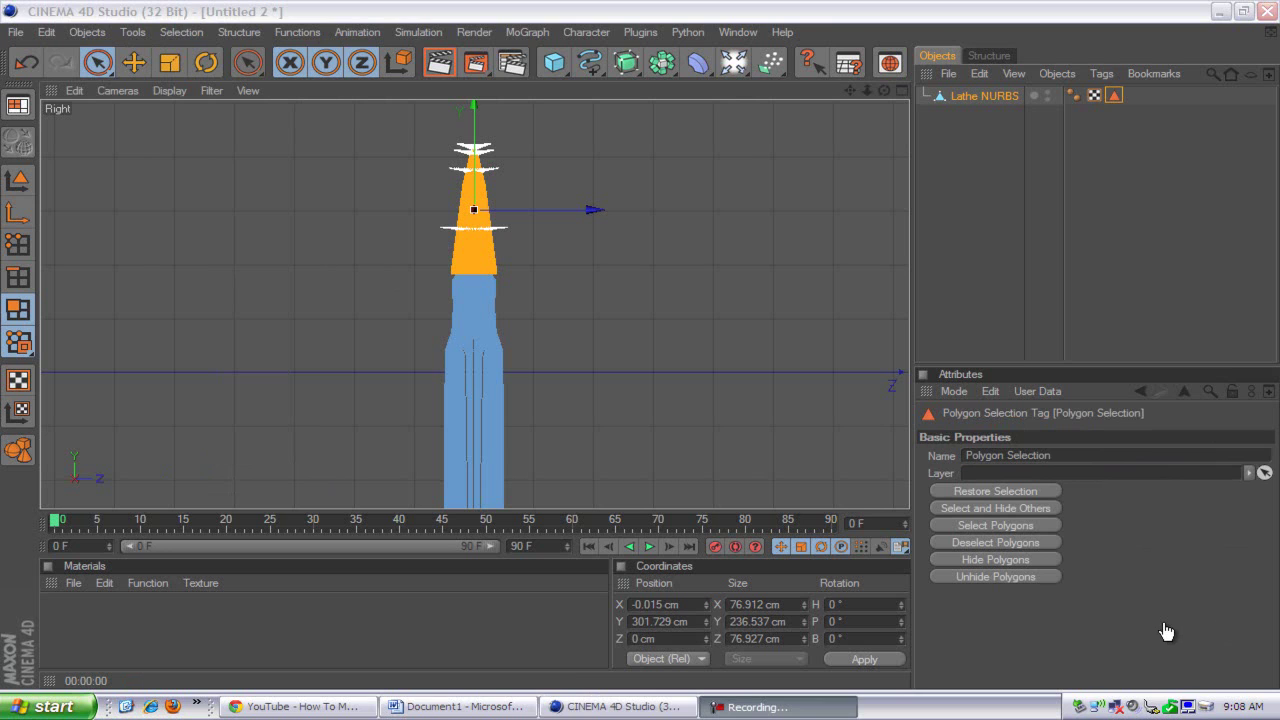
pyautogui.click(1169, 631)
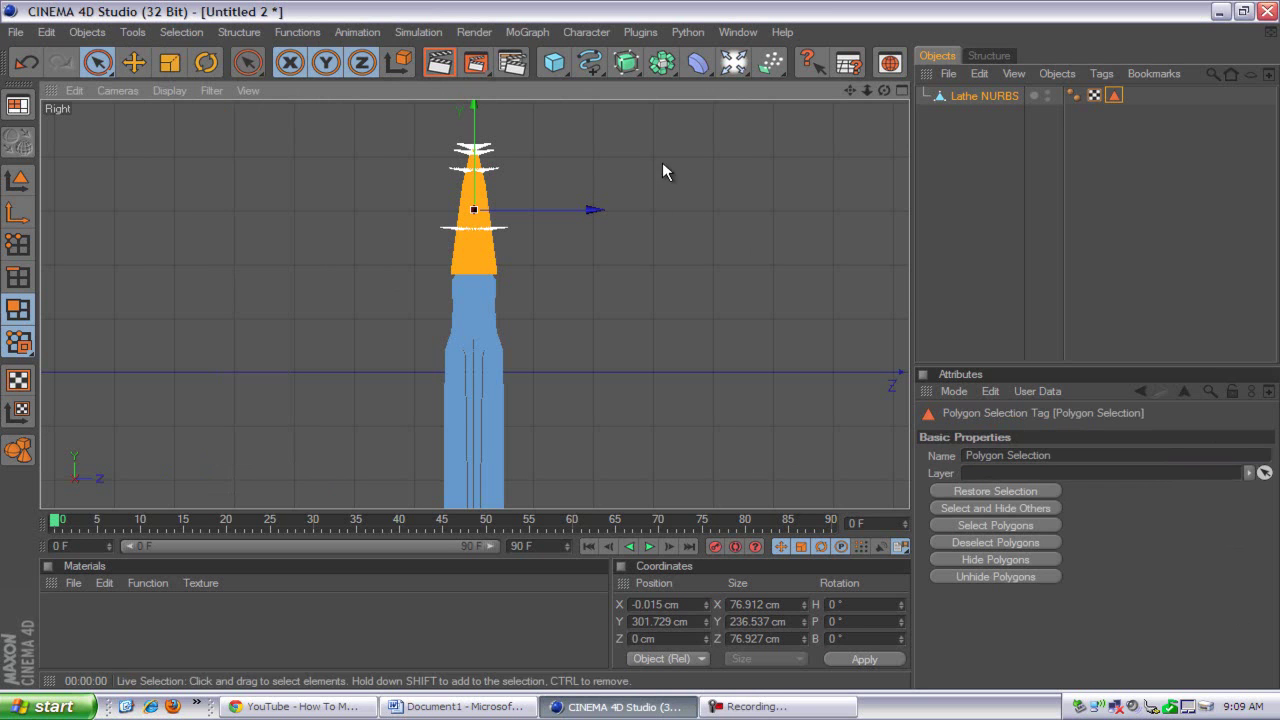
pyautogui.click(904, 88)
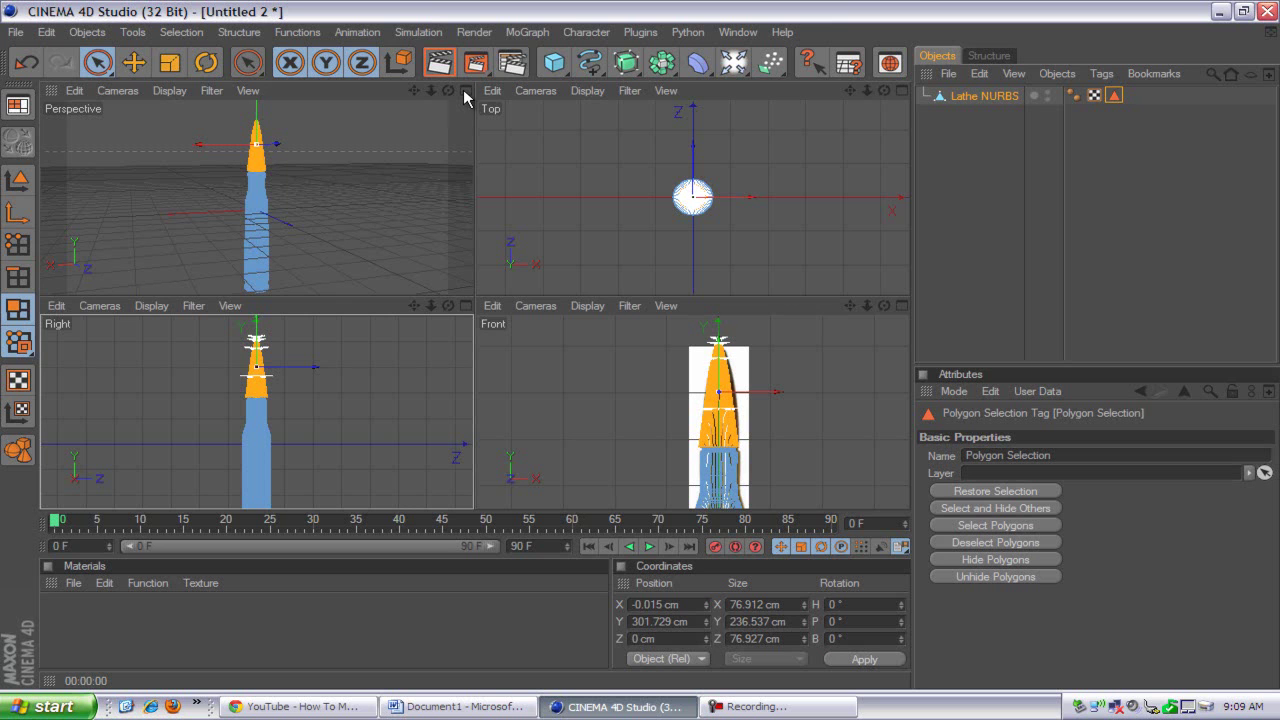
pyautogui.click(372, 174)
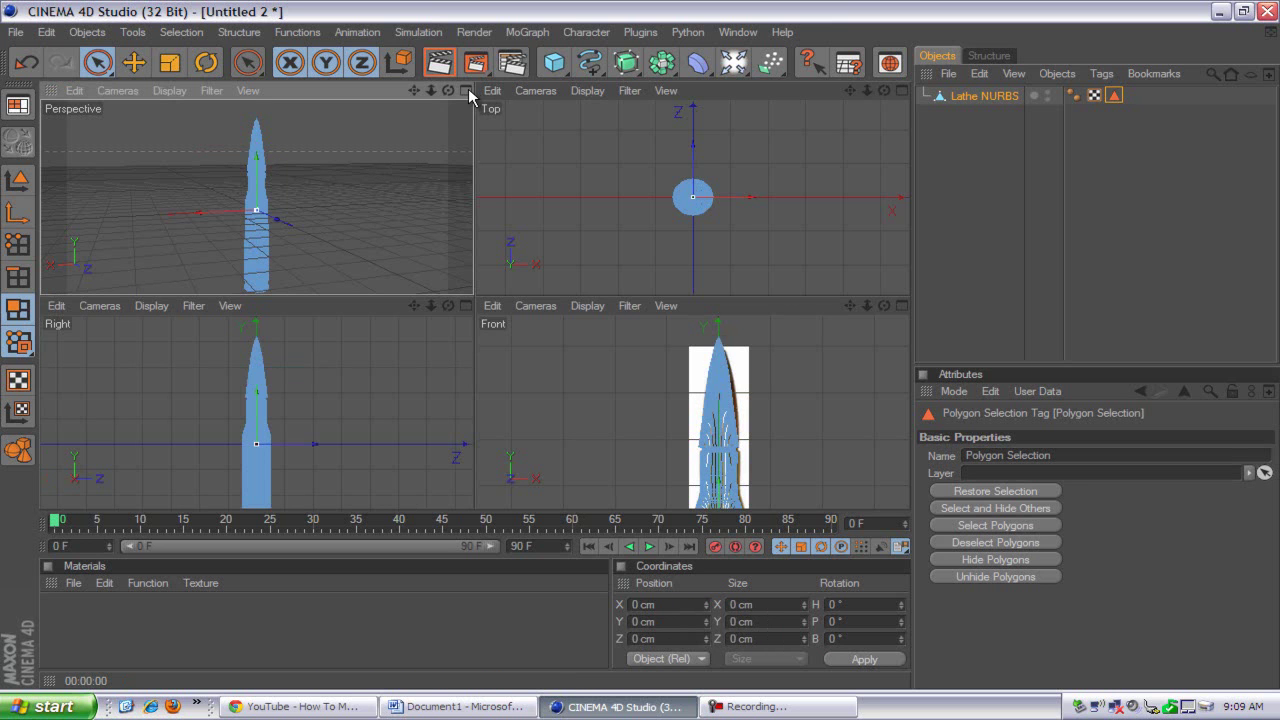
pyautogui.click(466, 91)
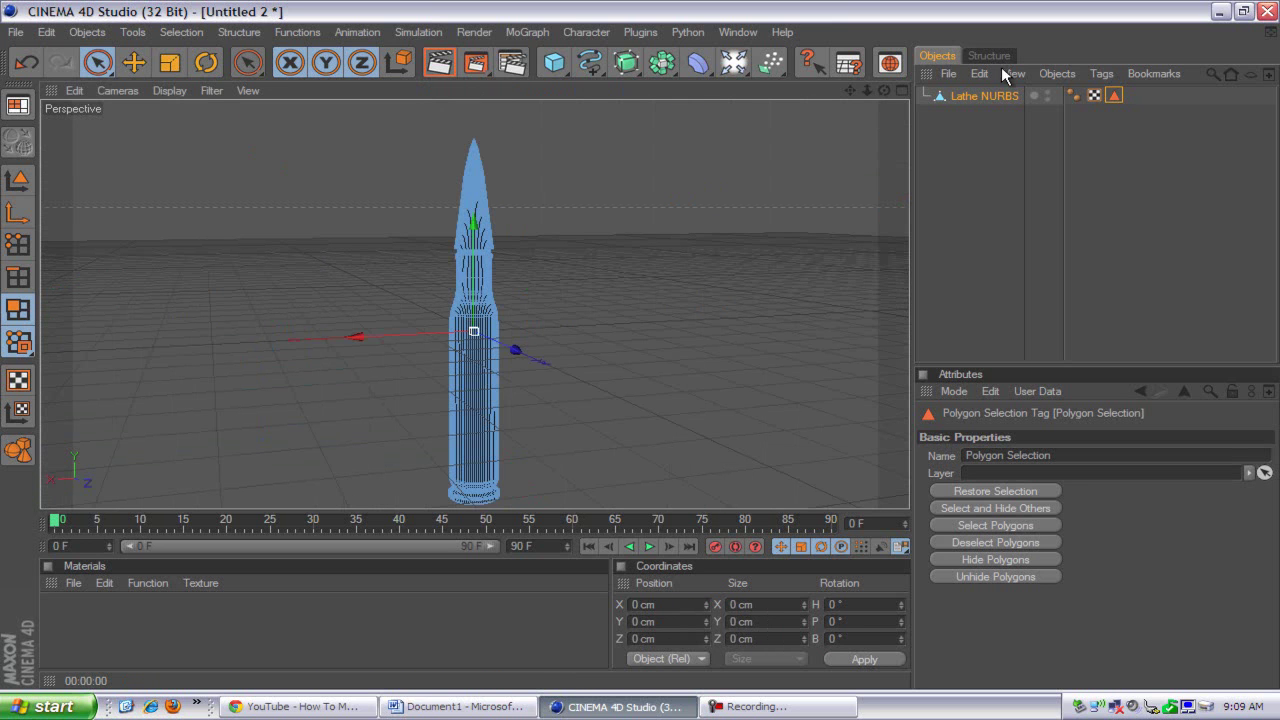
pyautogui.click(901, 90)
pyautogui.click(266, 331)
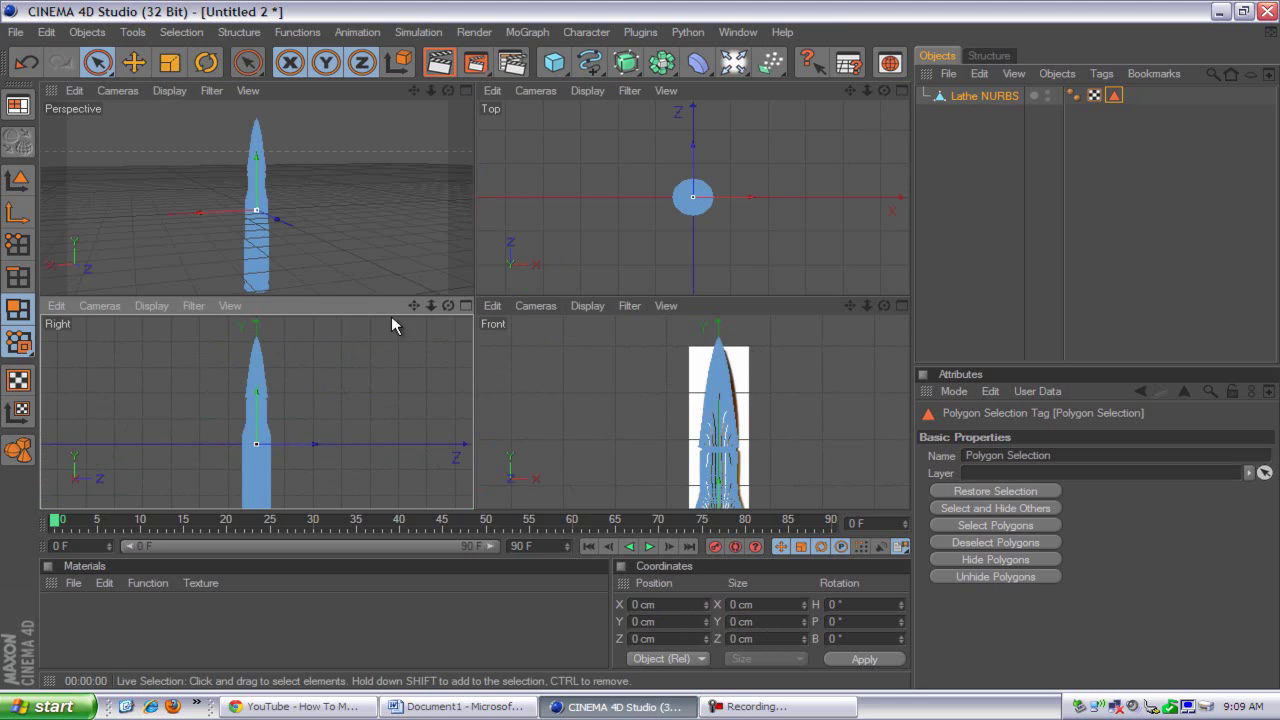
pyautogui.click(466, 306)
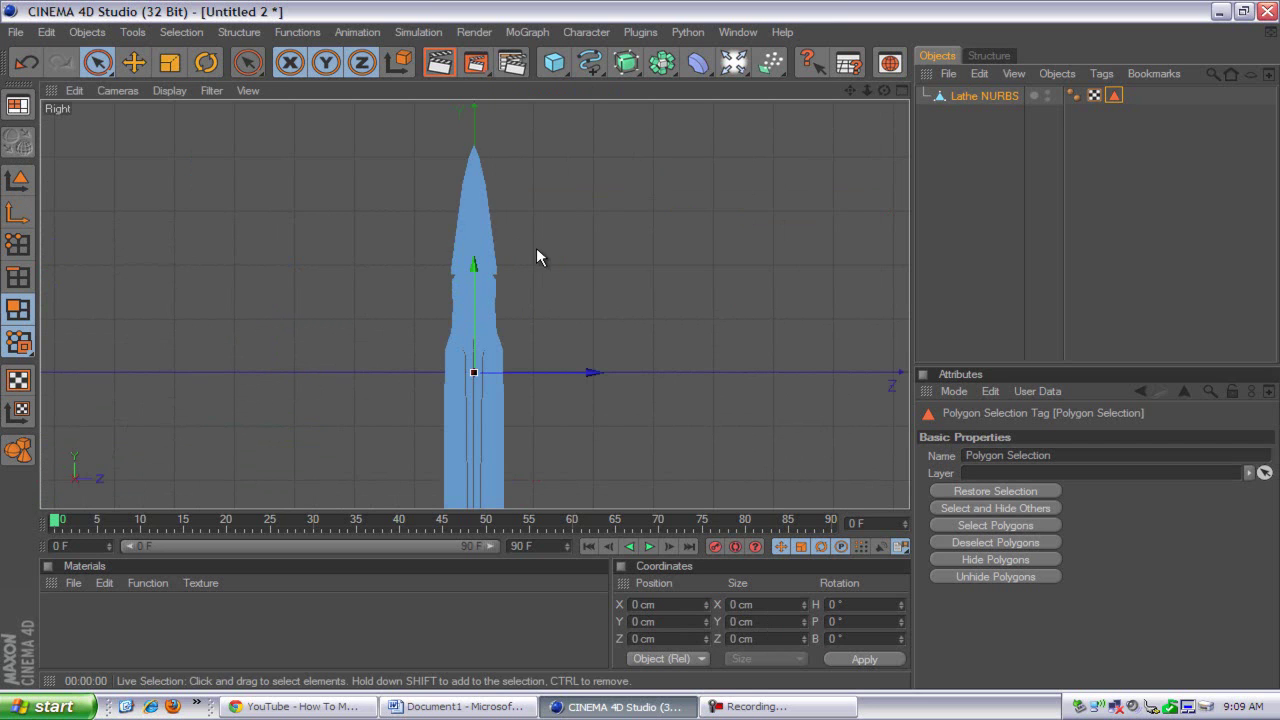
# - Reselect the bullet's tip polygons in the Right view, store the selection again and show the maximized Perspective view
pyautogui.moveTo(438, 152)
pyautogui.mouseDown()
pyautogui.moveTo(514, 154)
pyautogui.moveTo(423, 197)
pyautogui.moveTo(480, 206)
pyautogui.mouseUp()
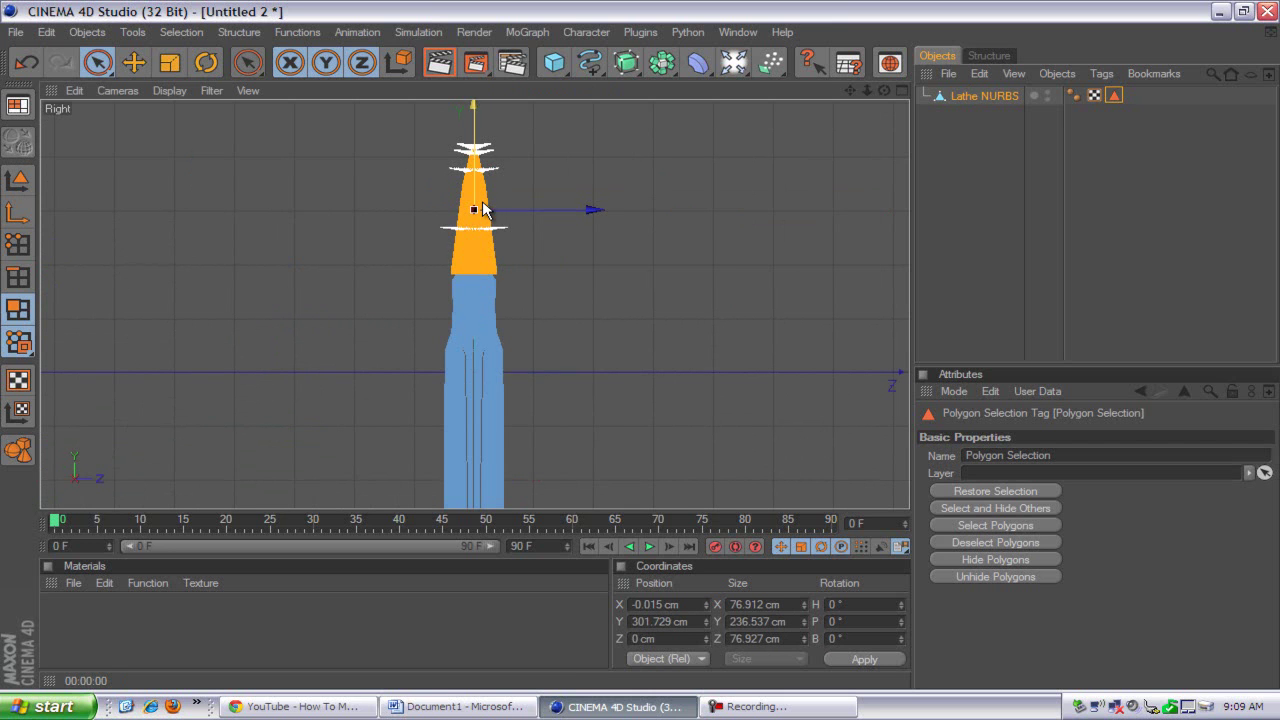
pyautogui.click(181, 32)
pyautogui.click(255, 457)
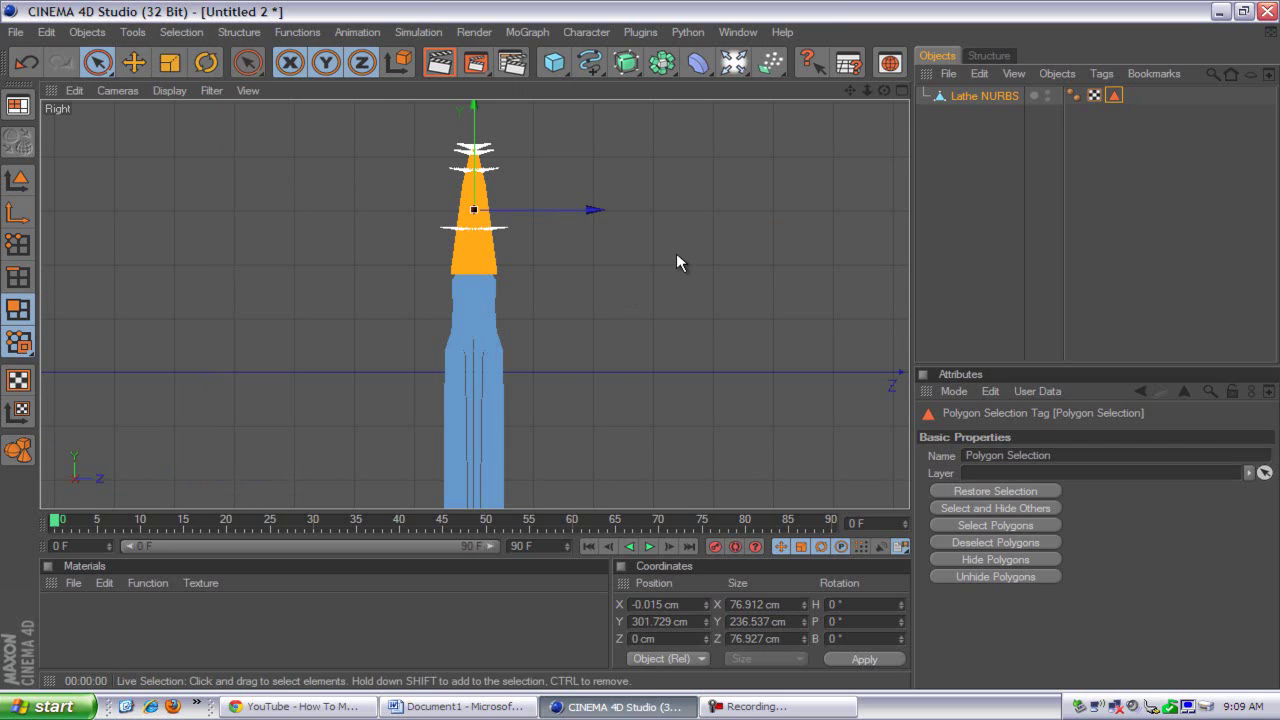
pyautogui.click(899, 91)
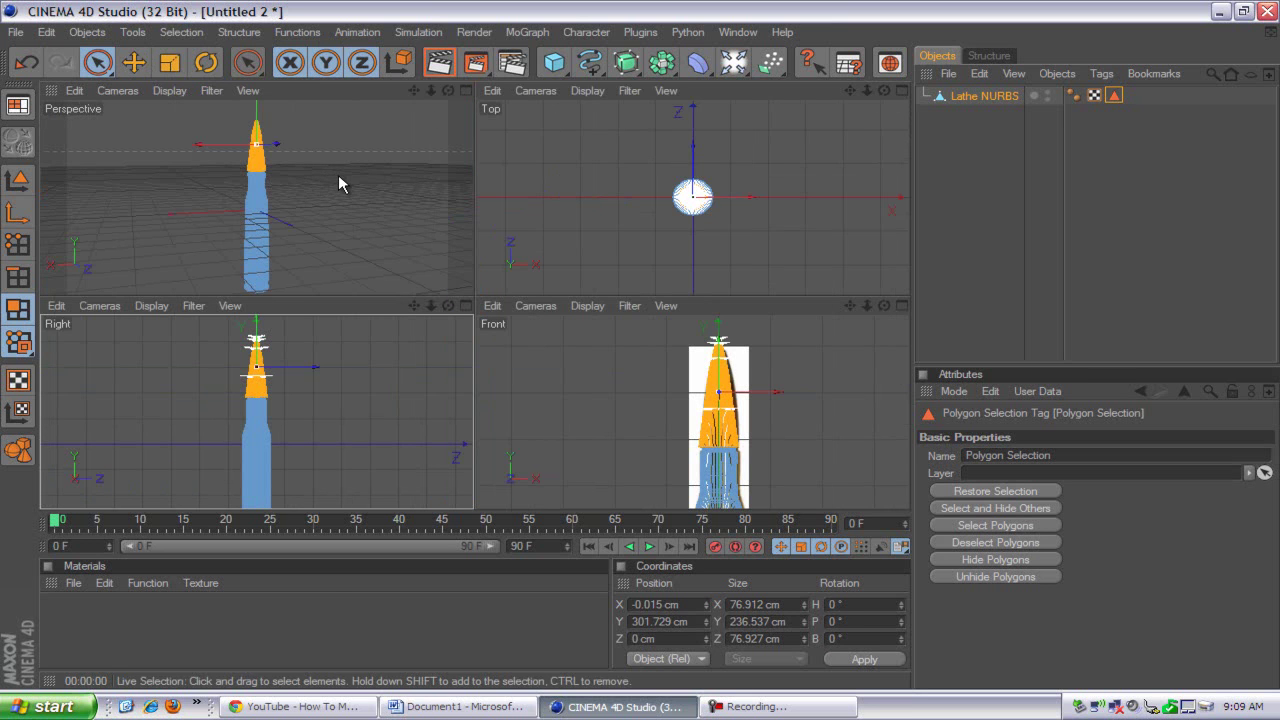
pyautogui.click(465, 90)
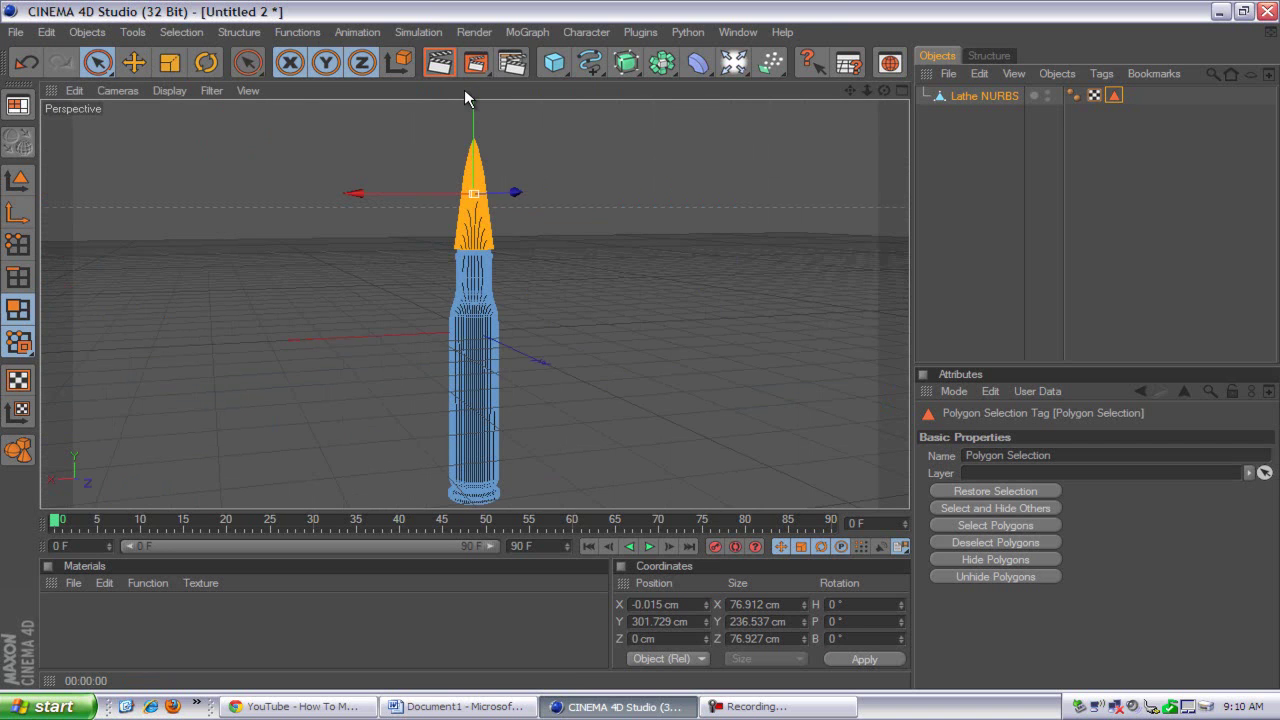
# - Create two new materials for the bullet
pyautogui.doubleClick(228, 614)
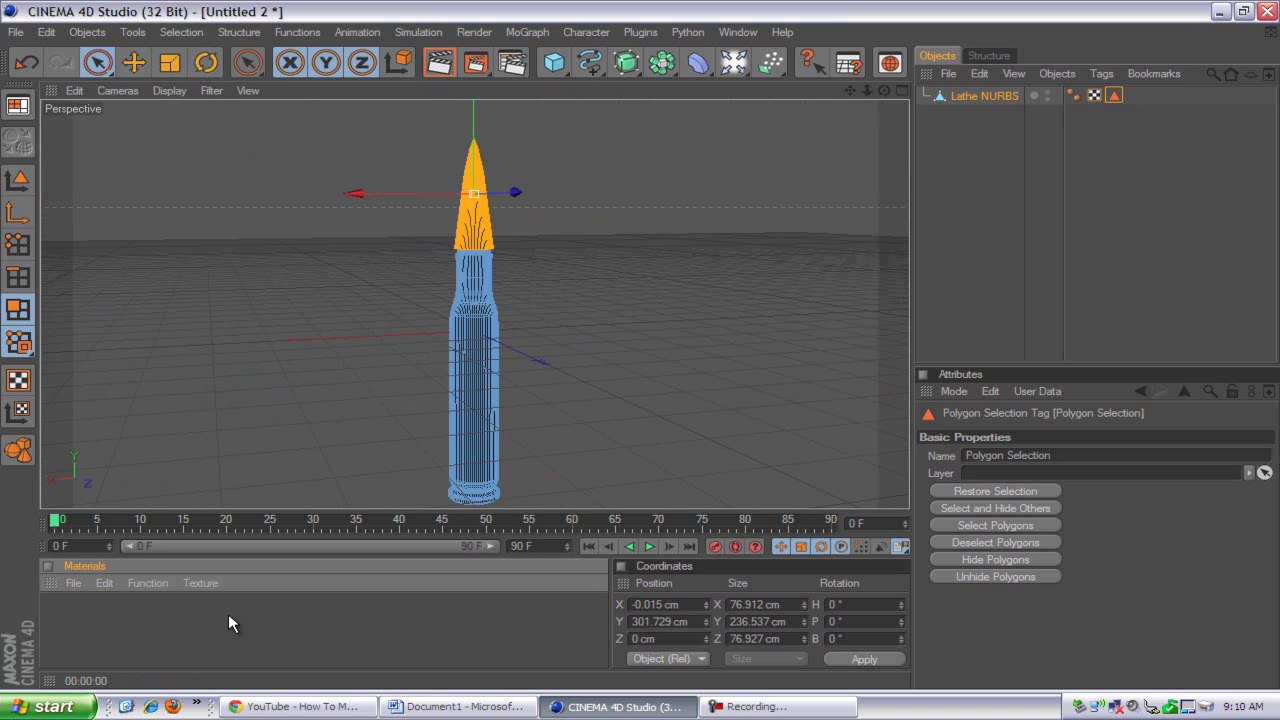
pyautogui.click(72, 583)
pyautogui.click(110, 366)
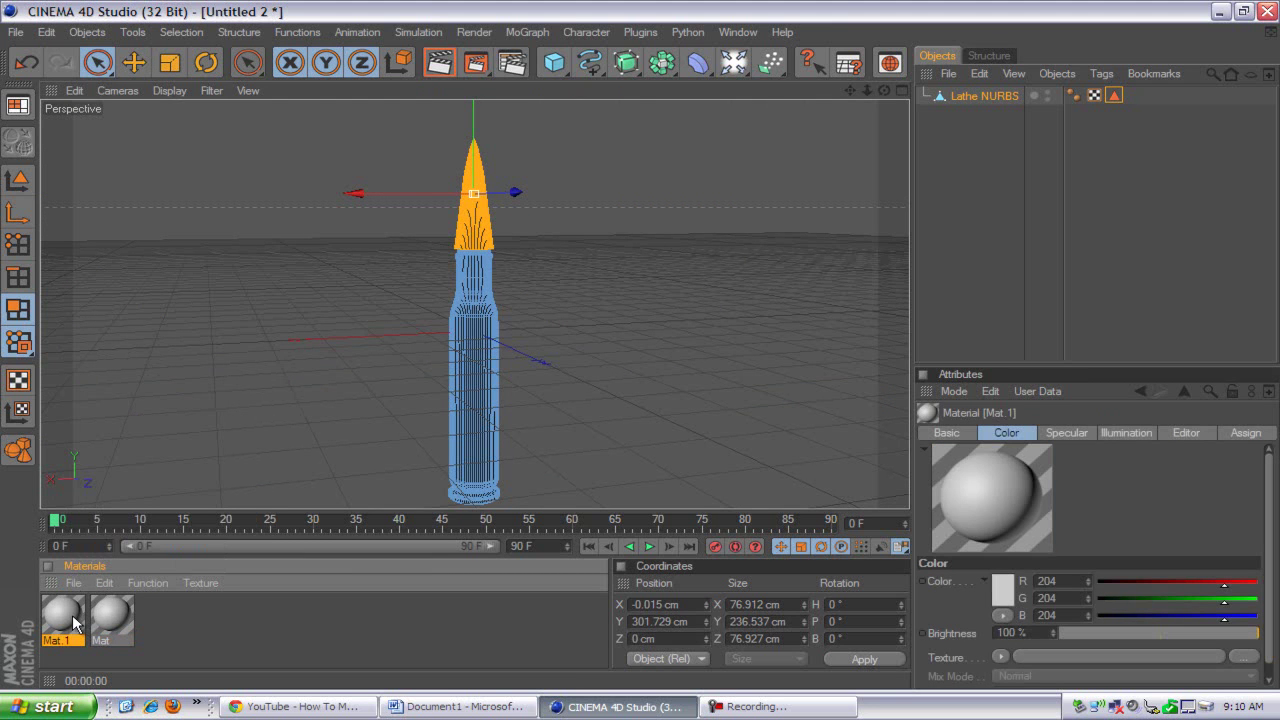
# - Set the color of the material Mat.1 to a dark gray of RGB 76, 71, 71
pyautogui.doubleClick(75, 622)
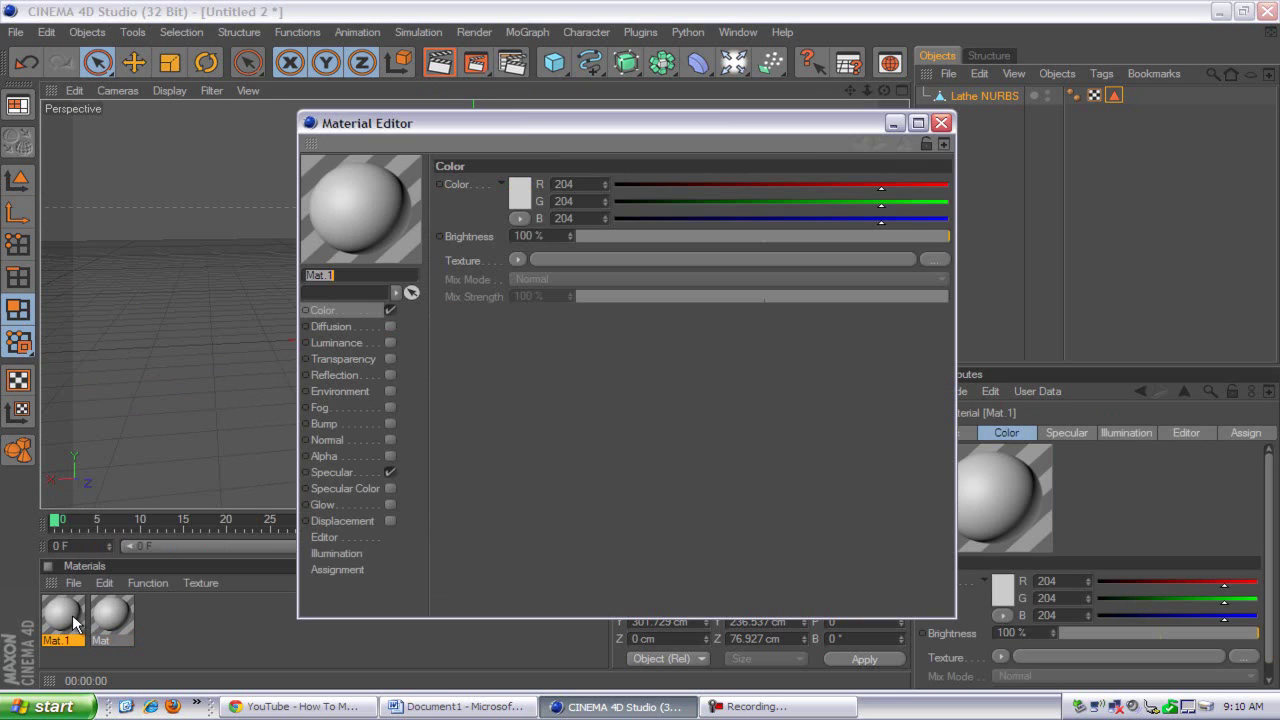
pyautogui.click(509, 195)
pyautogui.moveTo(437, 191)
pyautogui.mouseDown()
pyautogui.moveTo(481, 179)
pyautogui.moveTo(475, 168)
pyautogui.moveTo(390, 212)
pyautogui.moveTo(404, 196)
pyautogui.mouseUp()
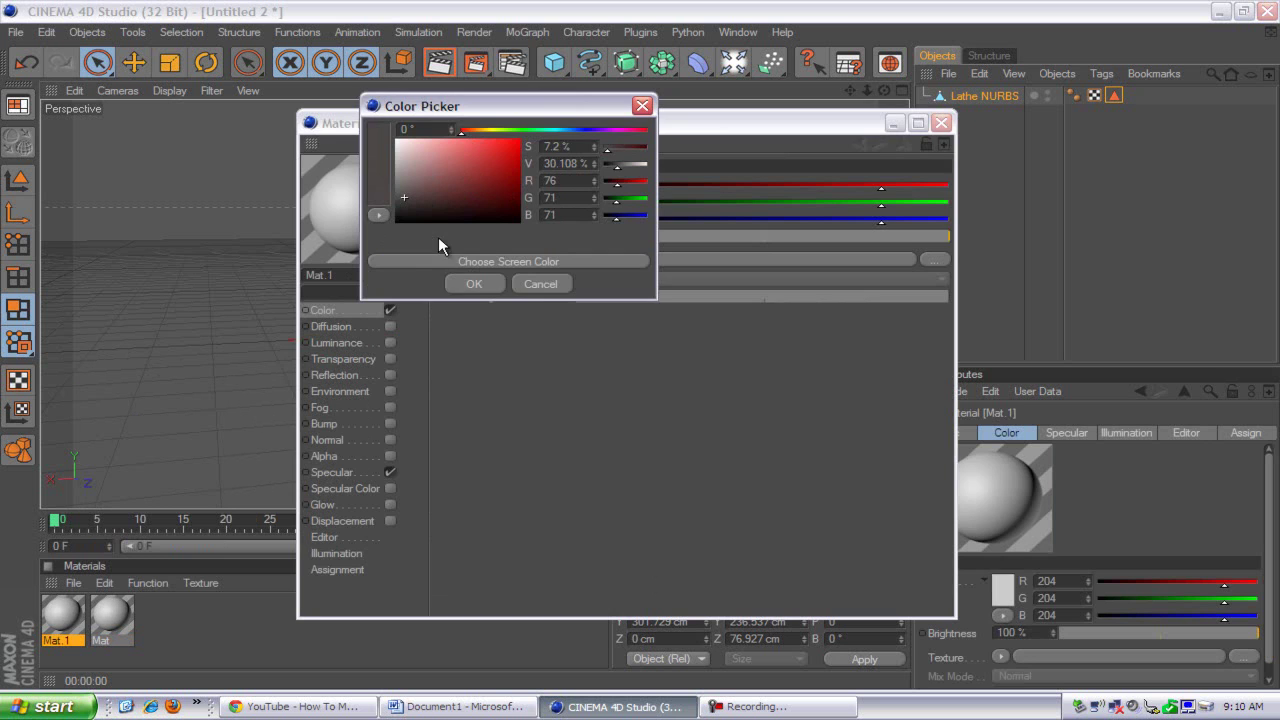
pyautogui.click(467, 283)
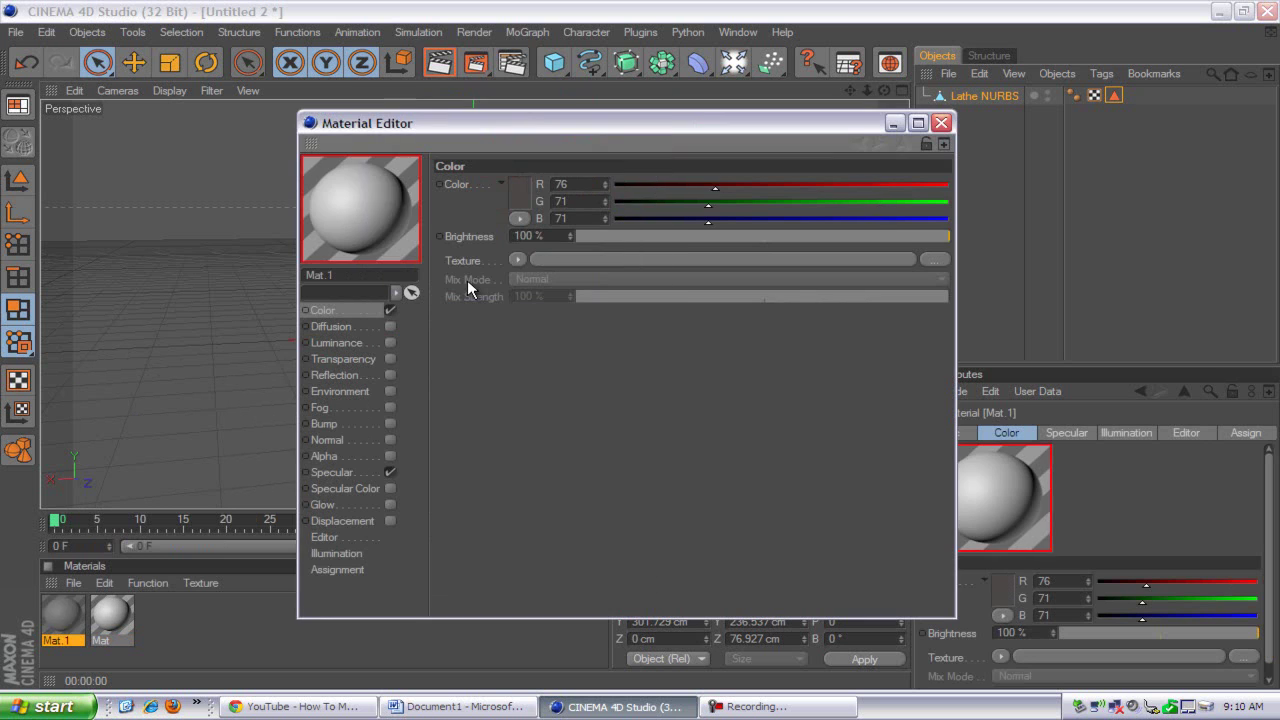
# - Enable reflection on Mat.1 with a Fresnel texture and close the material editor
pyautogui.click(343, 373)
pyautogui.click(391, 374)
pyautogui.click(521, 277)
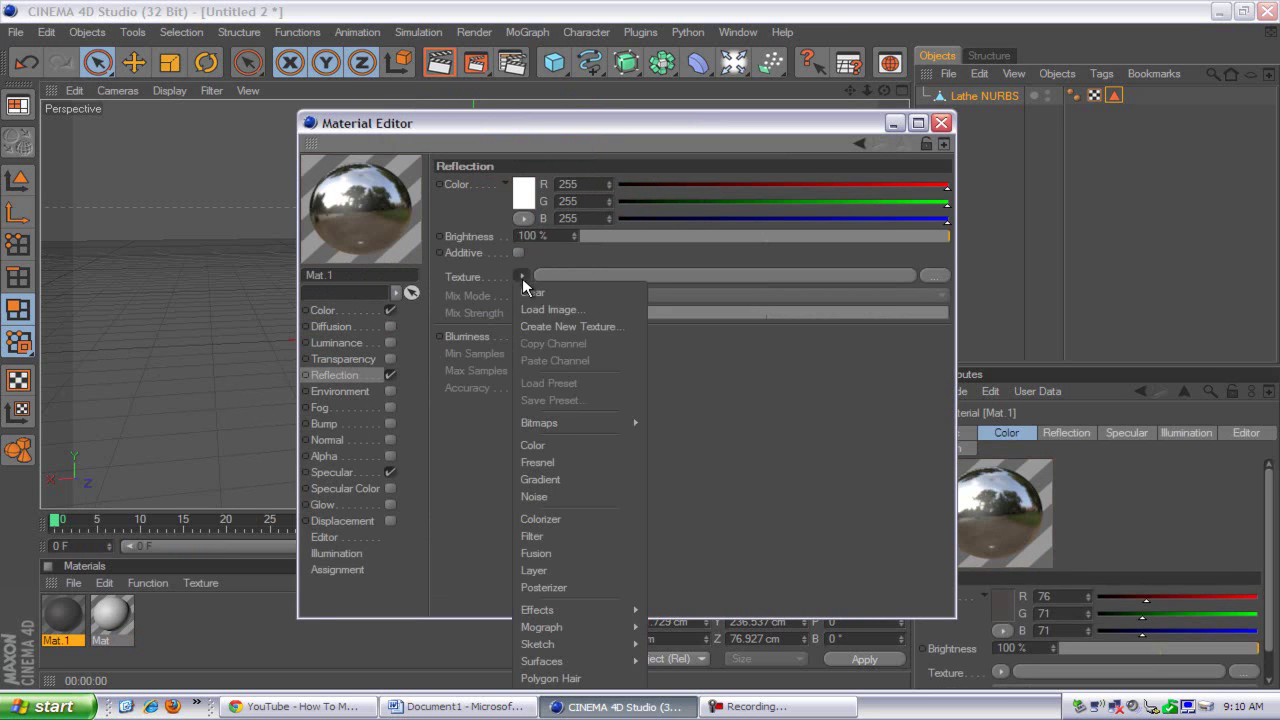
pyautogui.click(524, 276)
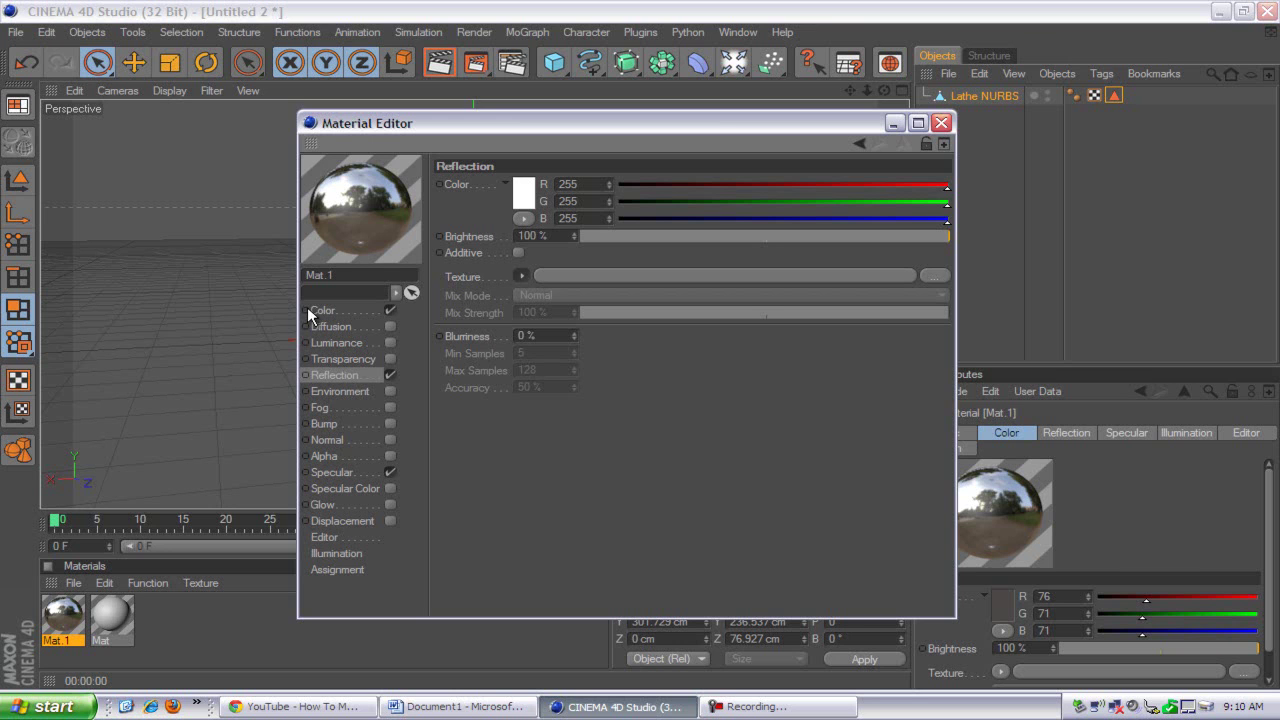
pyautogui.click(522, 276)
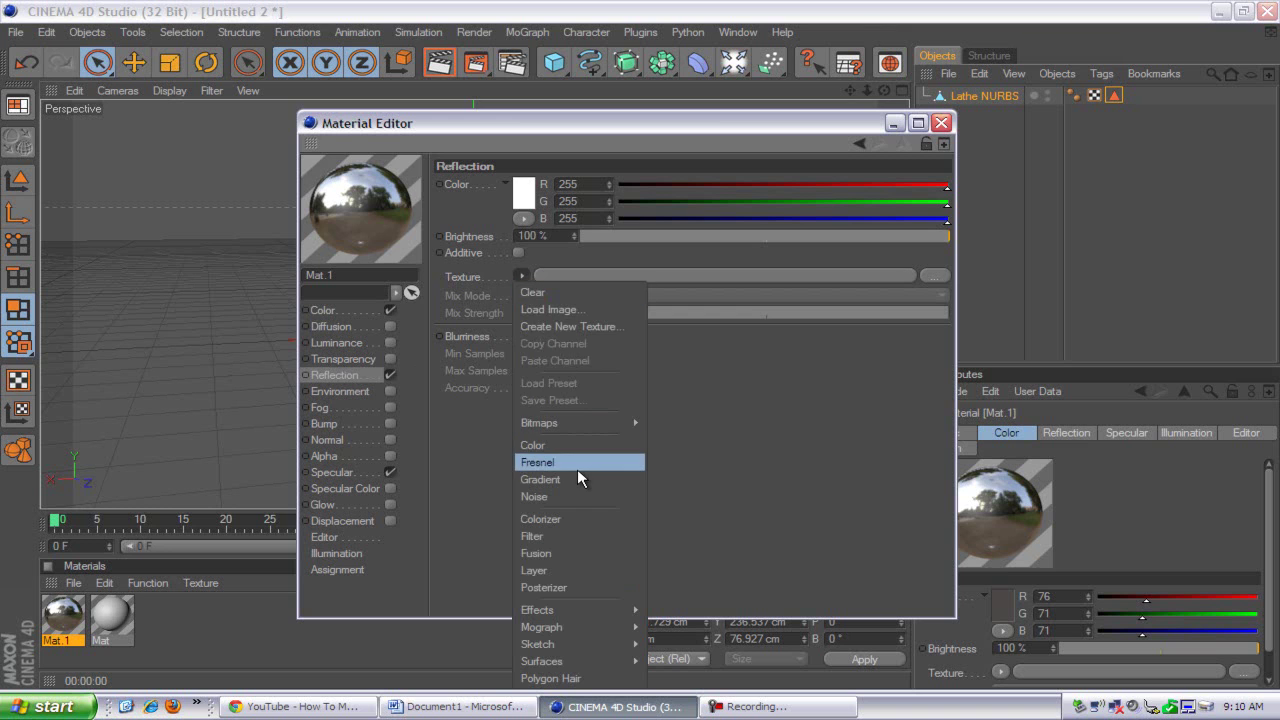
pyautogui.click(538, 462)
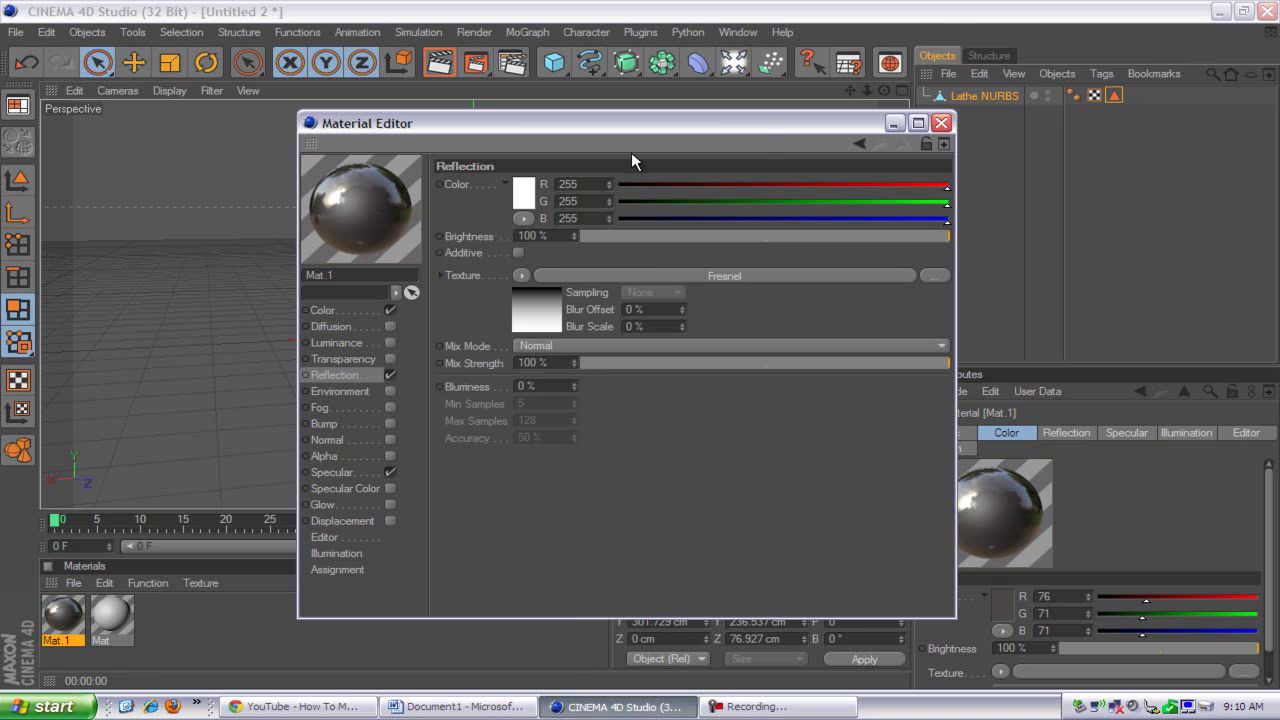
pyautogui.click(941, 122)
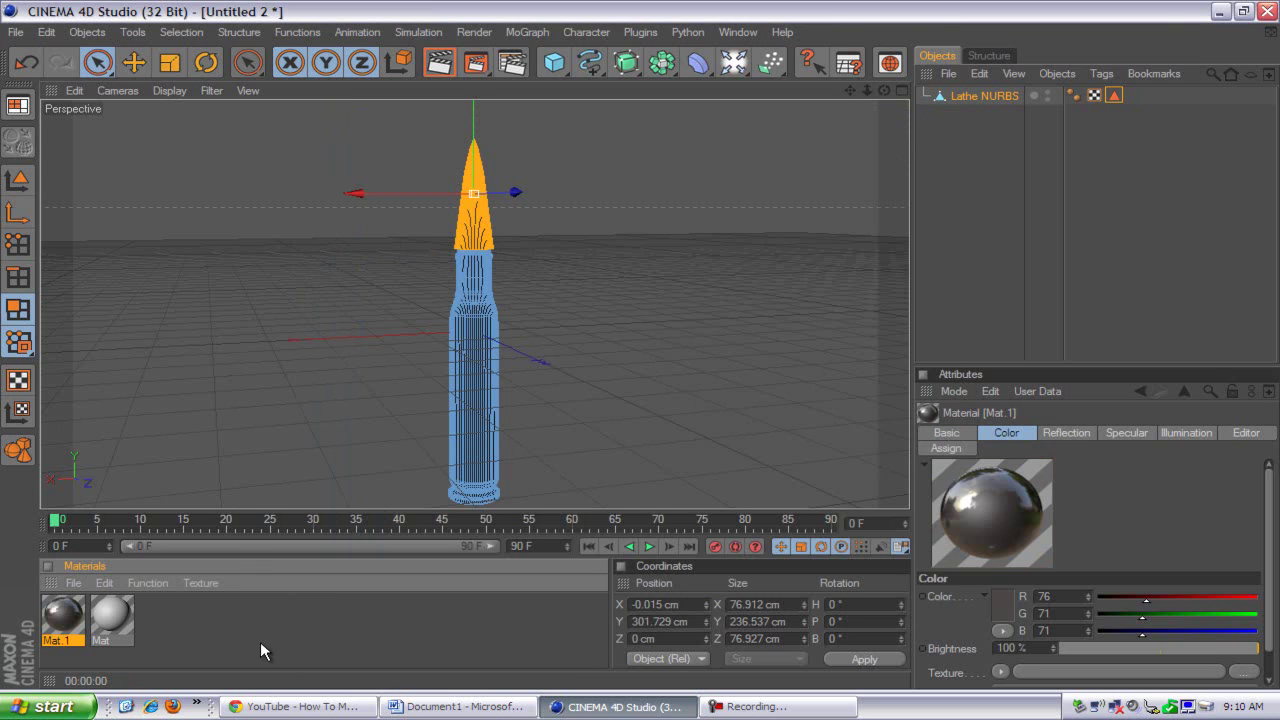
# - Set the color of the material Mat to a gold of RGB 208, 168, 10 and close the material editor
pyautogui.click(211, 636)
pyautogui.doubleClick(127, 624)
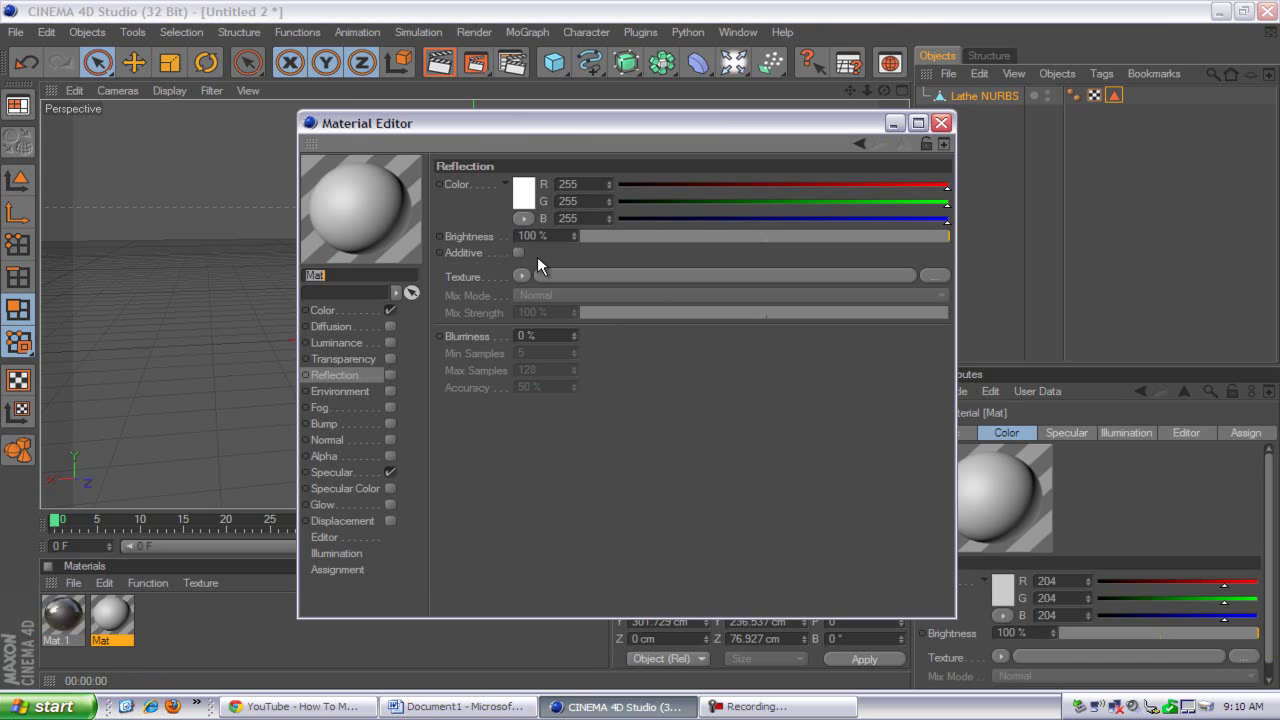
pyautogui.click(323, 310)
pyautogui.click(518, 194)
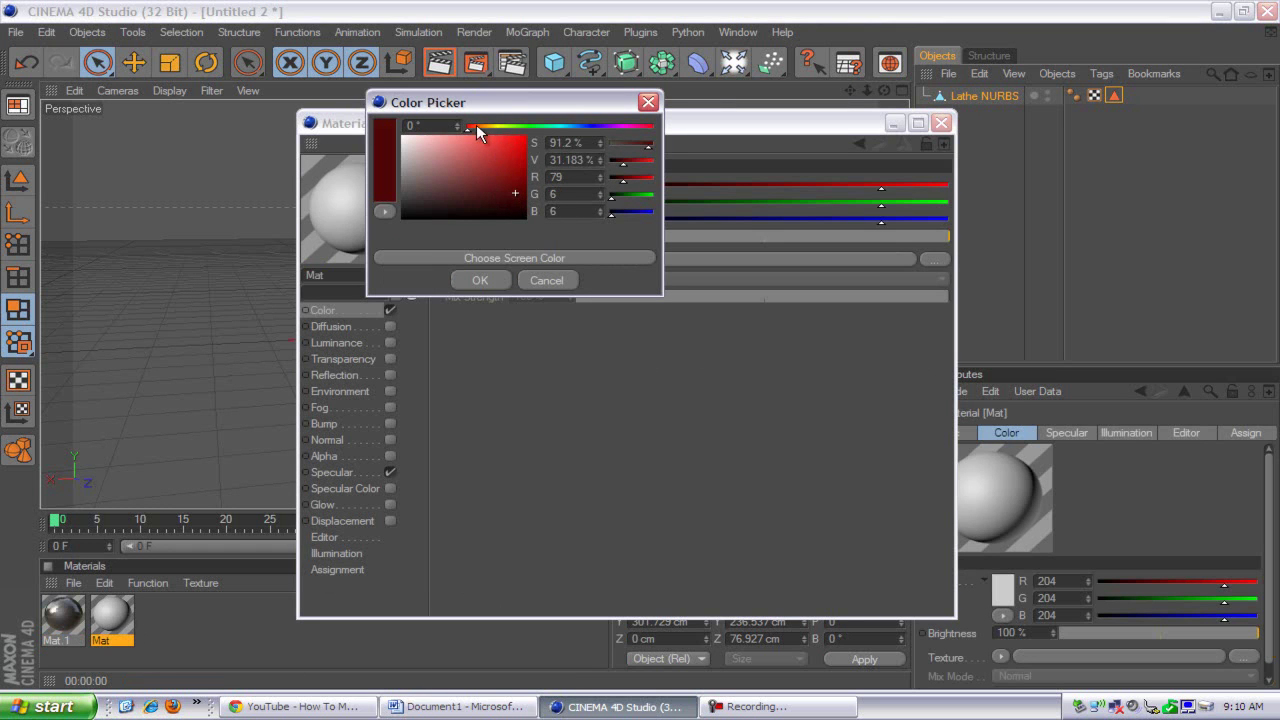
pyautogui.moveTo(476, 128); pyautogui.dragTo(492, 128)
pyautogui.moveTo(515, 177); pyautogui.dragTo(519, 149)
pyautogui.click(490, 280)
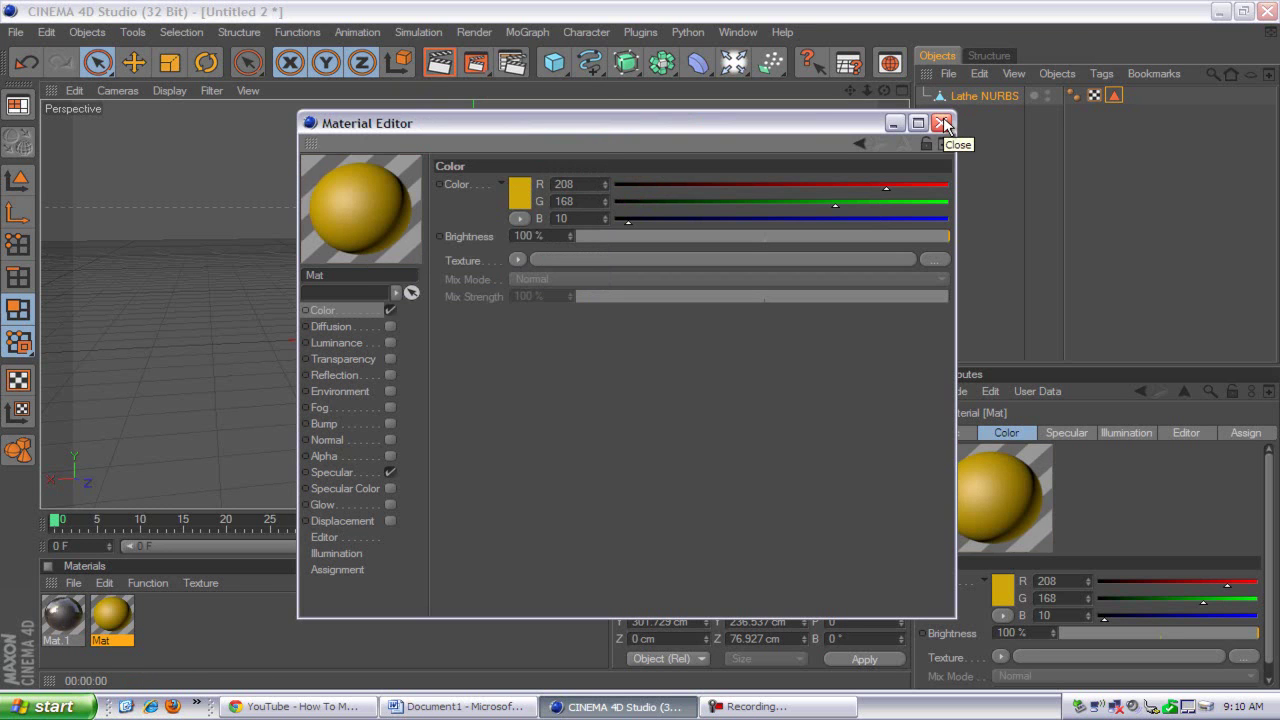
pyautogui.click(942, 121)
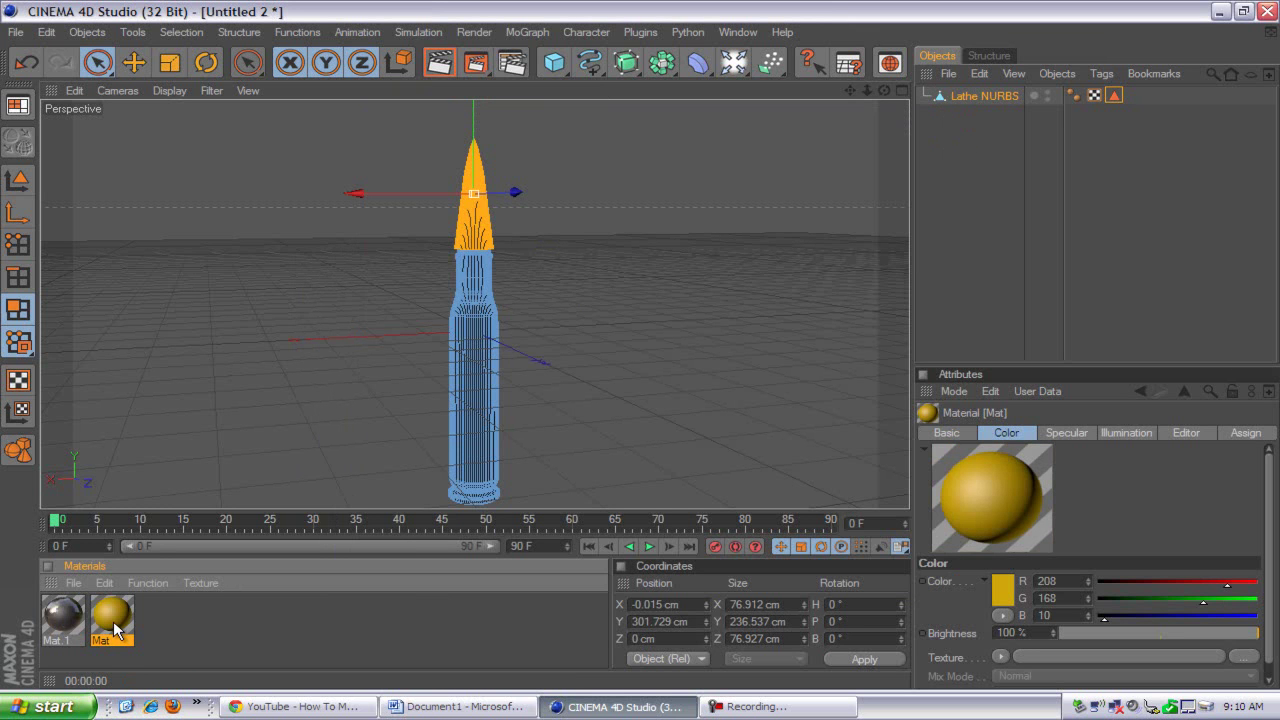
# - Apply the gold material Mat and the dark reflective material Mat.1 to the bullet
pyautogui.moveTo(113, 621); pyautogui.dragTo(476, 220)
pyautogui.moveTo(476, 220); pyautogui.dragTo(477, 220)
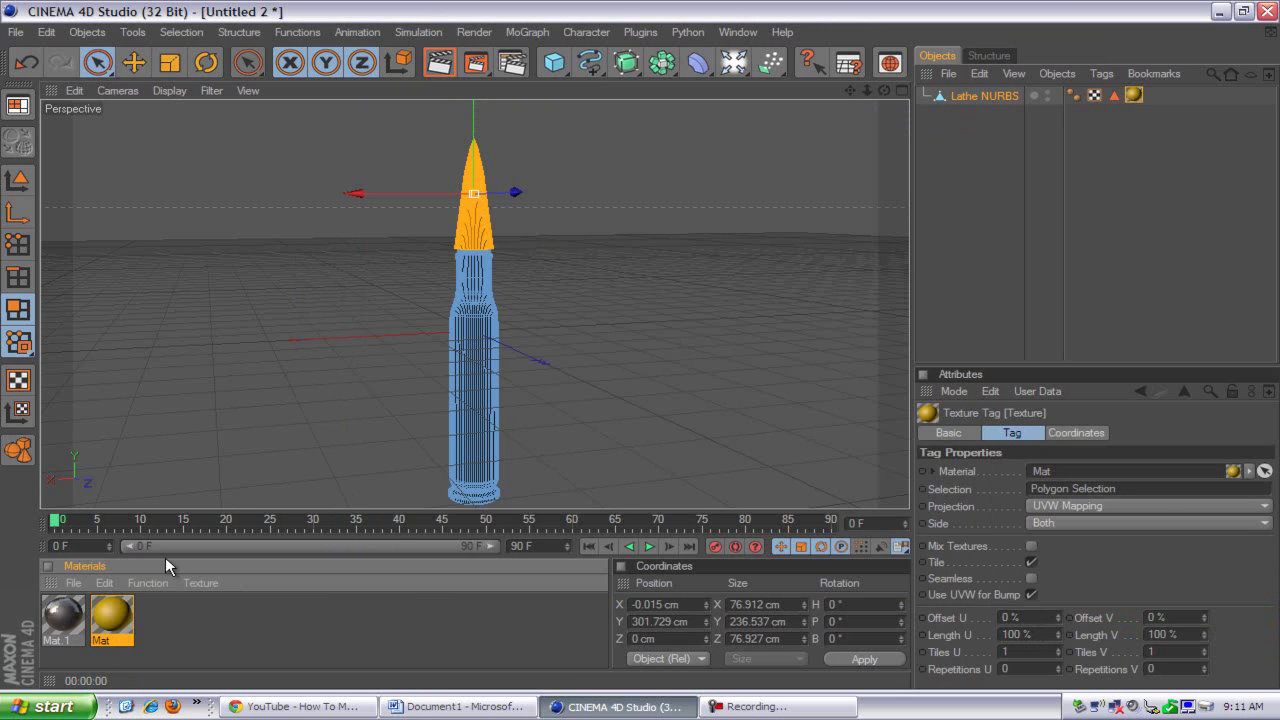
pyautogui.moveTo(58, 620); pyautogui.dragTo(486, 418)
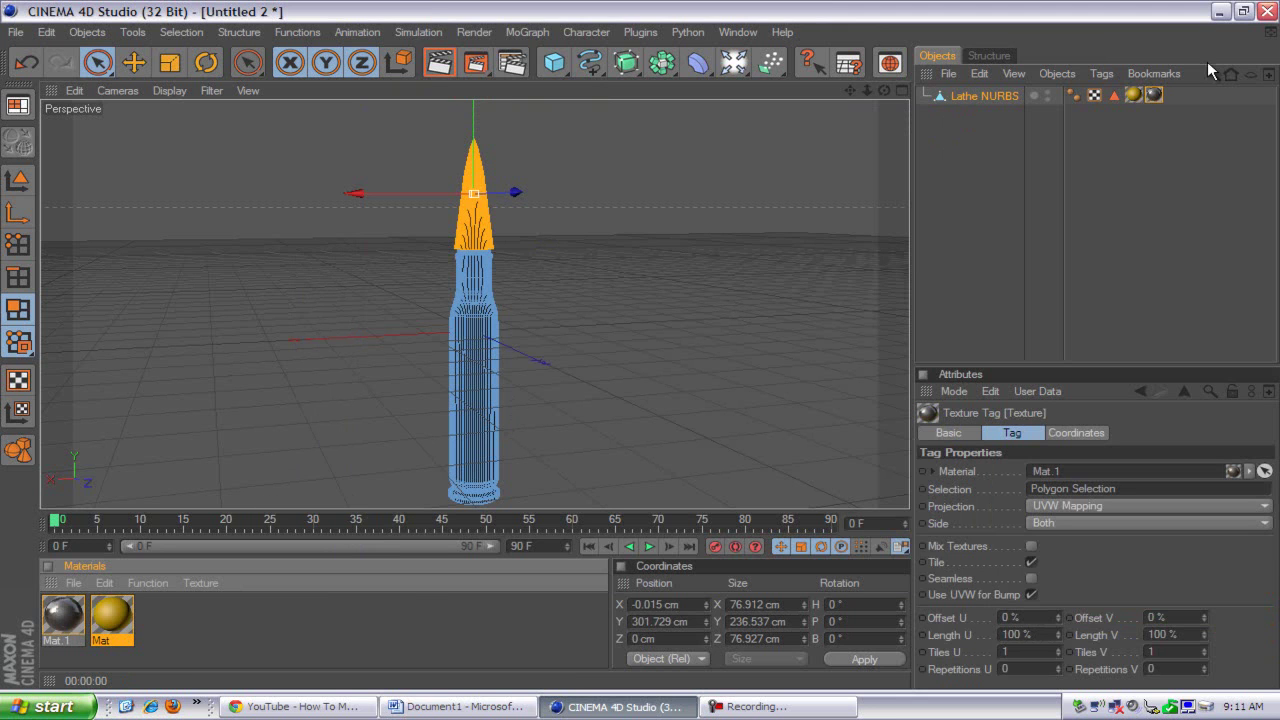
# - Reorder the bullet's texture tags so the gold one follows the Mat.1 tag, and render the active view
pyautogui.click(1134, 93)
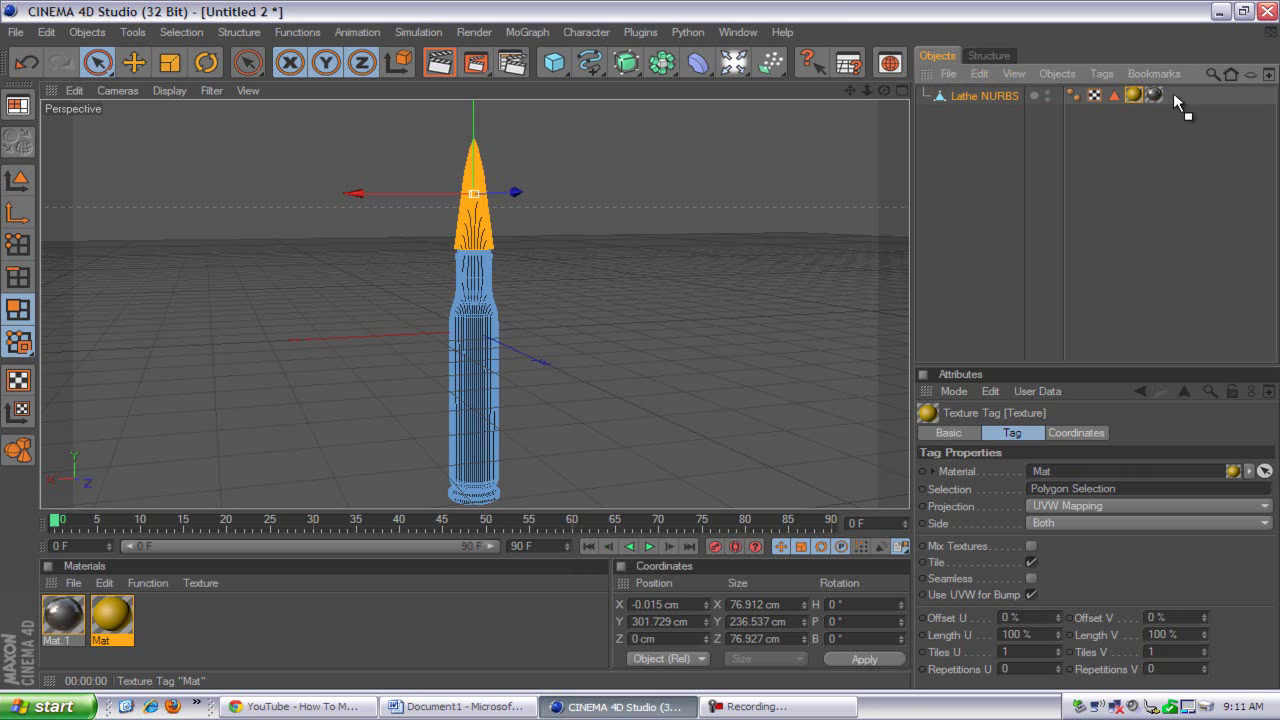
pyautogui.moveTo(1174, 94); pyautogui.dragTo(1174, 94)
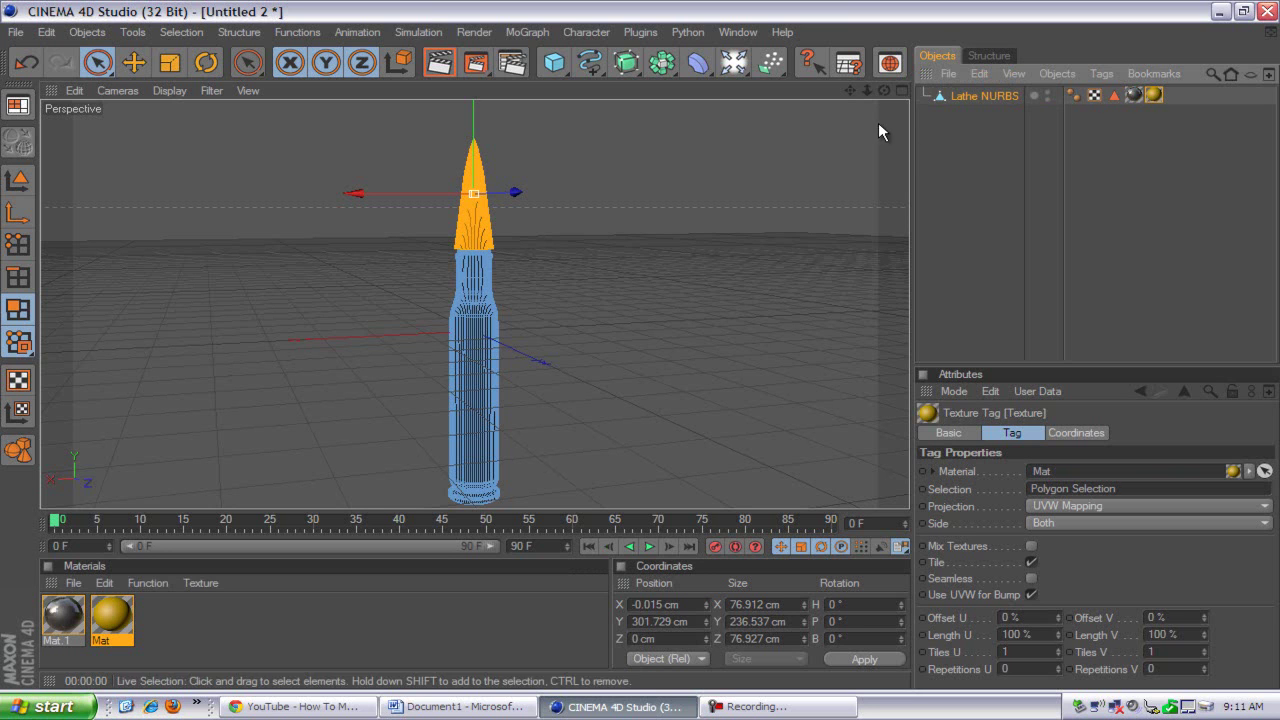
pyautogui.click(451, 65)
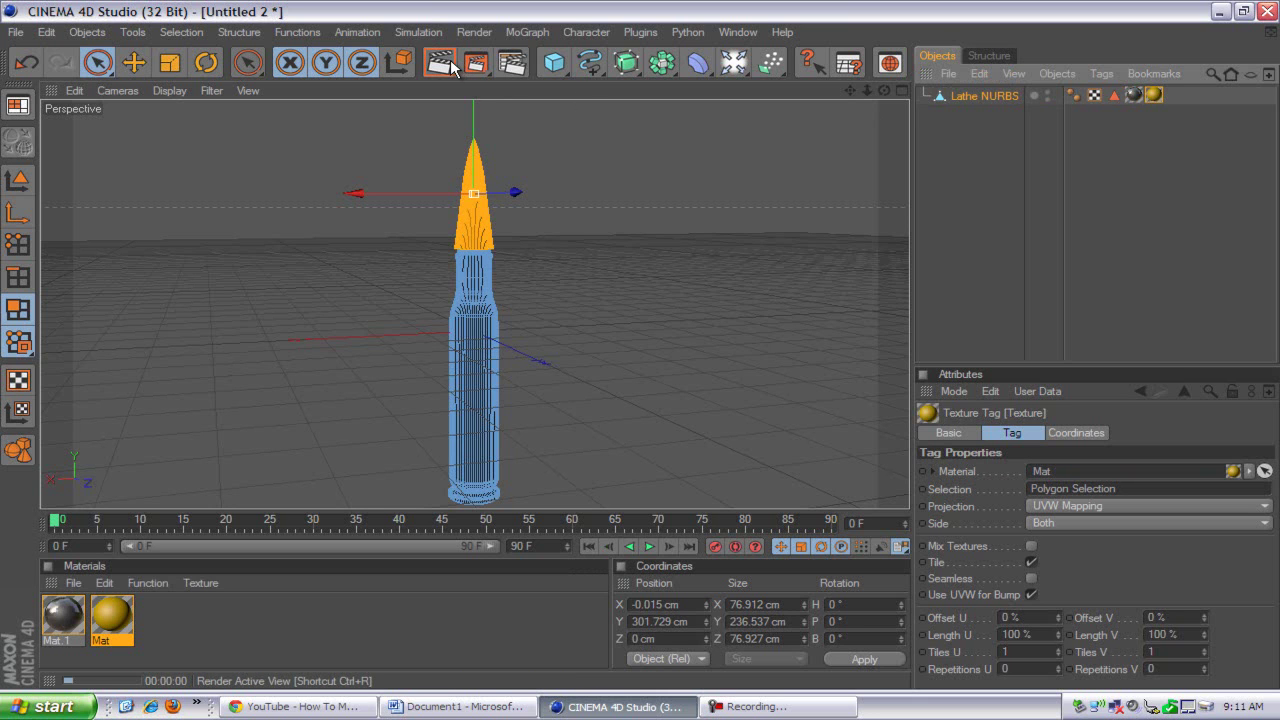